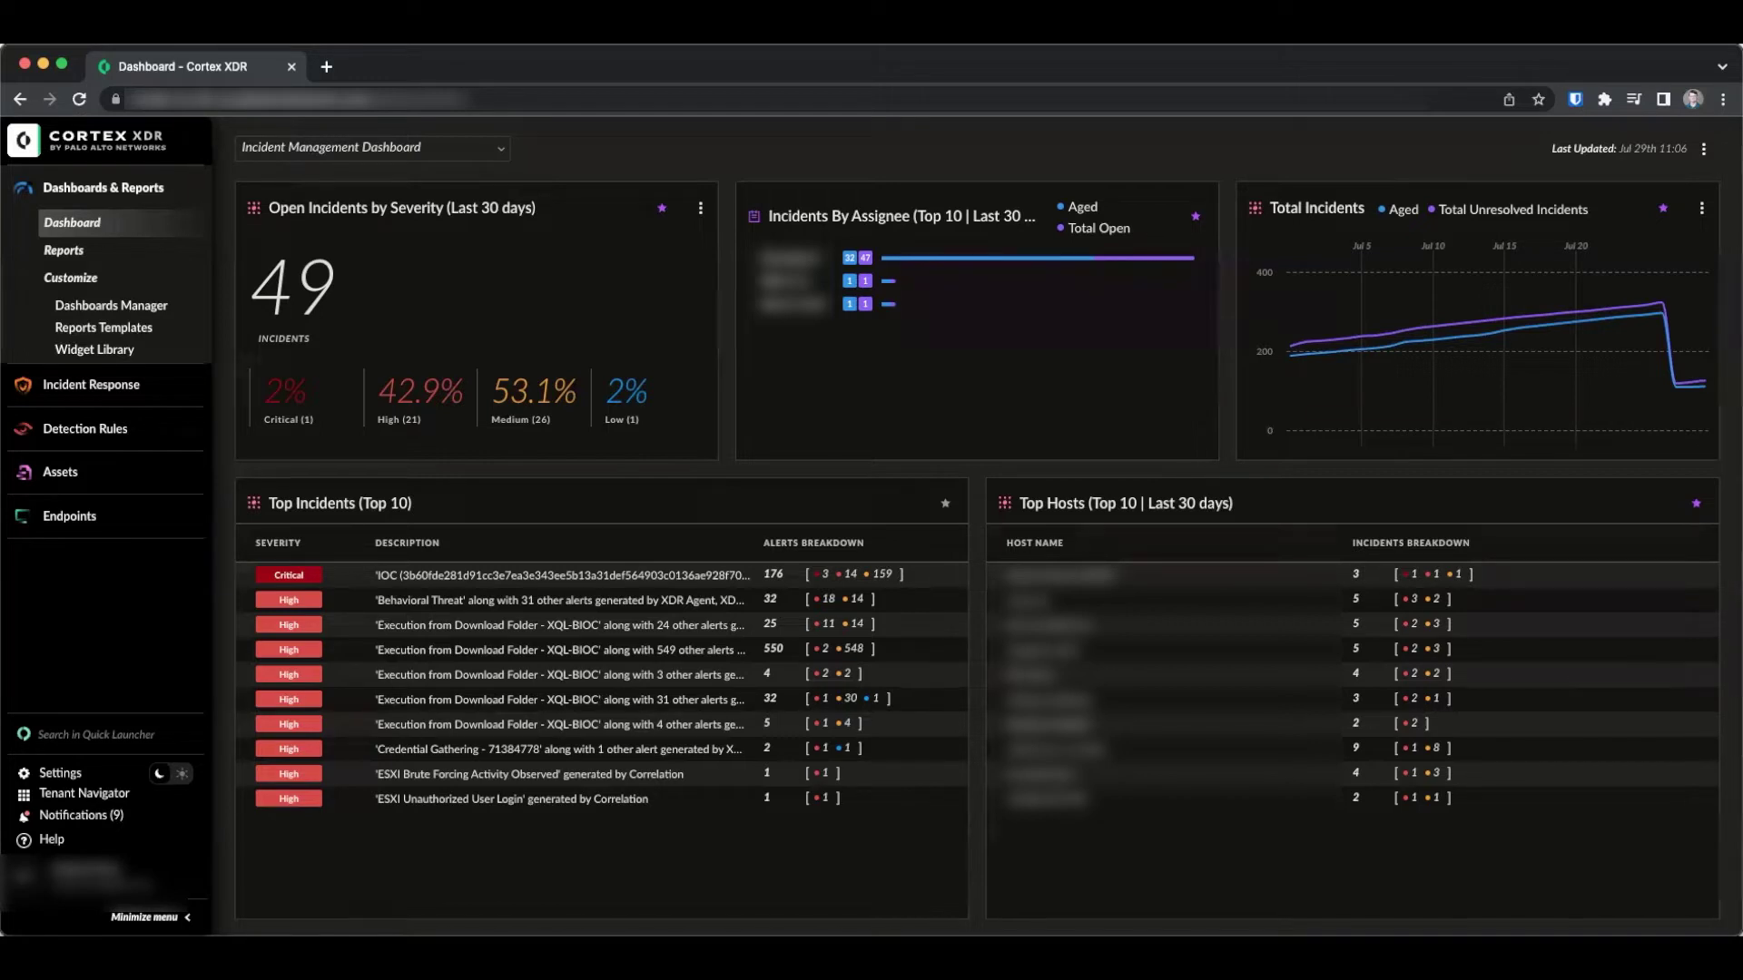
Reach Endpoint Groups, peek at the Upload From File group form, and cancel it unused
left_click(93, 517)
left_click(92, 427)
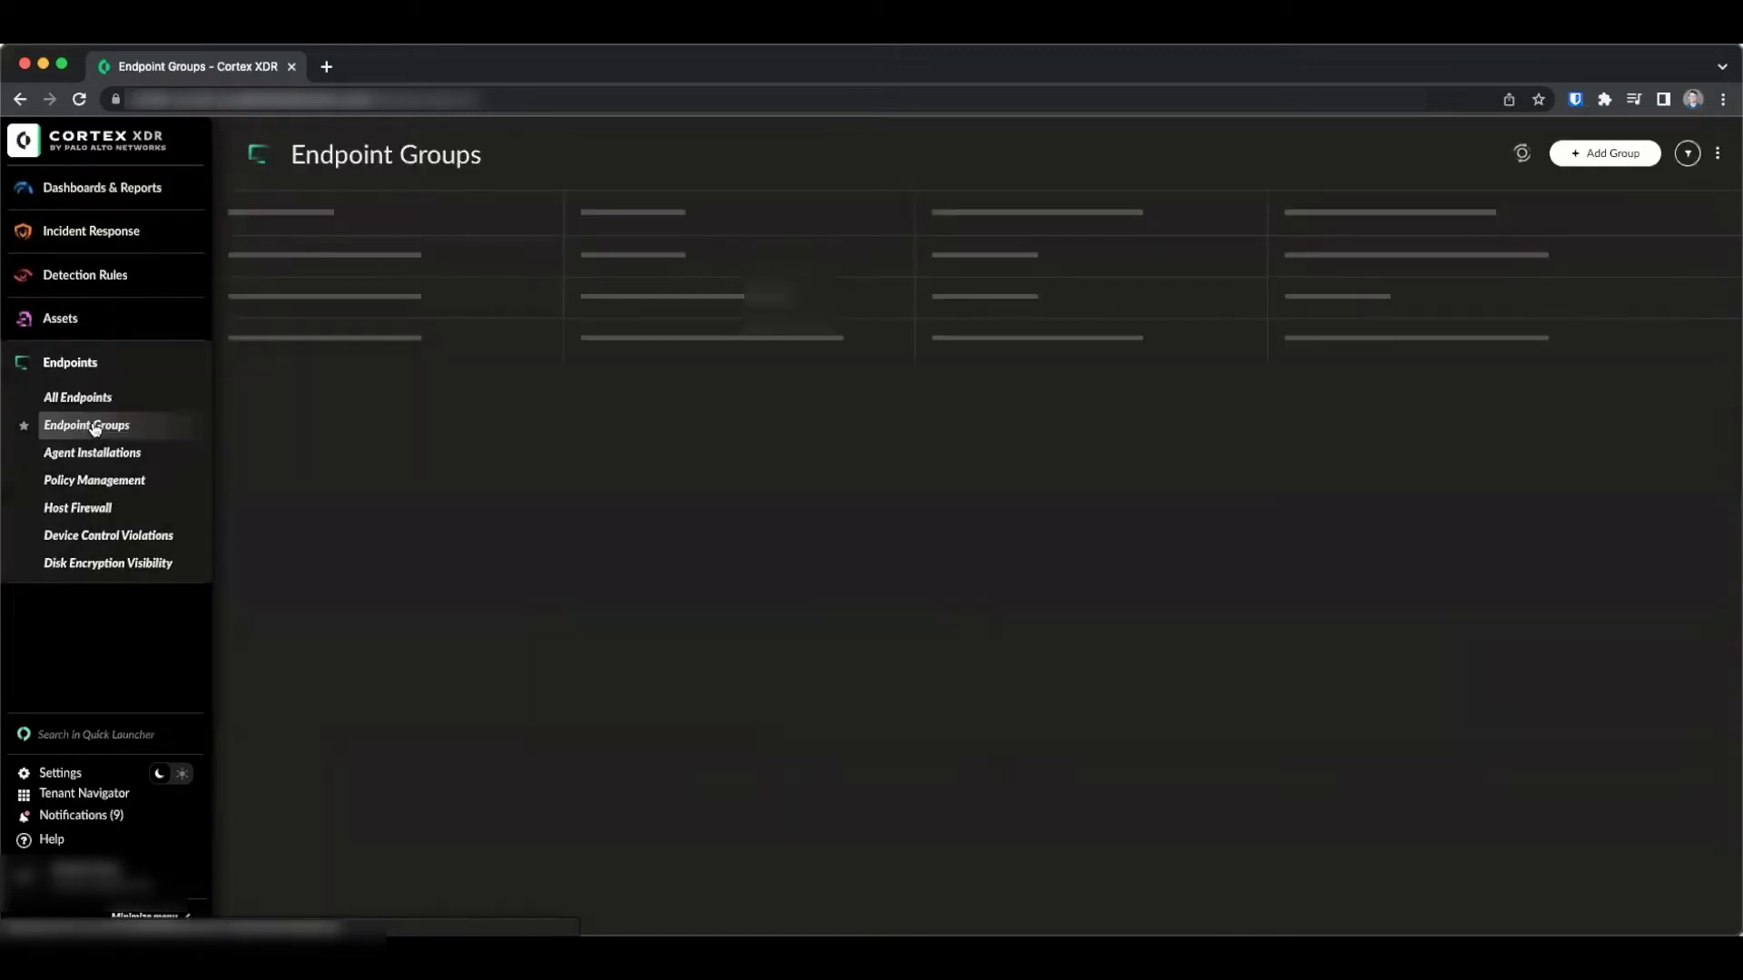
left_click(1572, 162)
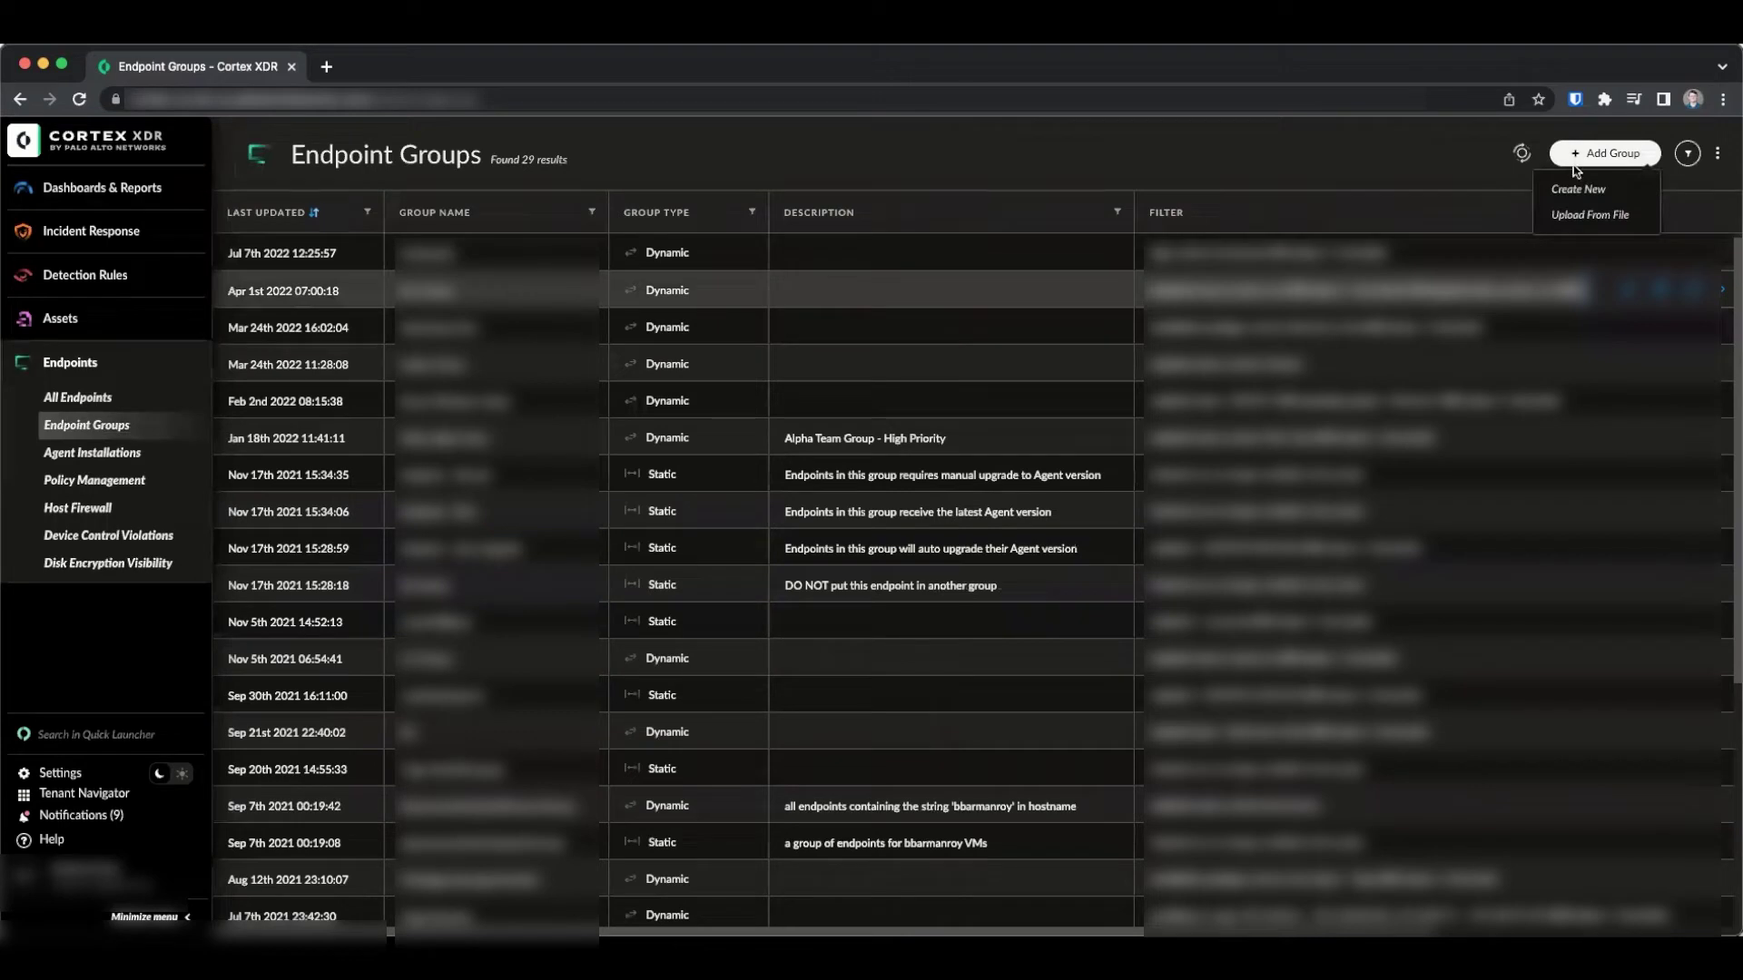
left_click(1576, 216)
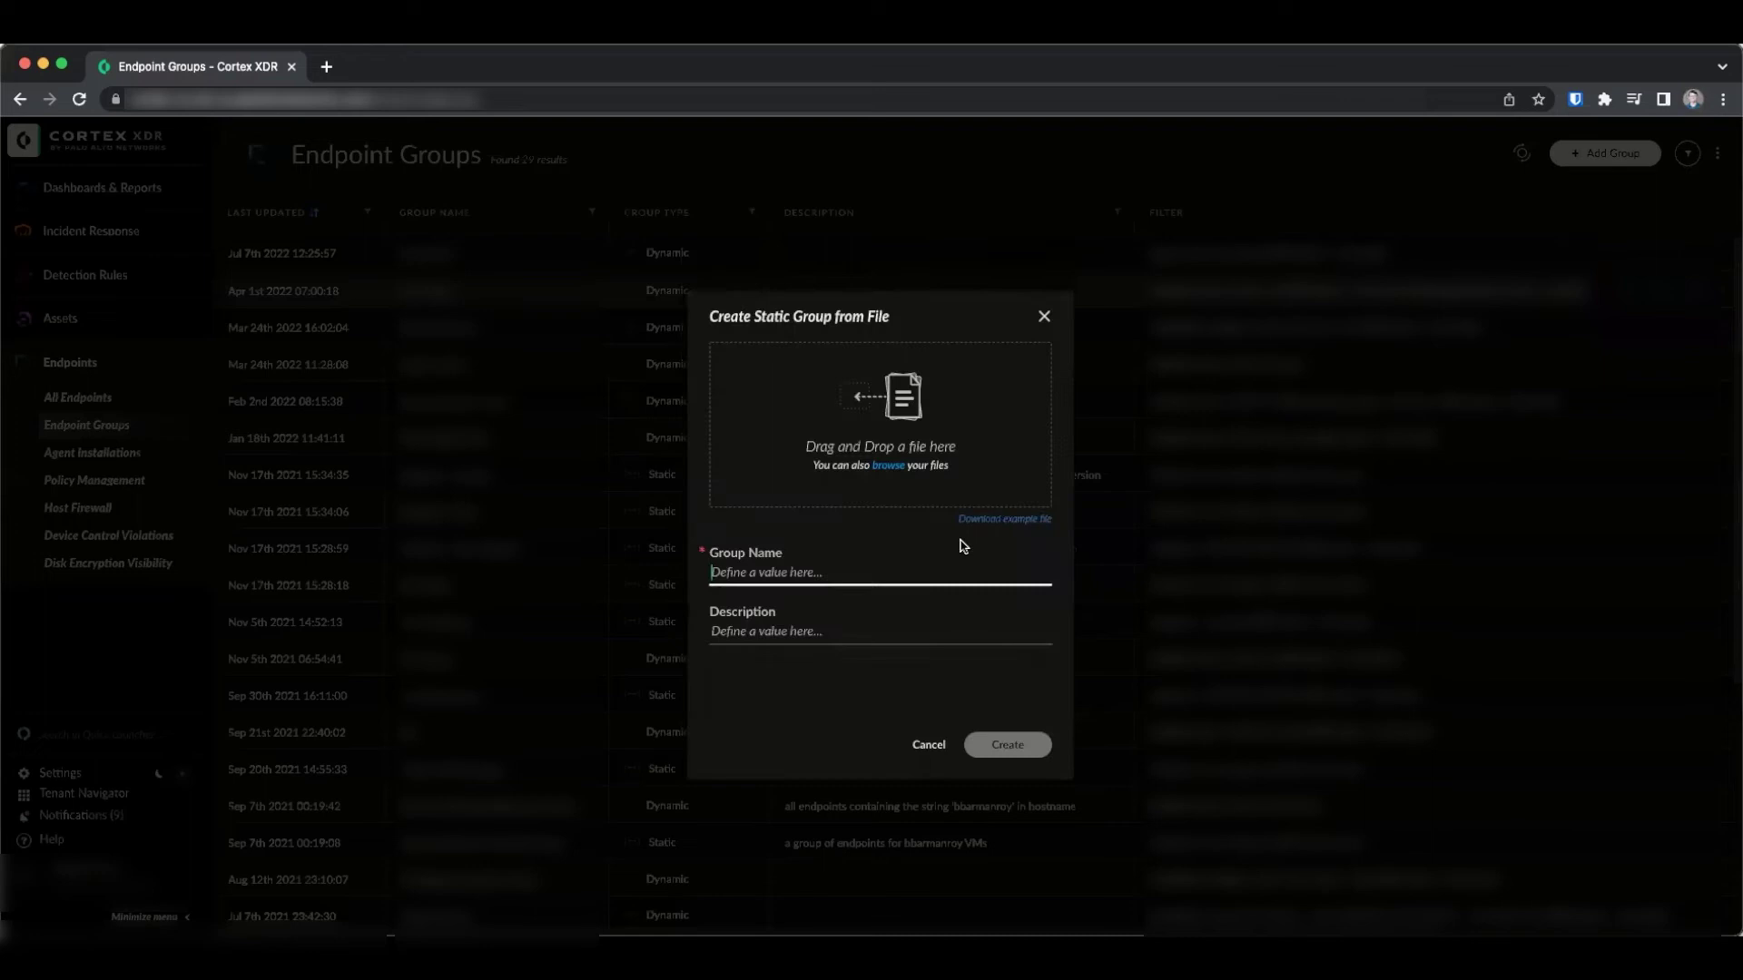
left_click_drag(959, 523, 1050, 525)
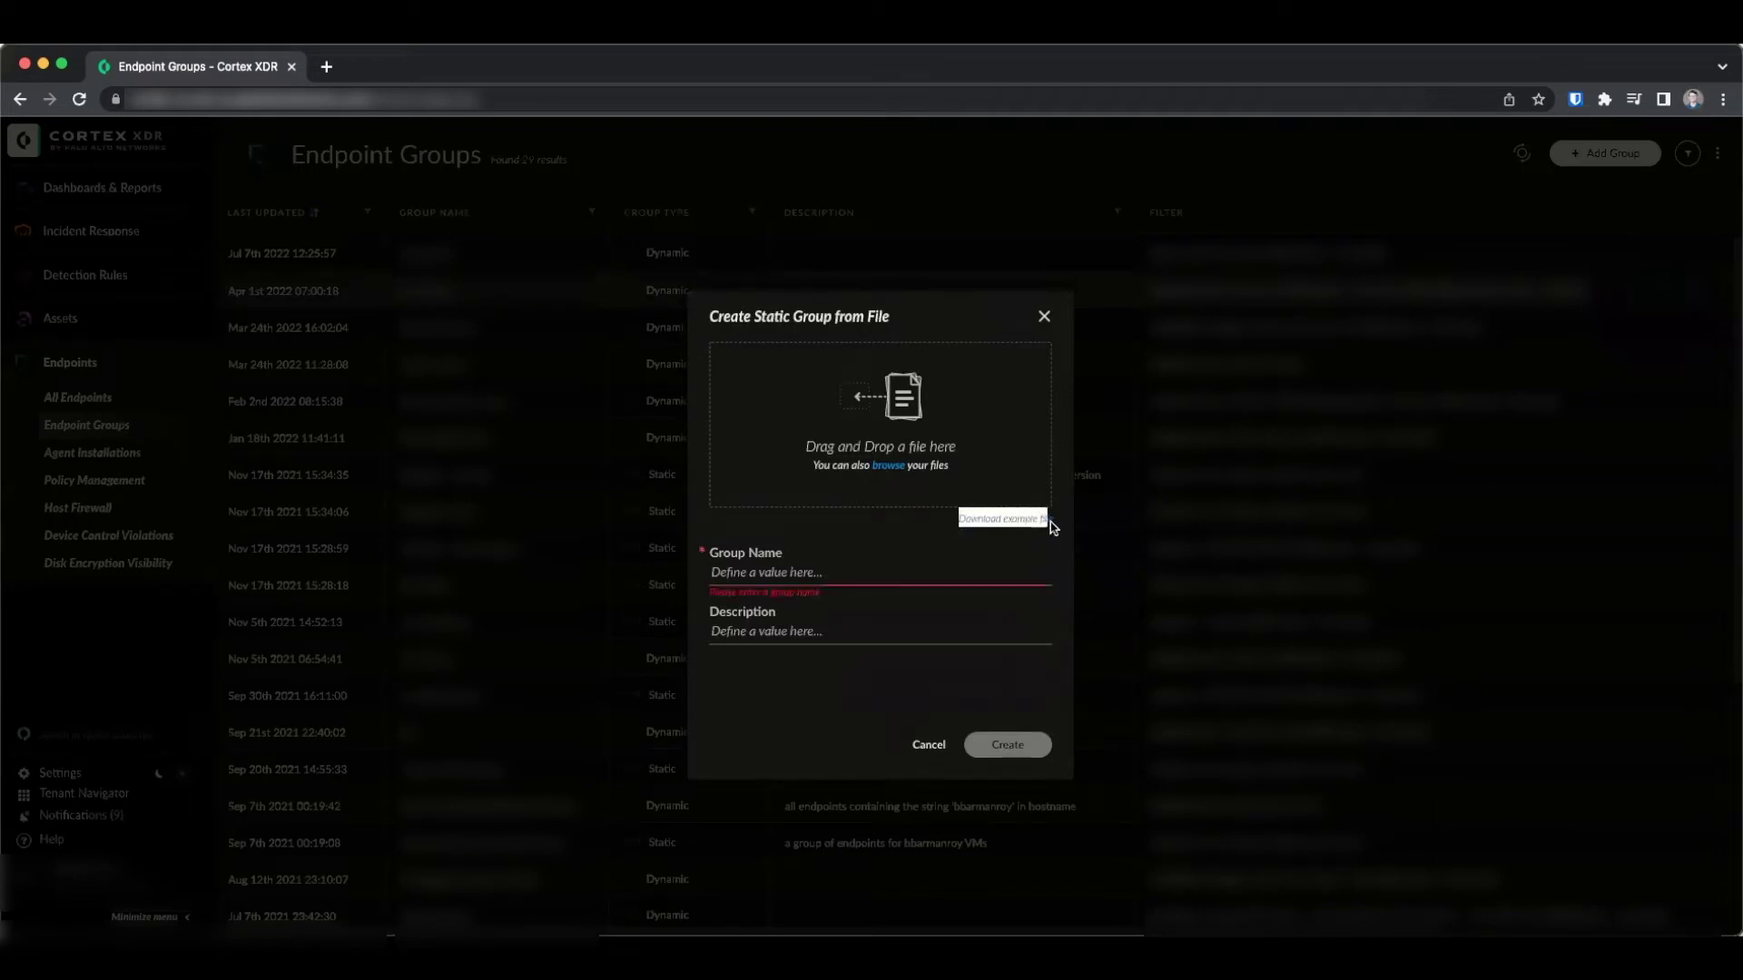
left_click(1043, 547)
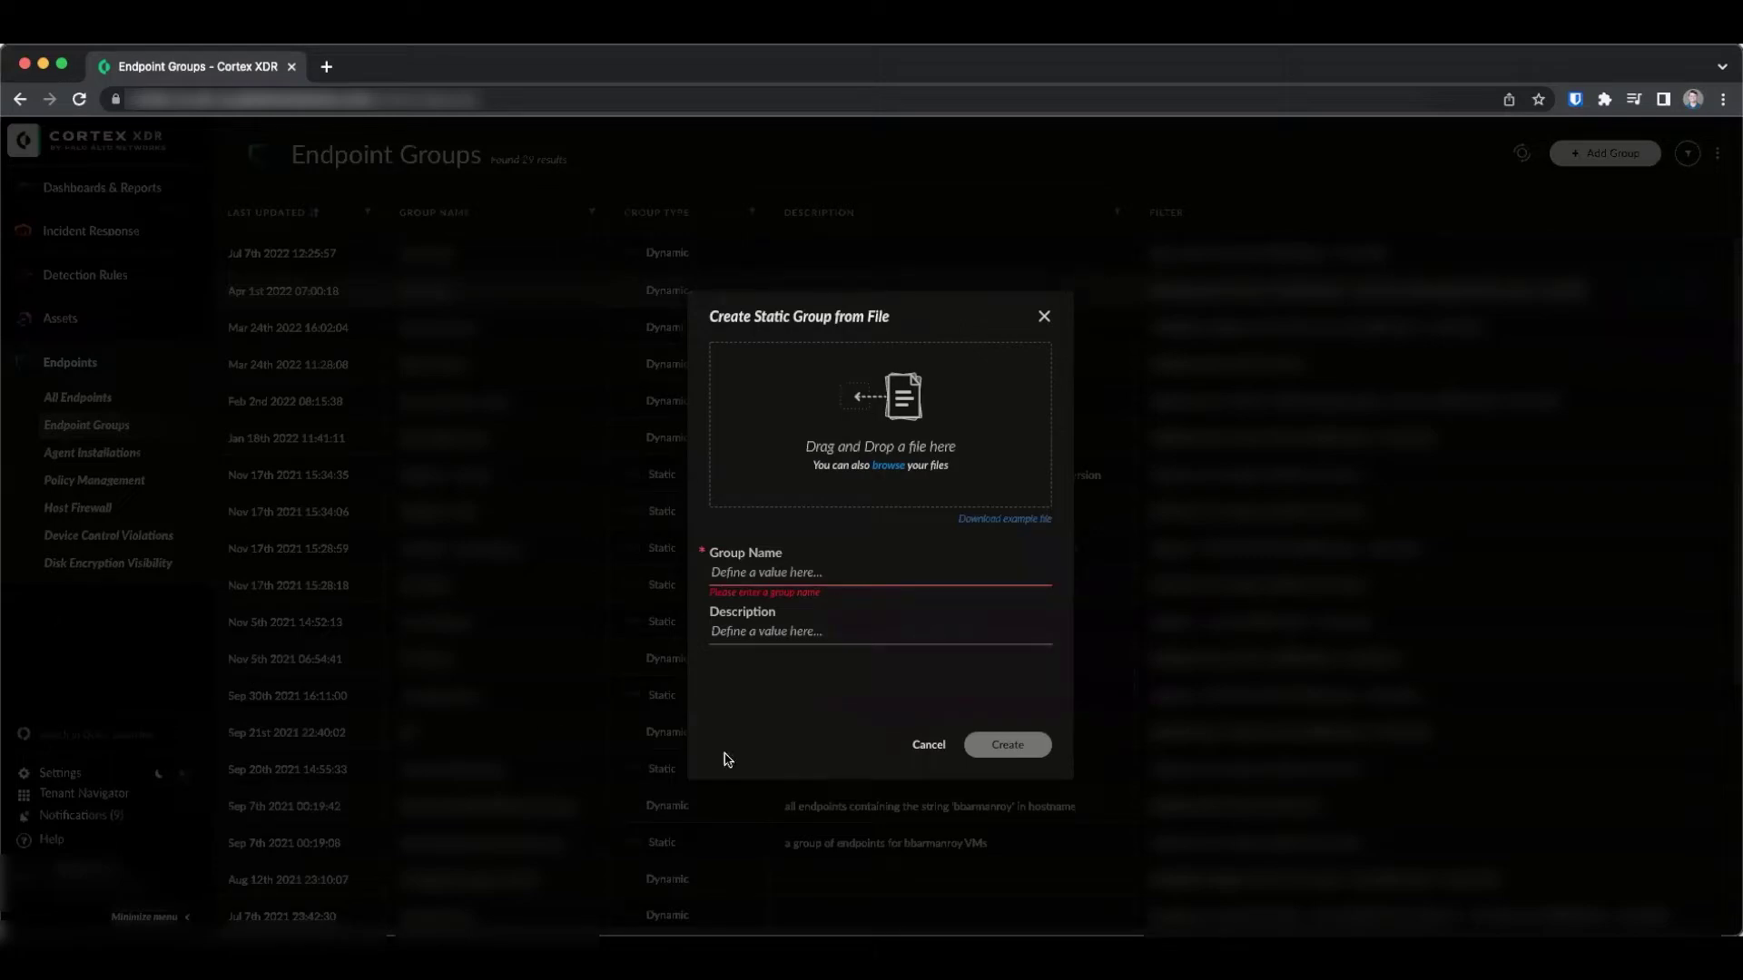
left_click(929, 746)
Start a new group named 'Windows Server Group', ticking then unticking the 10.0.0.141 and 10.211.55.4 endpoints
left_click(1613, 154)
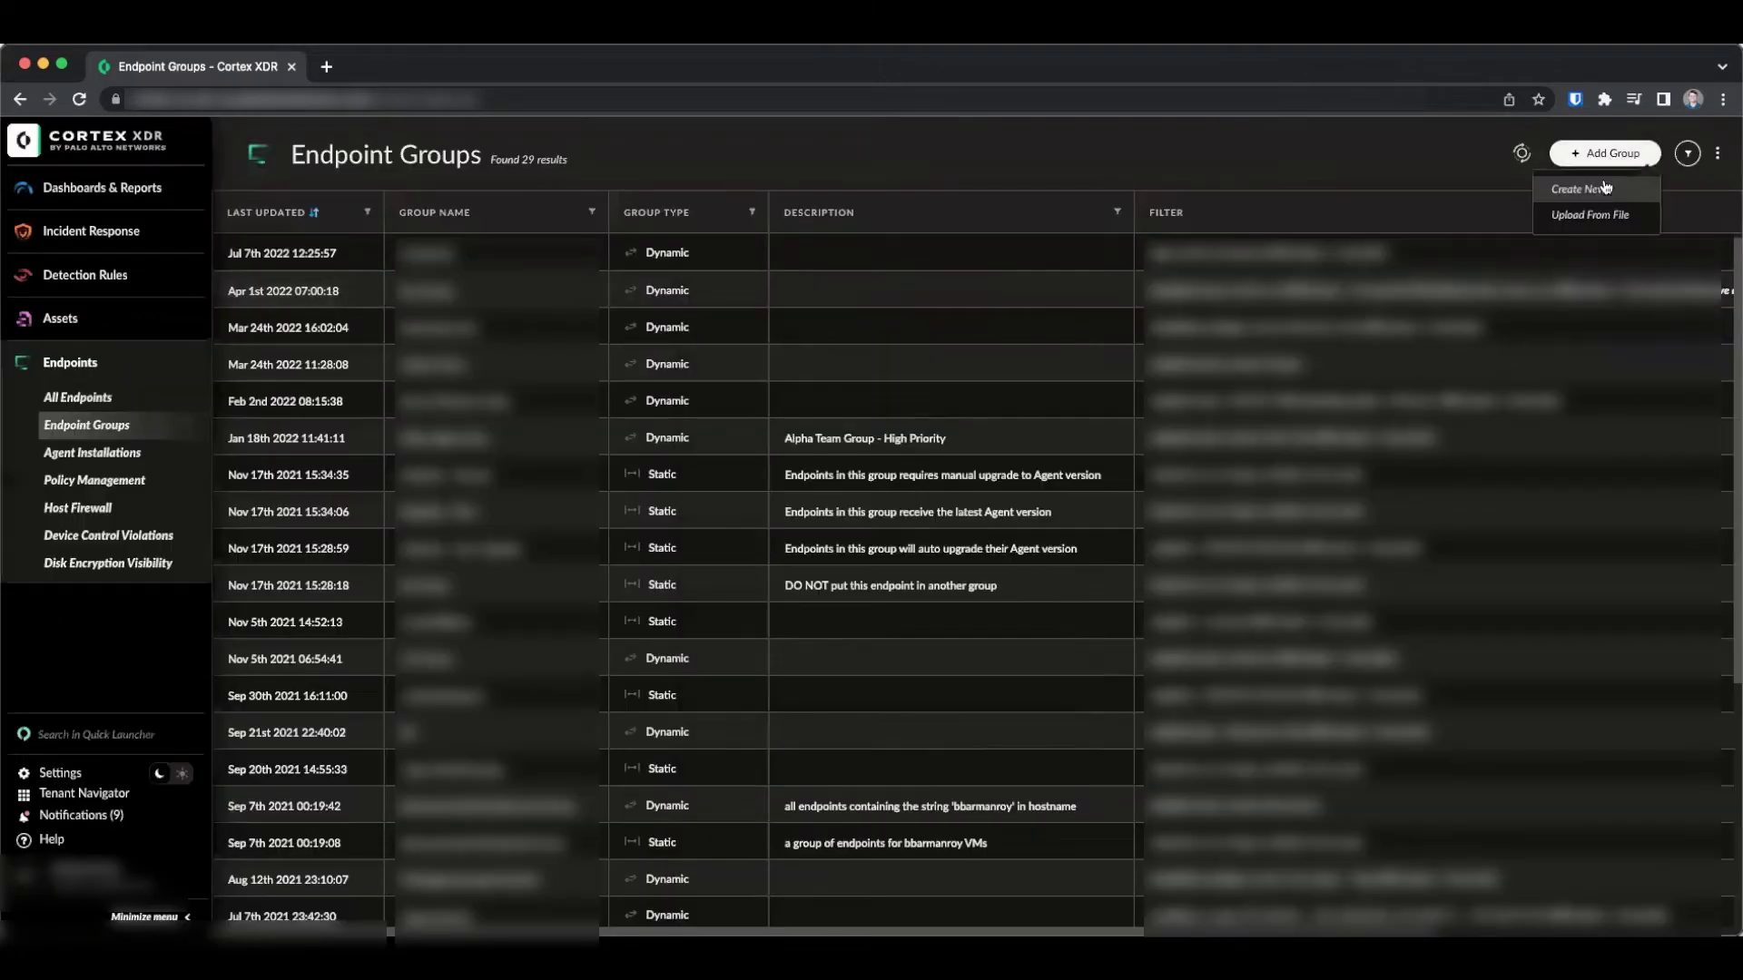
left_click(1600, 186)
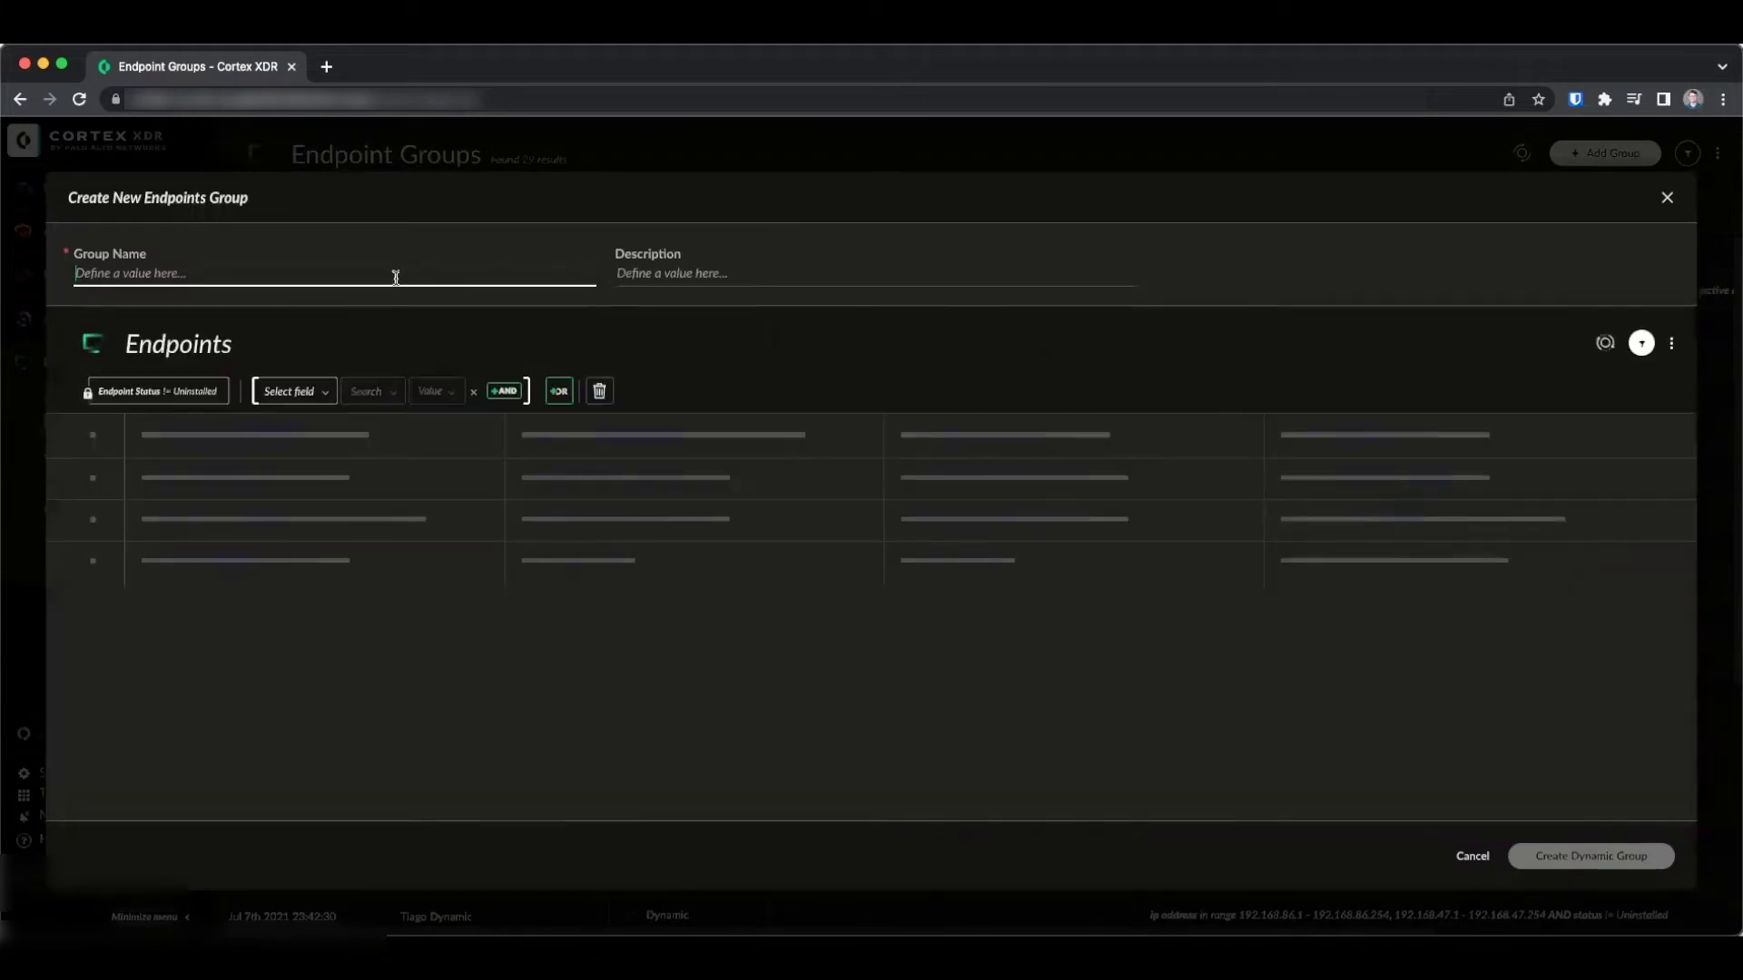
type("Windows Ser")
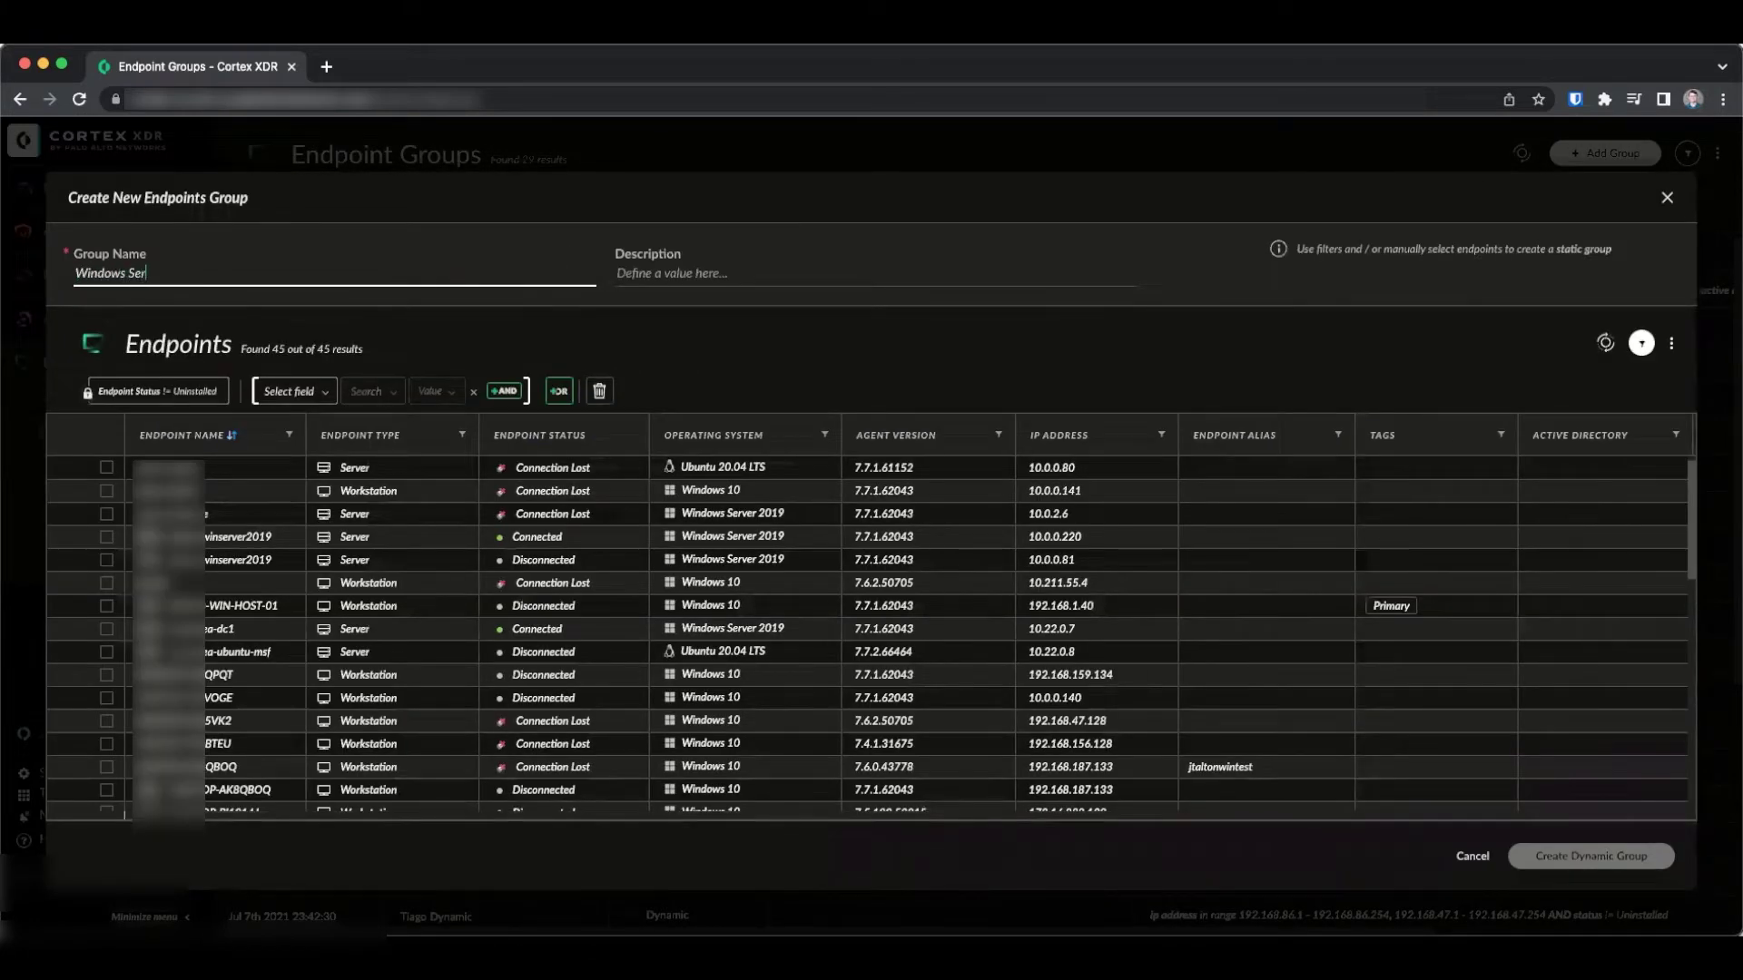
type("ver Group")
left_click(107, 493)
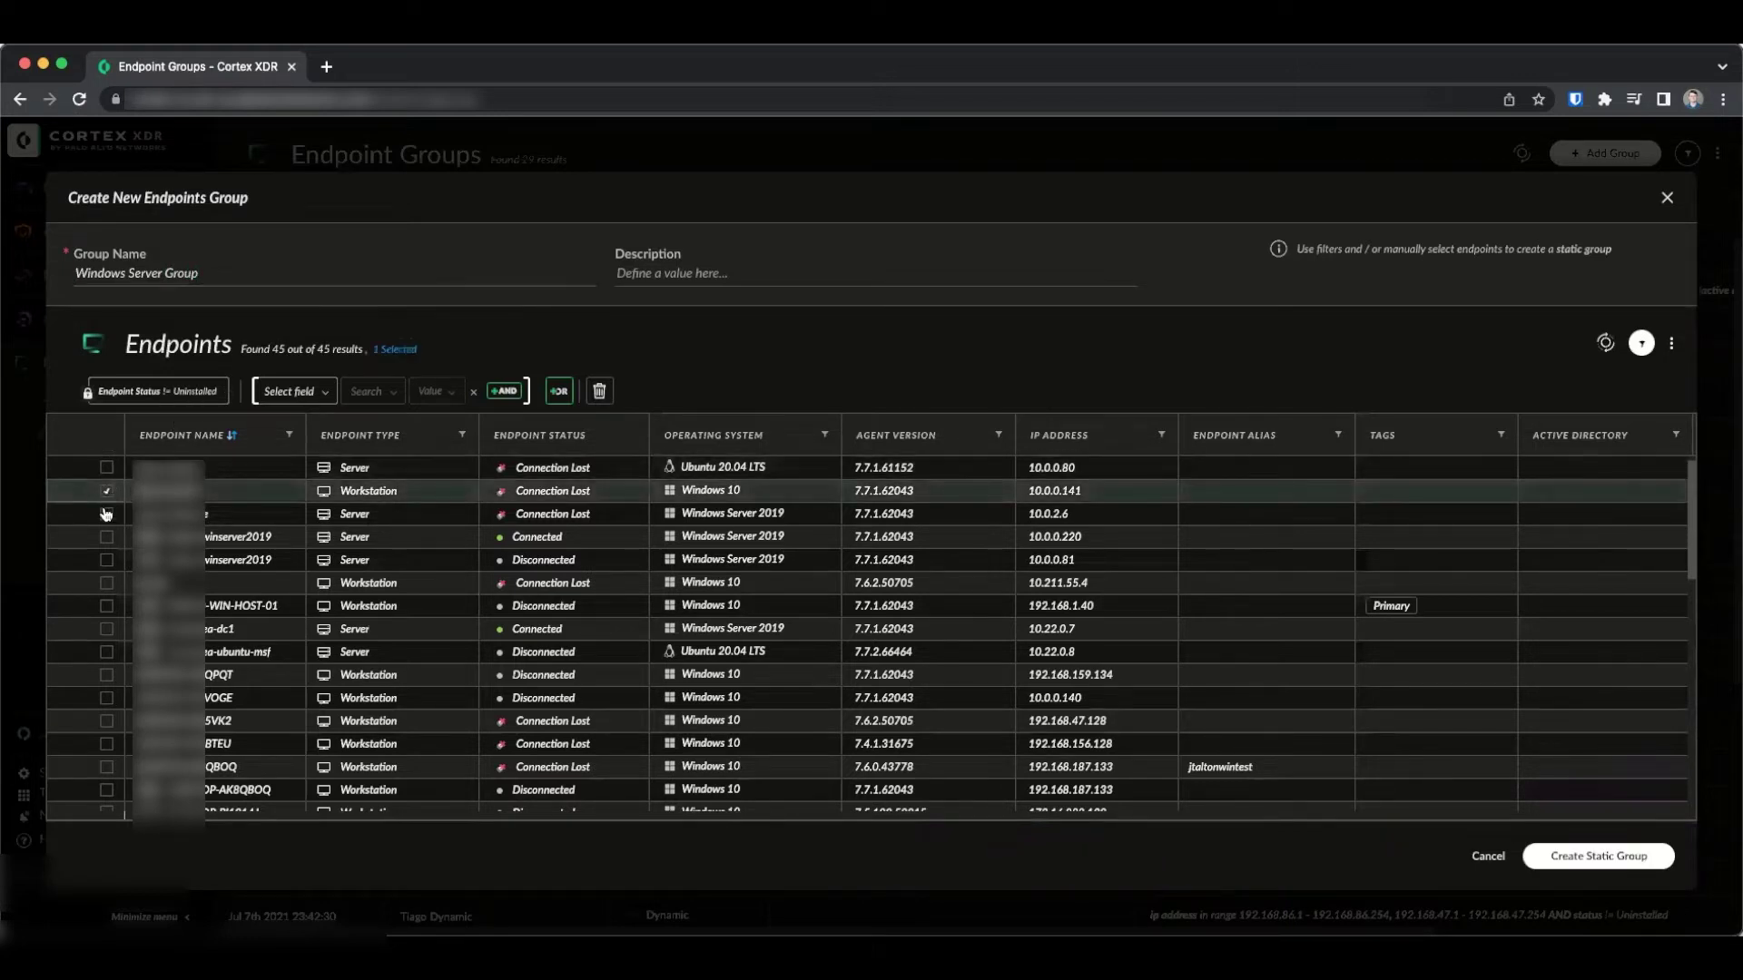
left_click(107, 583)
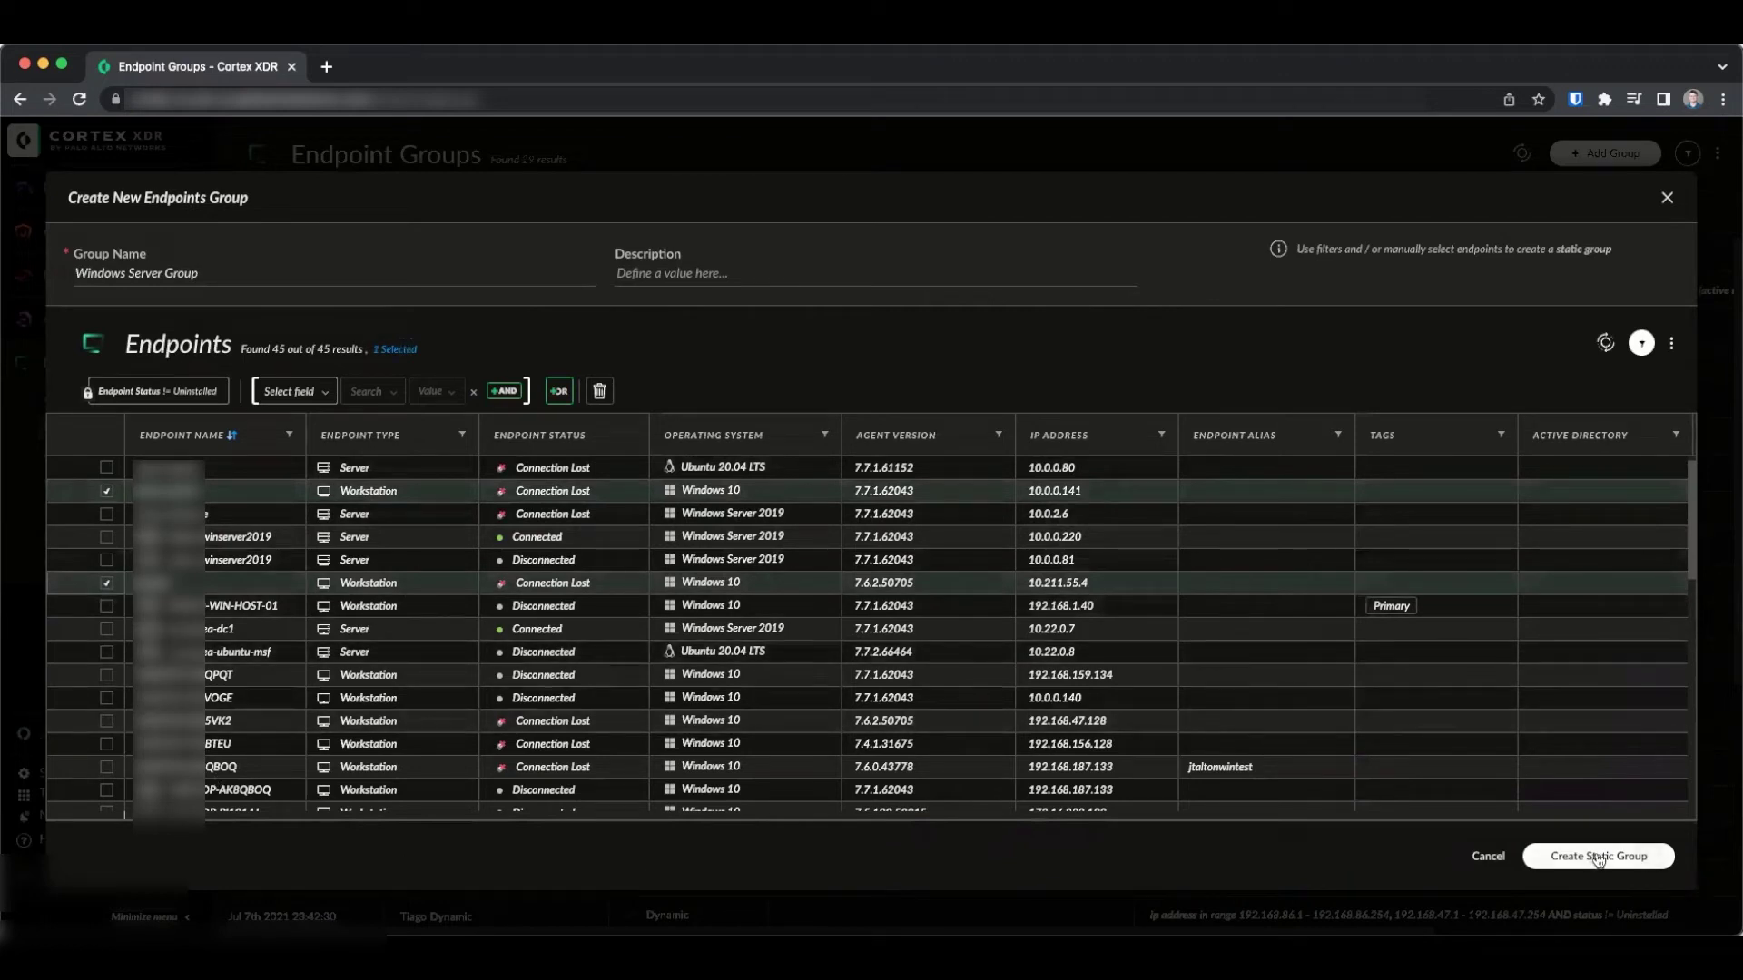
left_click(108, 583)
left_click(107, 491)
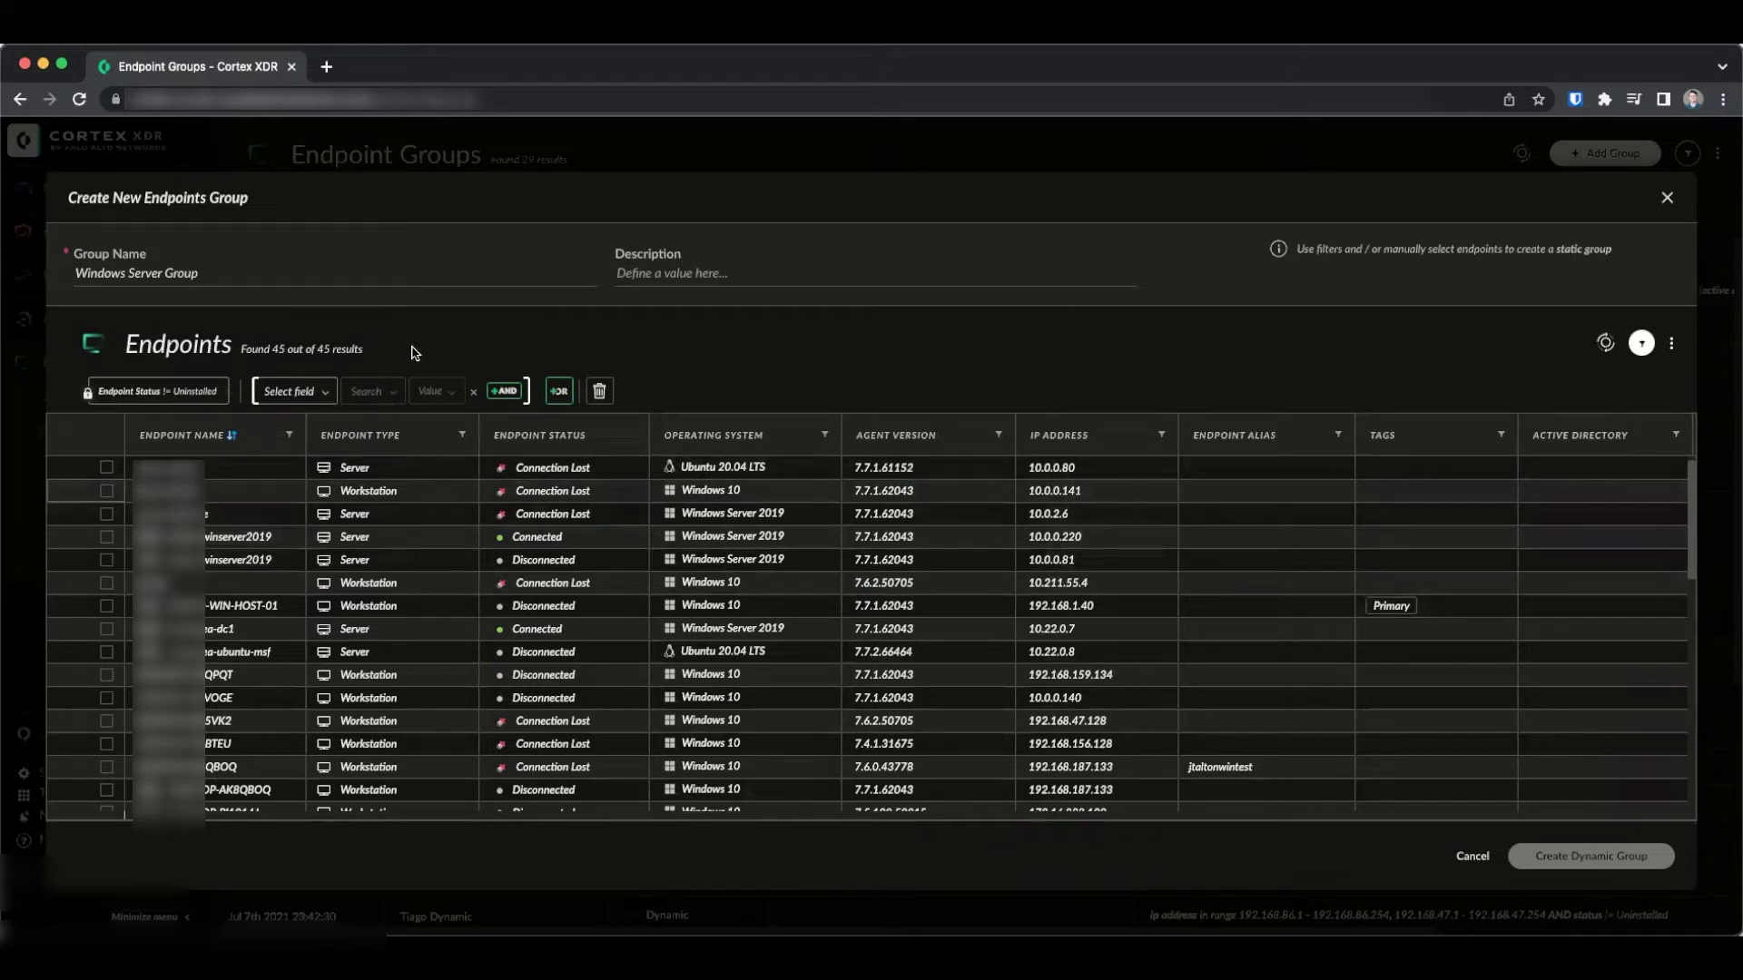
Filter the endpoint list to rows whose type is Server
left_click(333, 396)
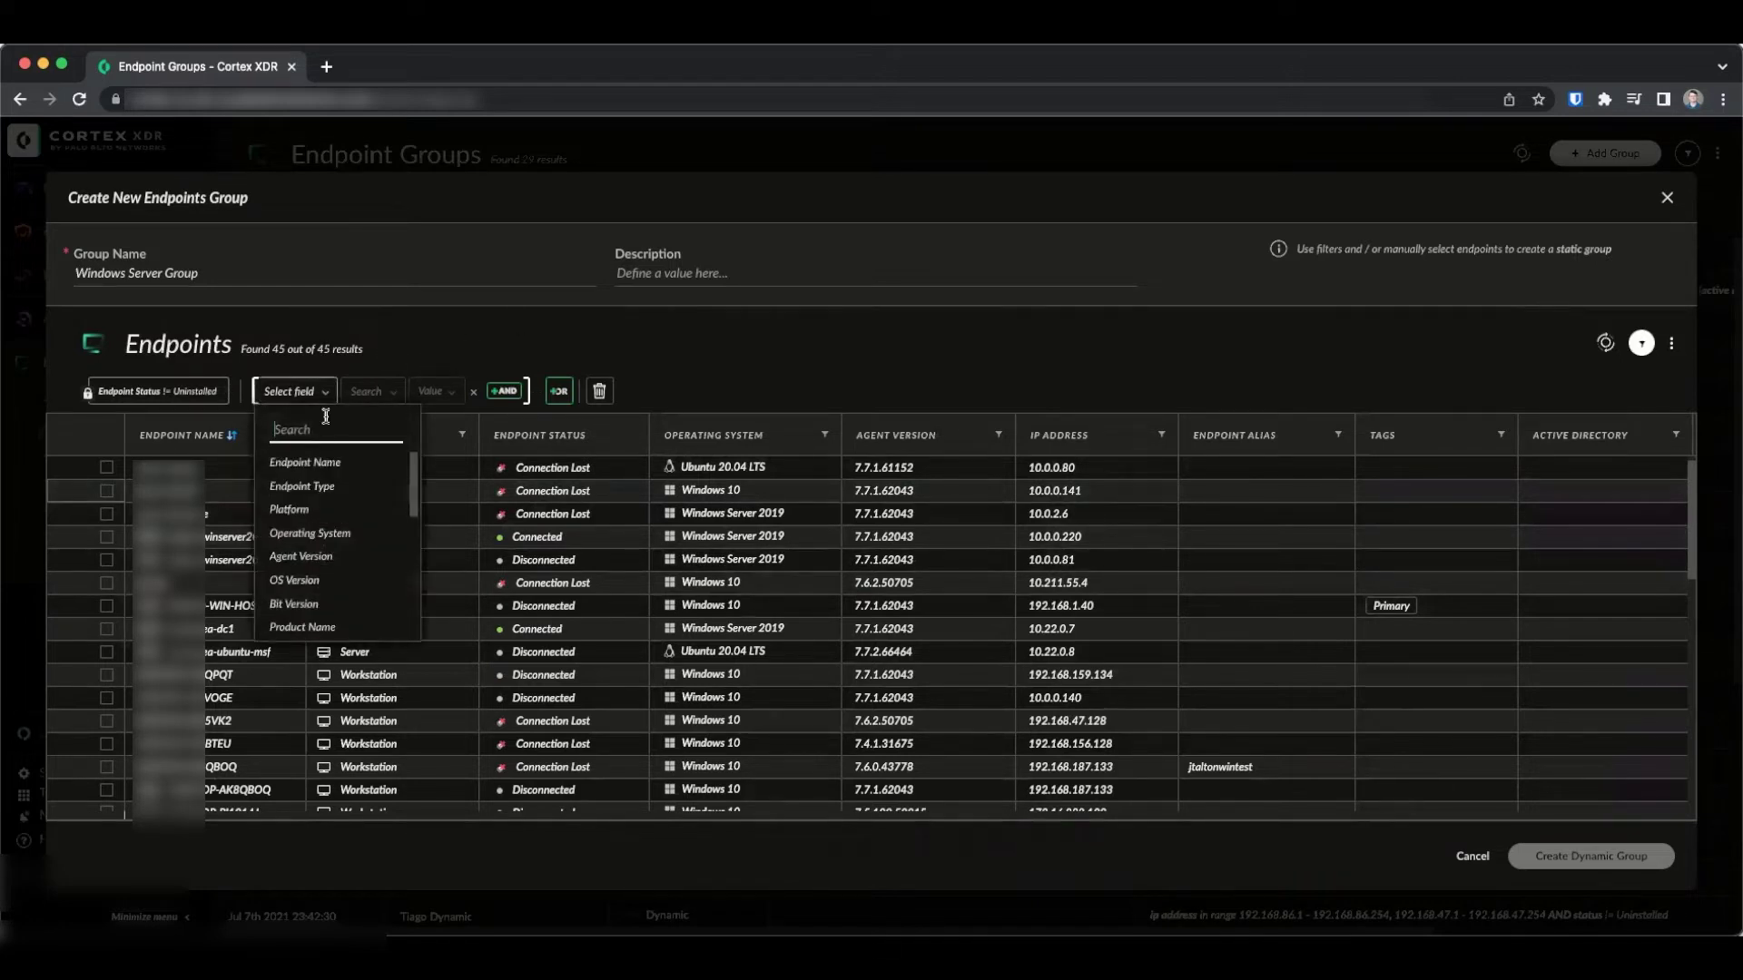
scroll(328, 536, "down", 1)
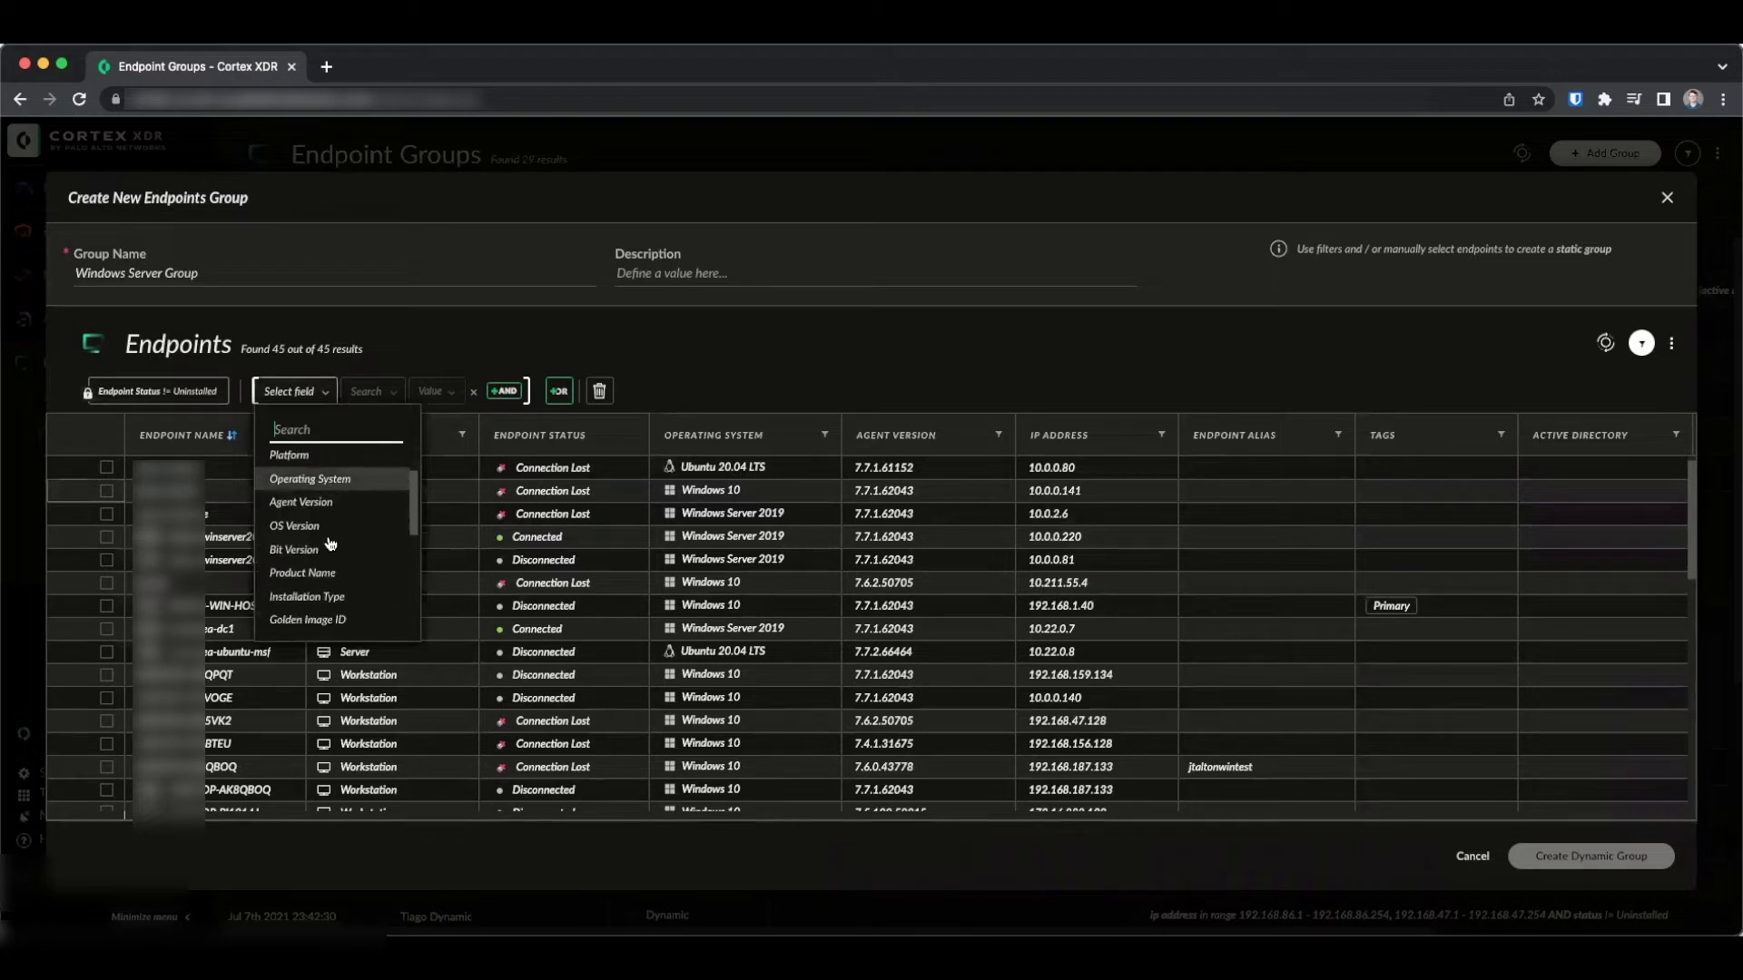
scroll(328, 537, "down", 3)
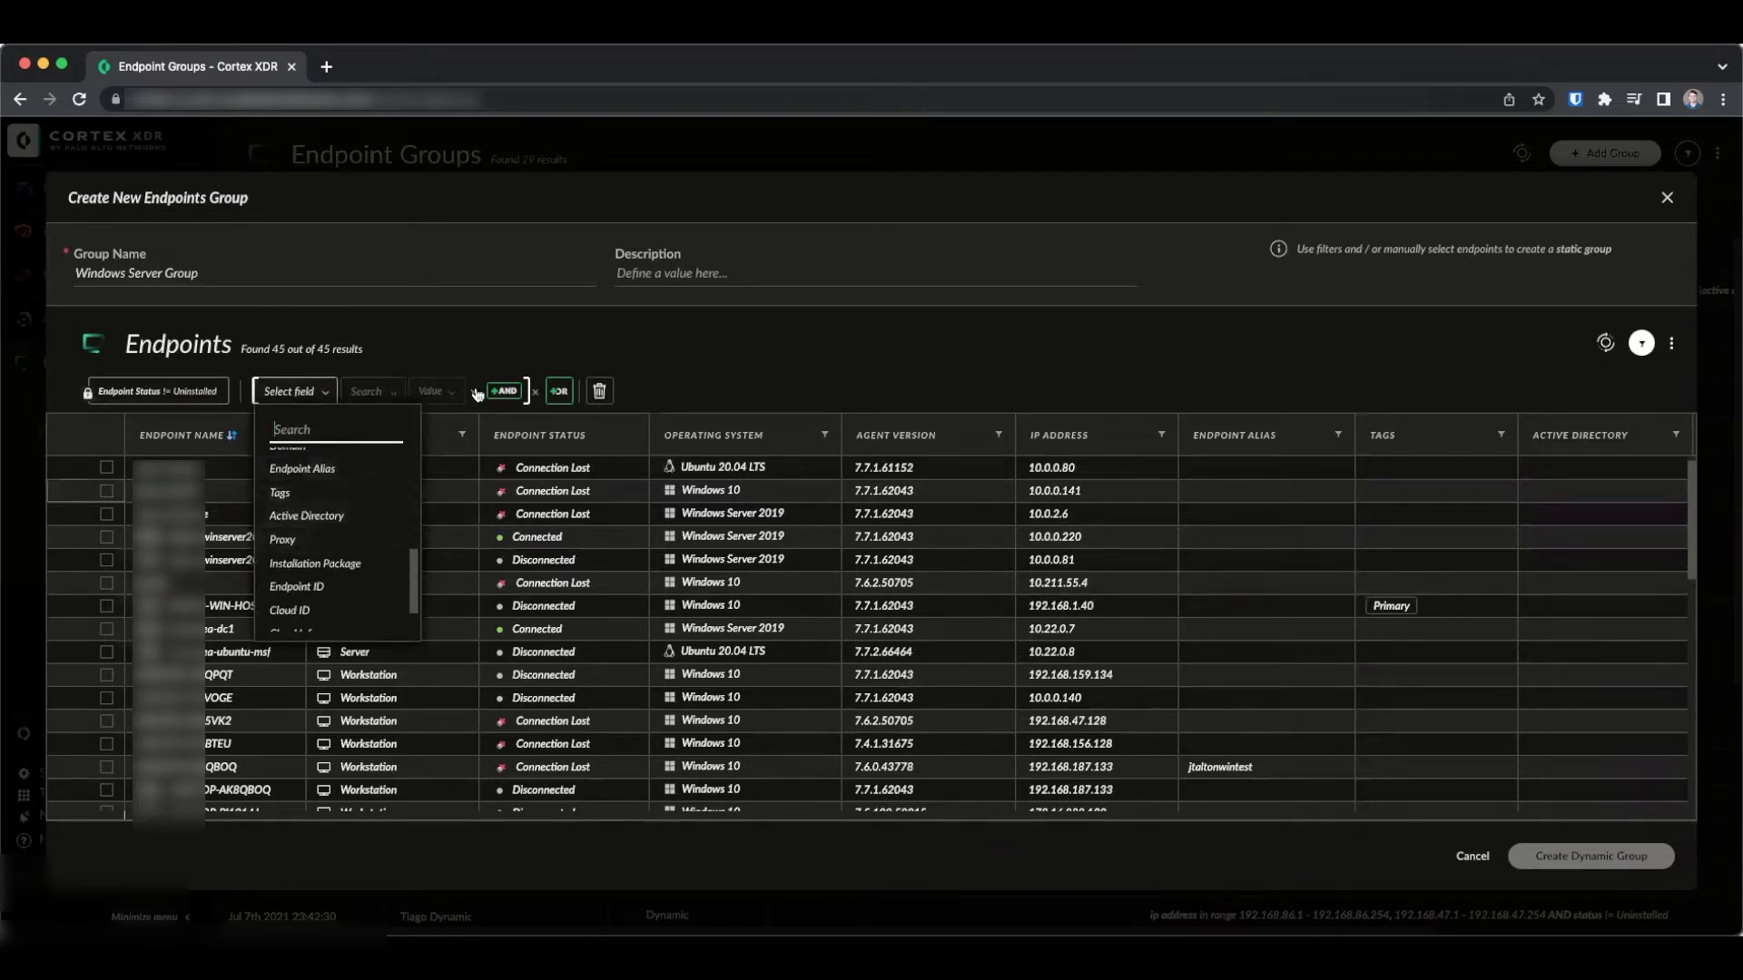
left_click(495, 346)
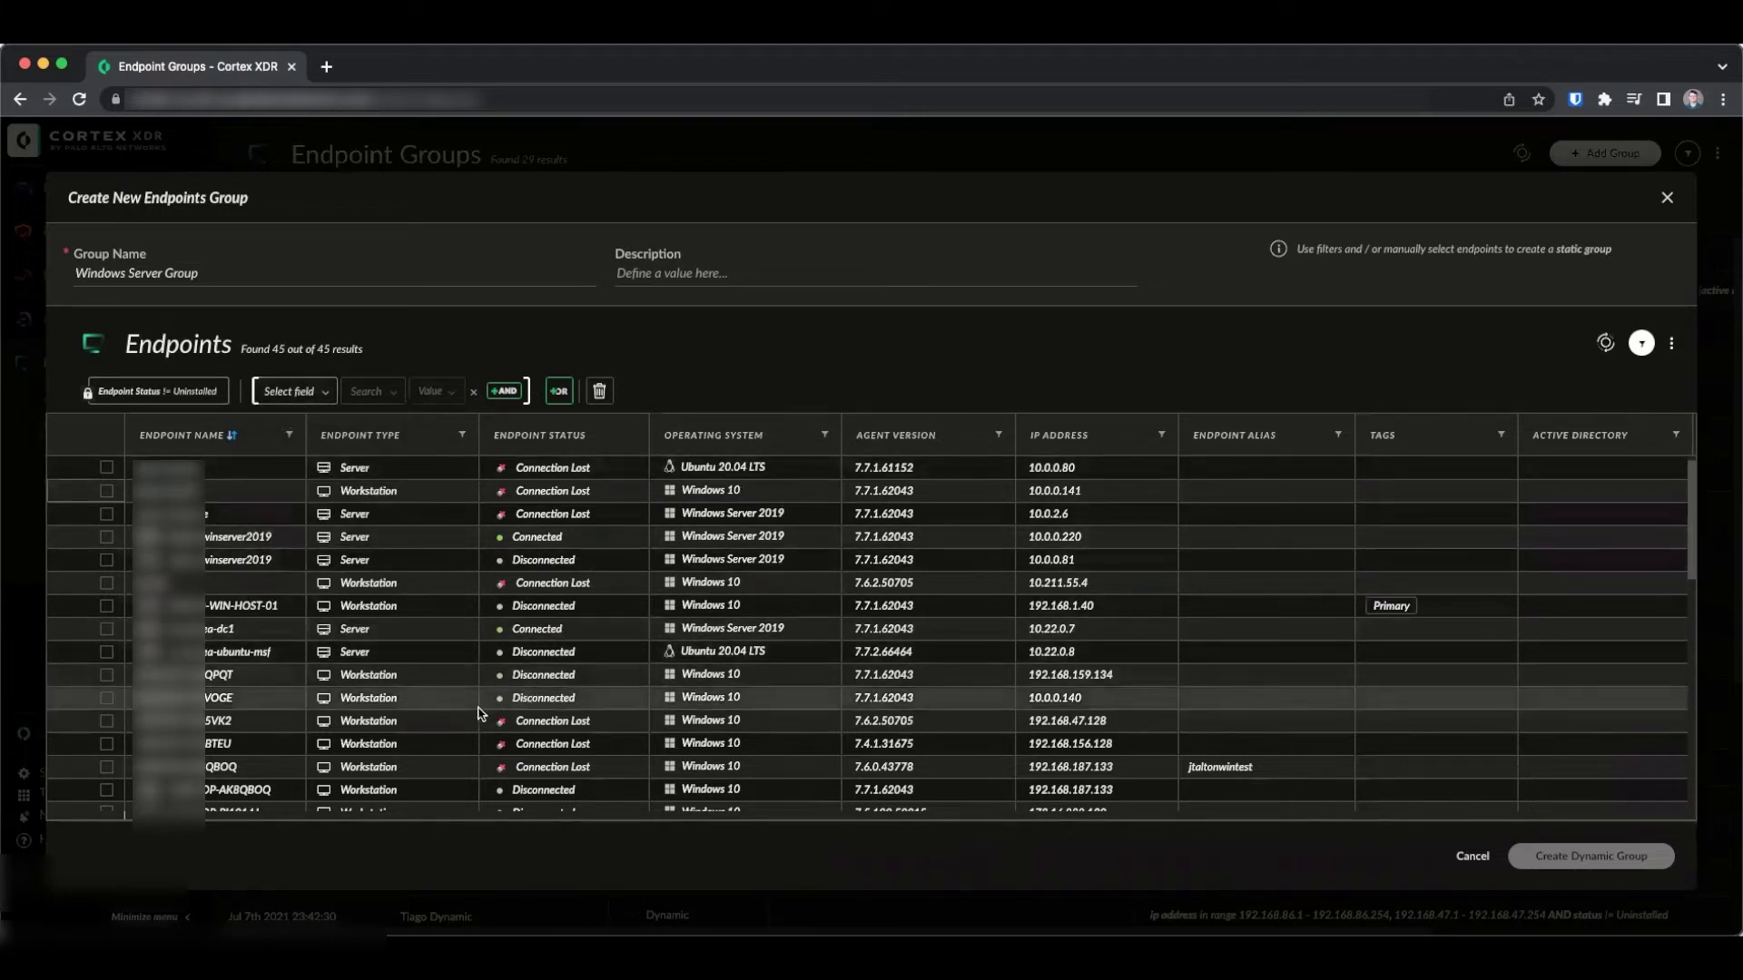
right_click(404, 733)
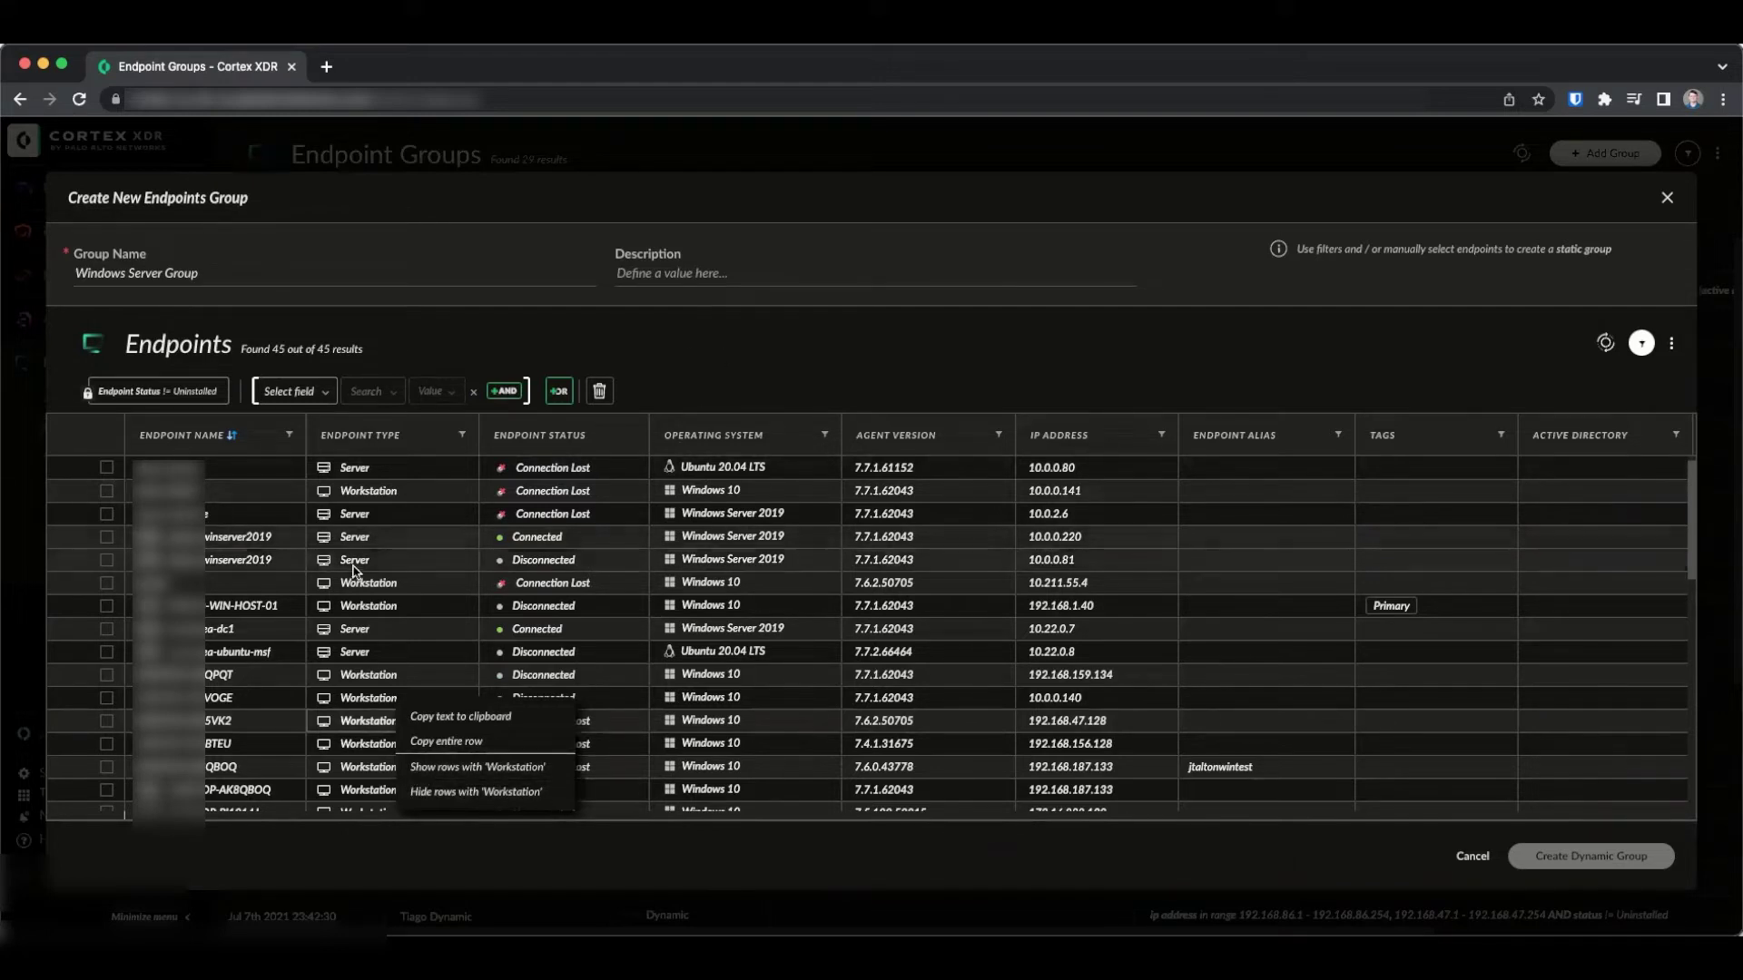
right_click(358, 650)
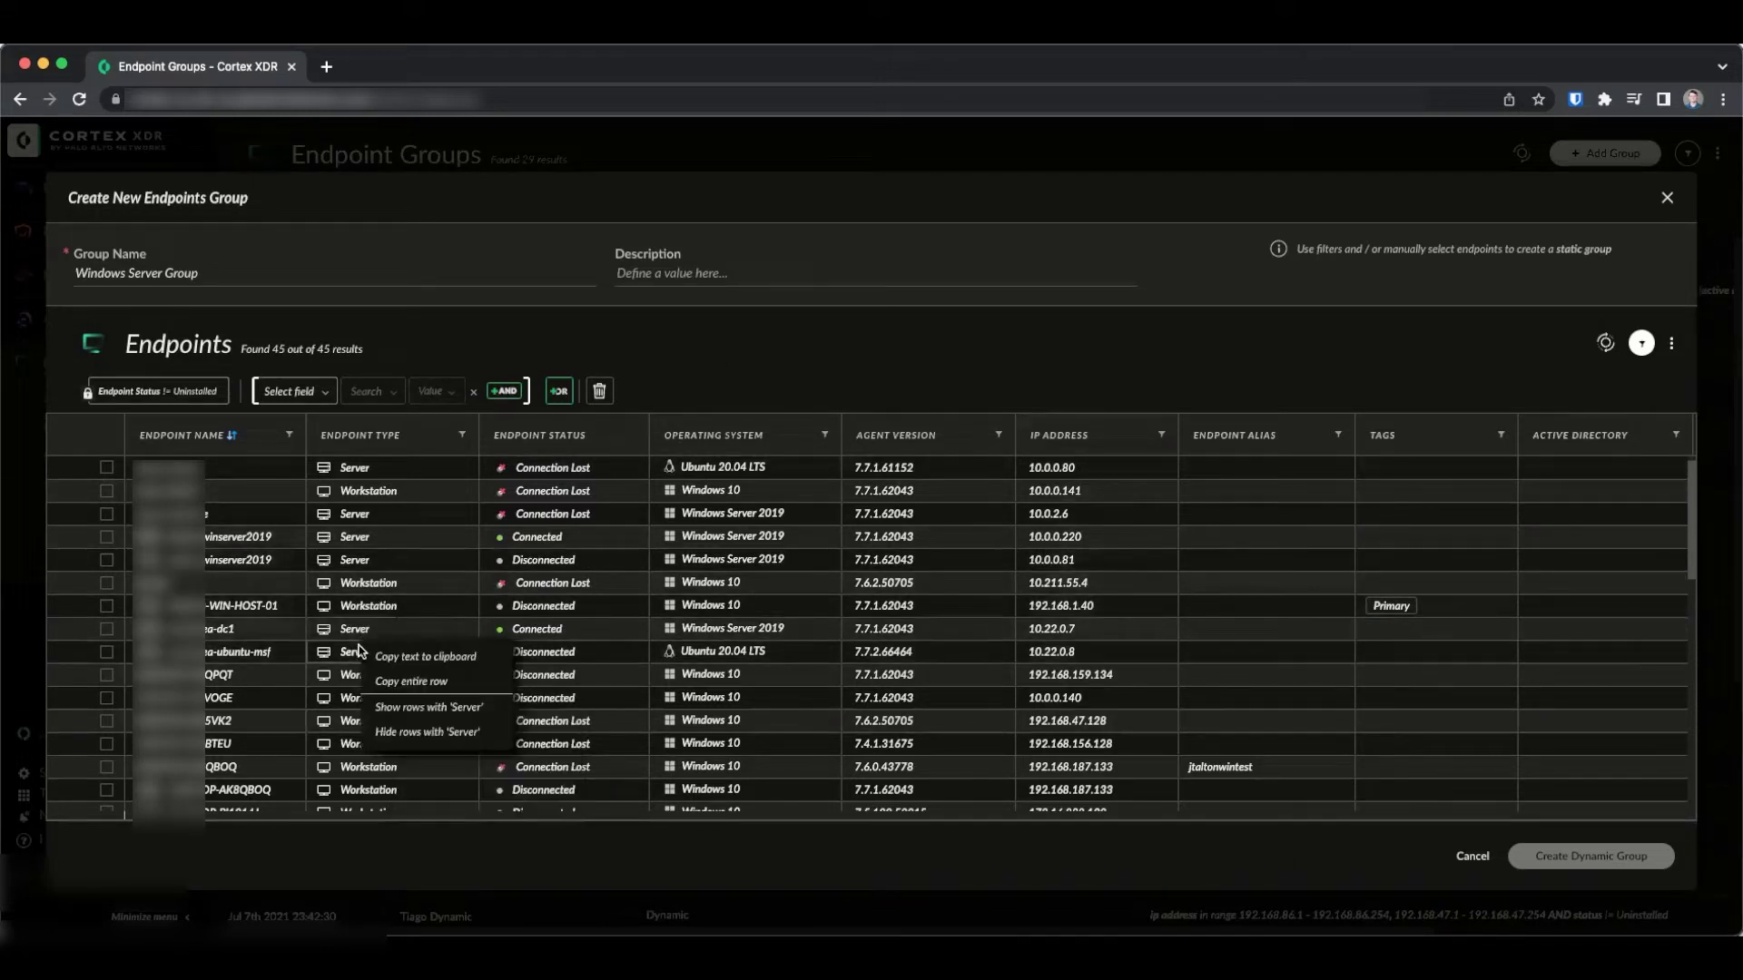
left_click(394, 708)
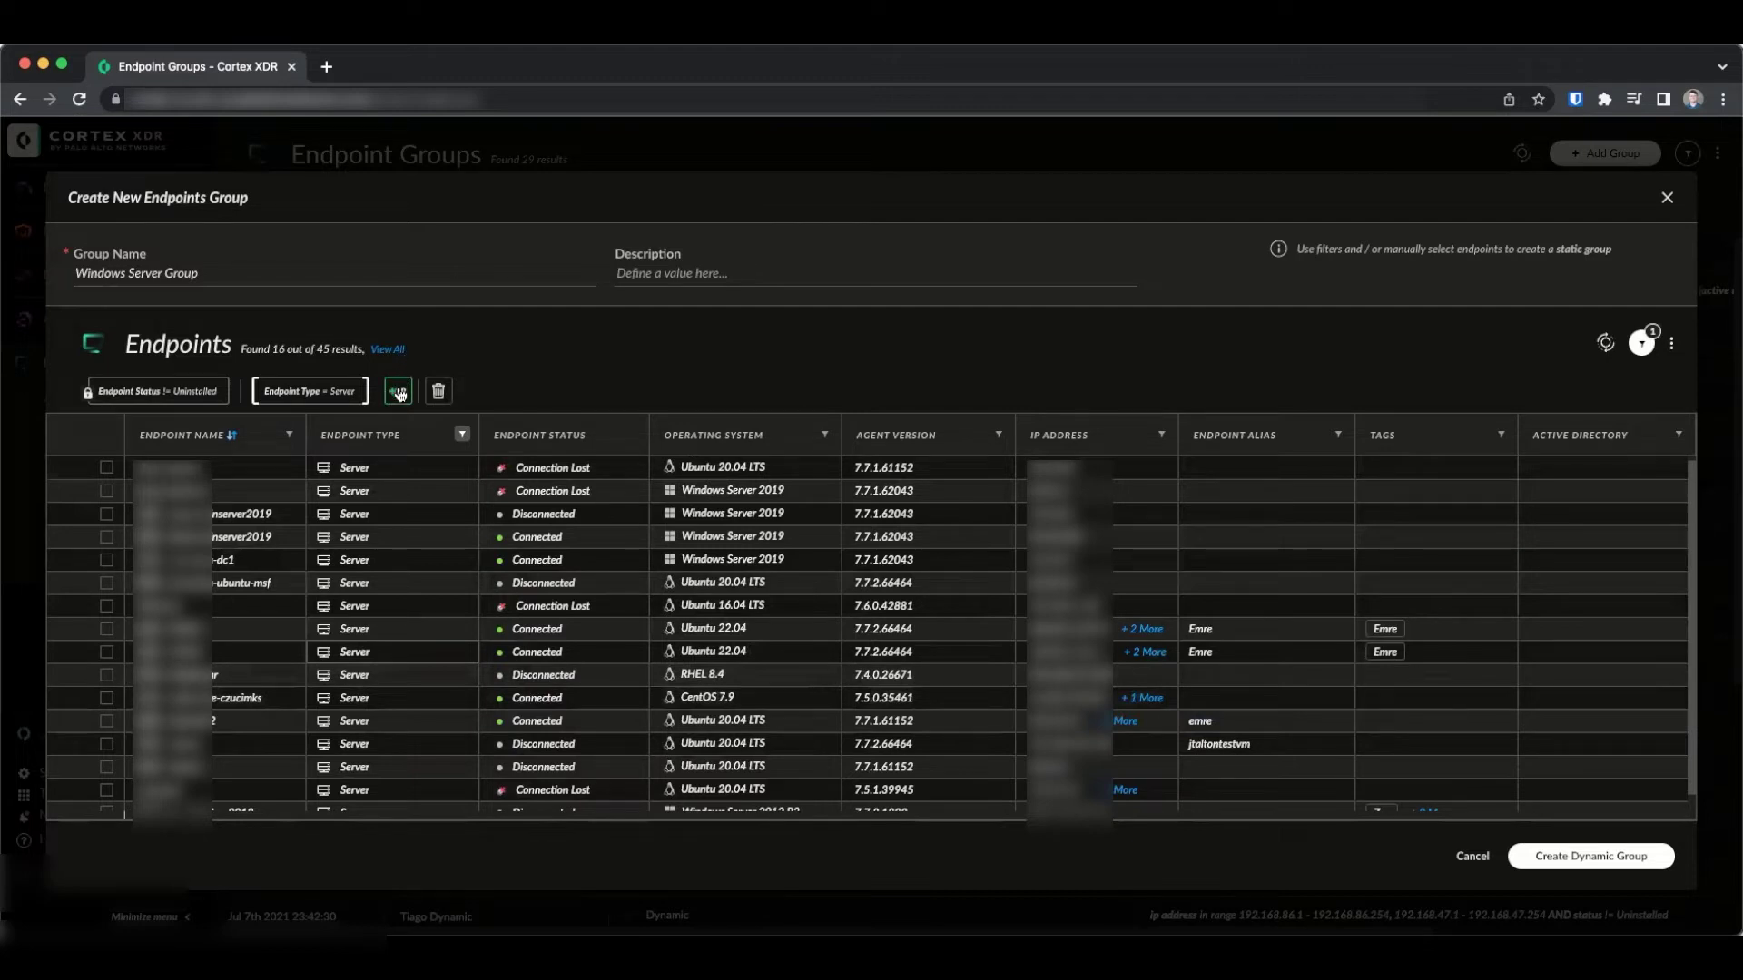
Add AND Operating System Contains Windows, create the dynamic group of 5 Windows servers, and go to Policy Management
left_click(347, 399)
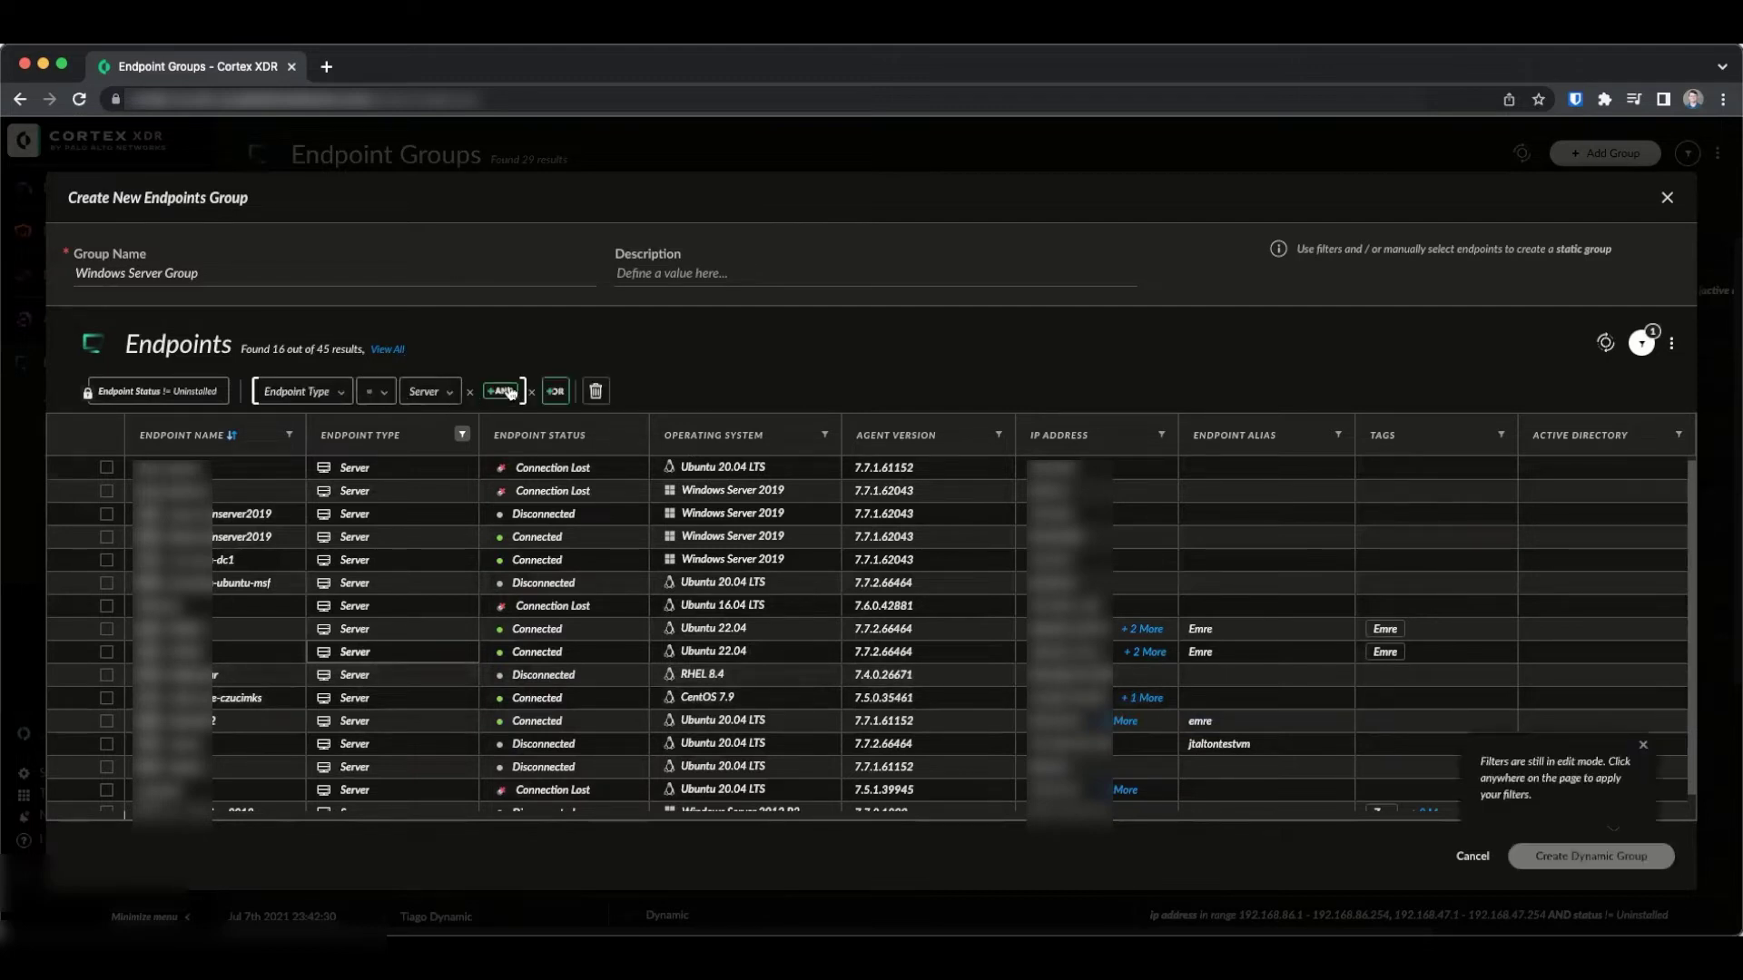
left_click(500, 390)
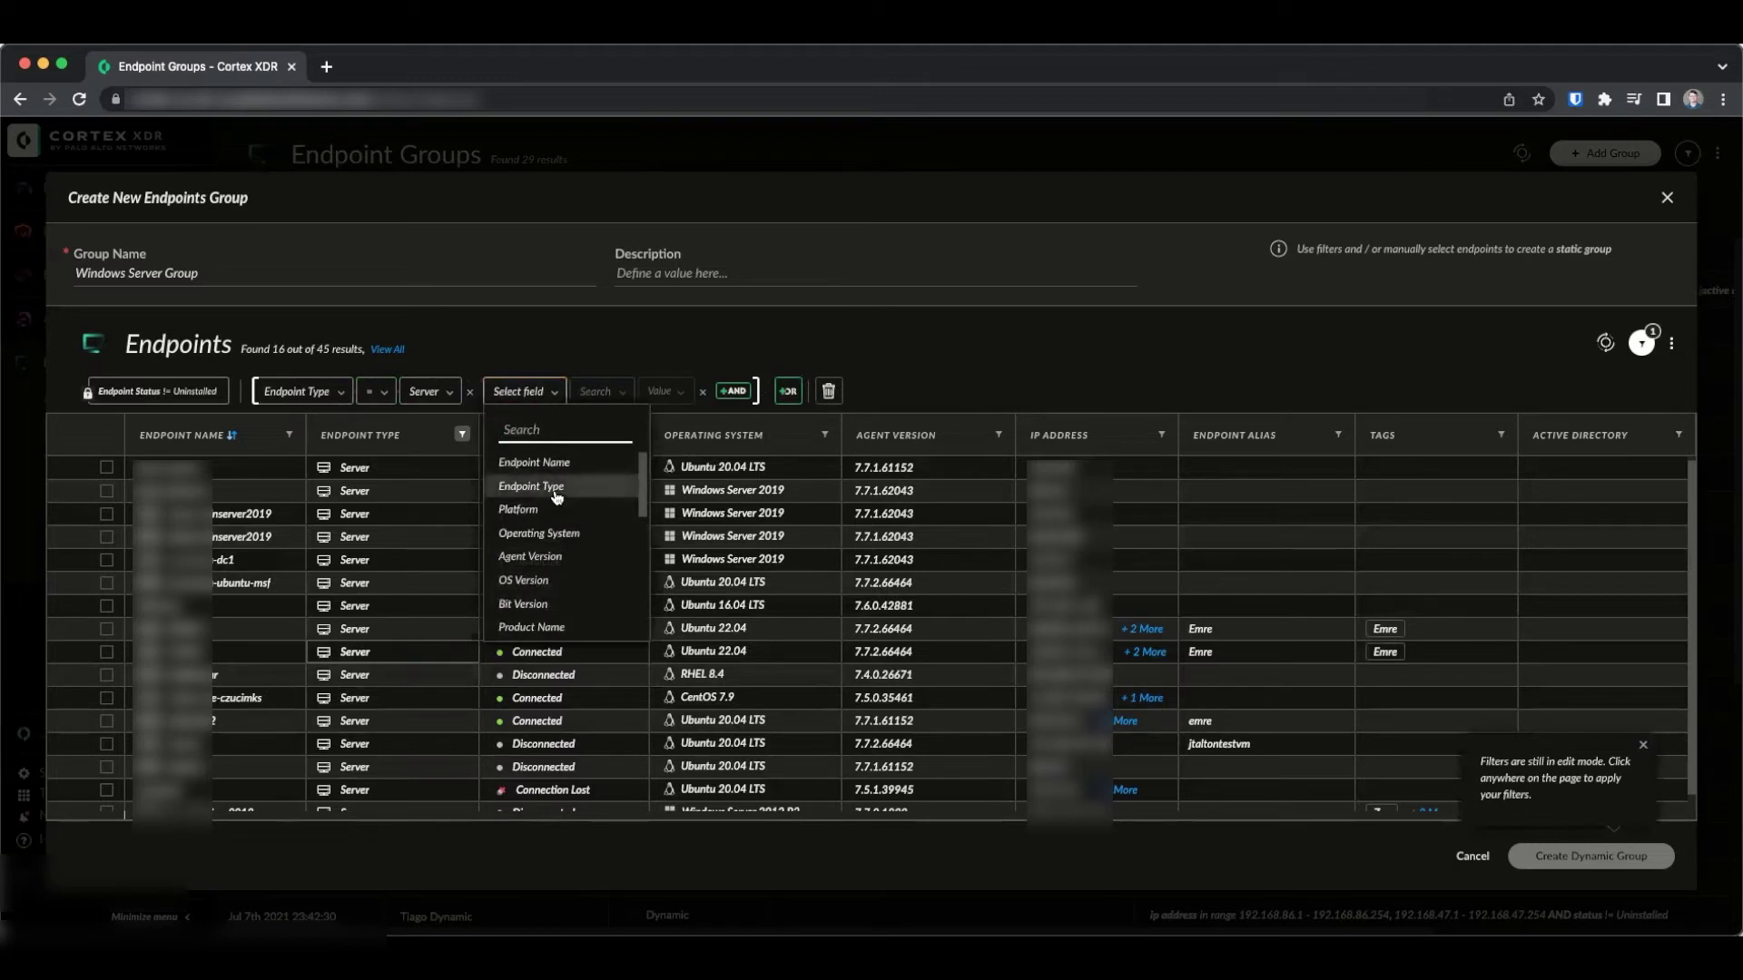
left_click(557, 535)
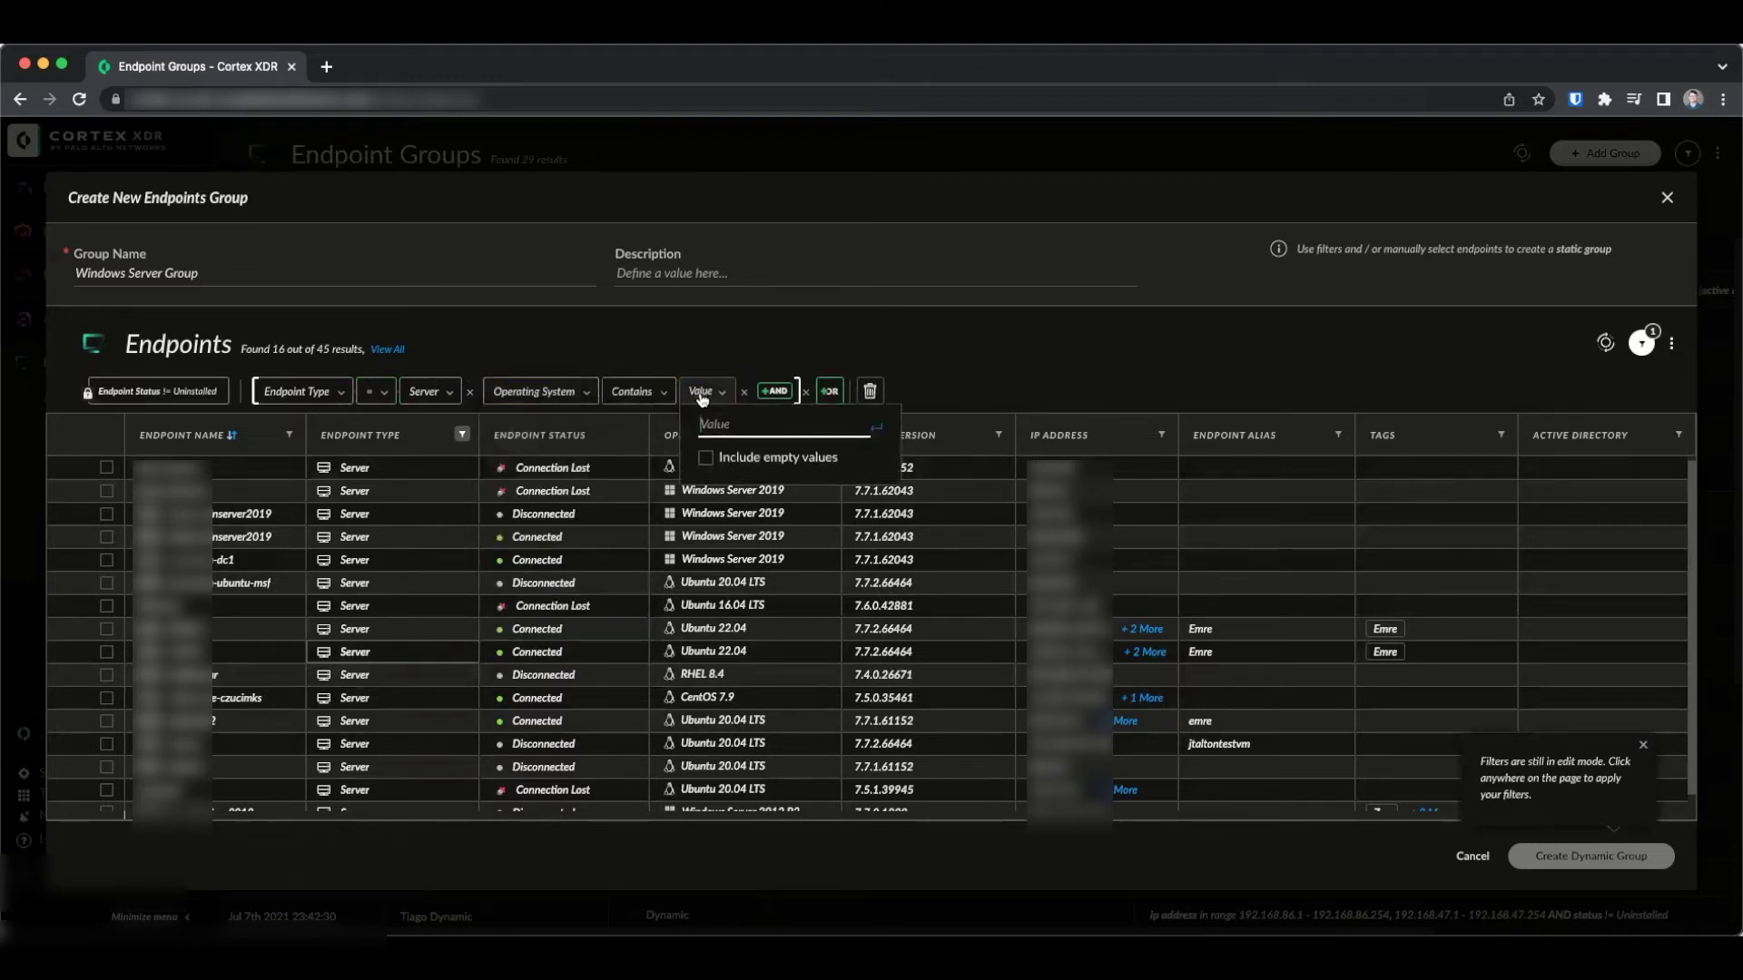
type("Windows")
key("Return")
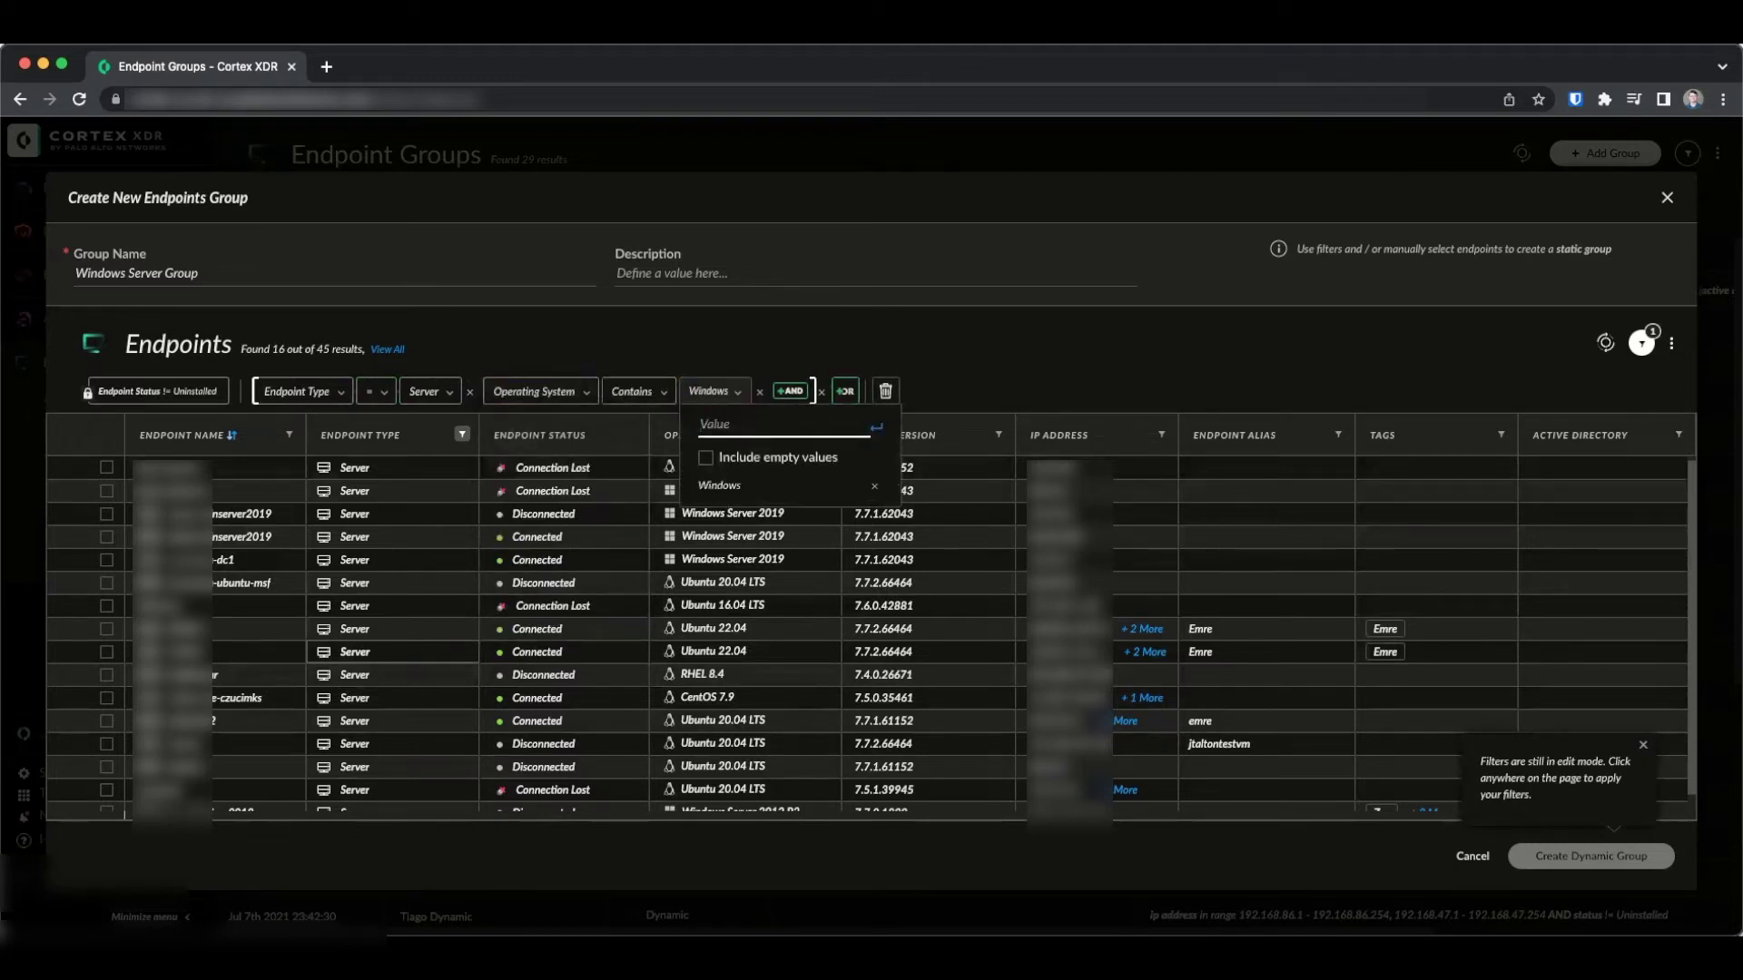
left_click(782, 345)
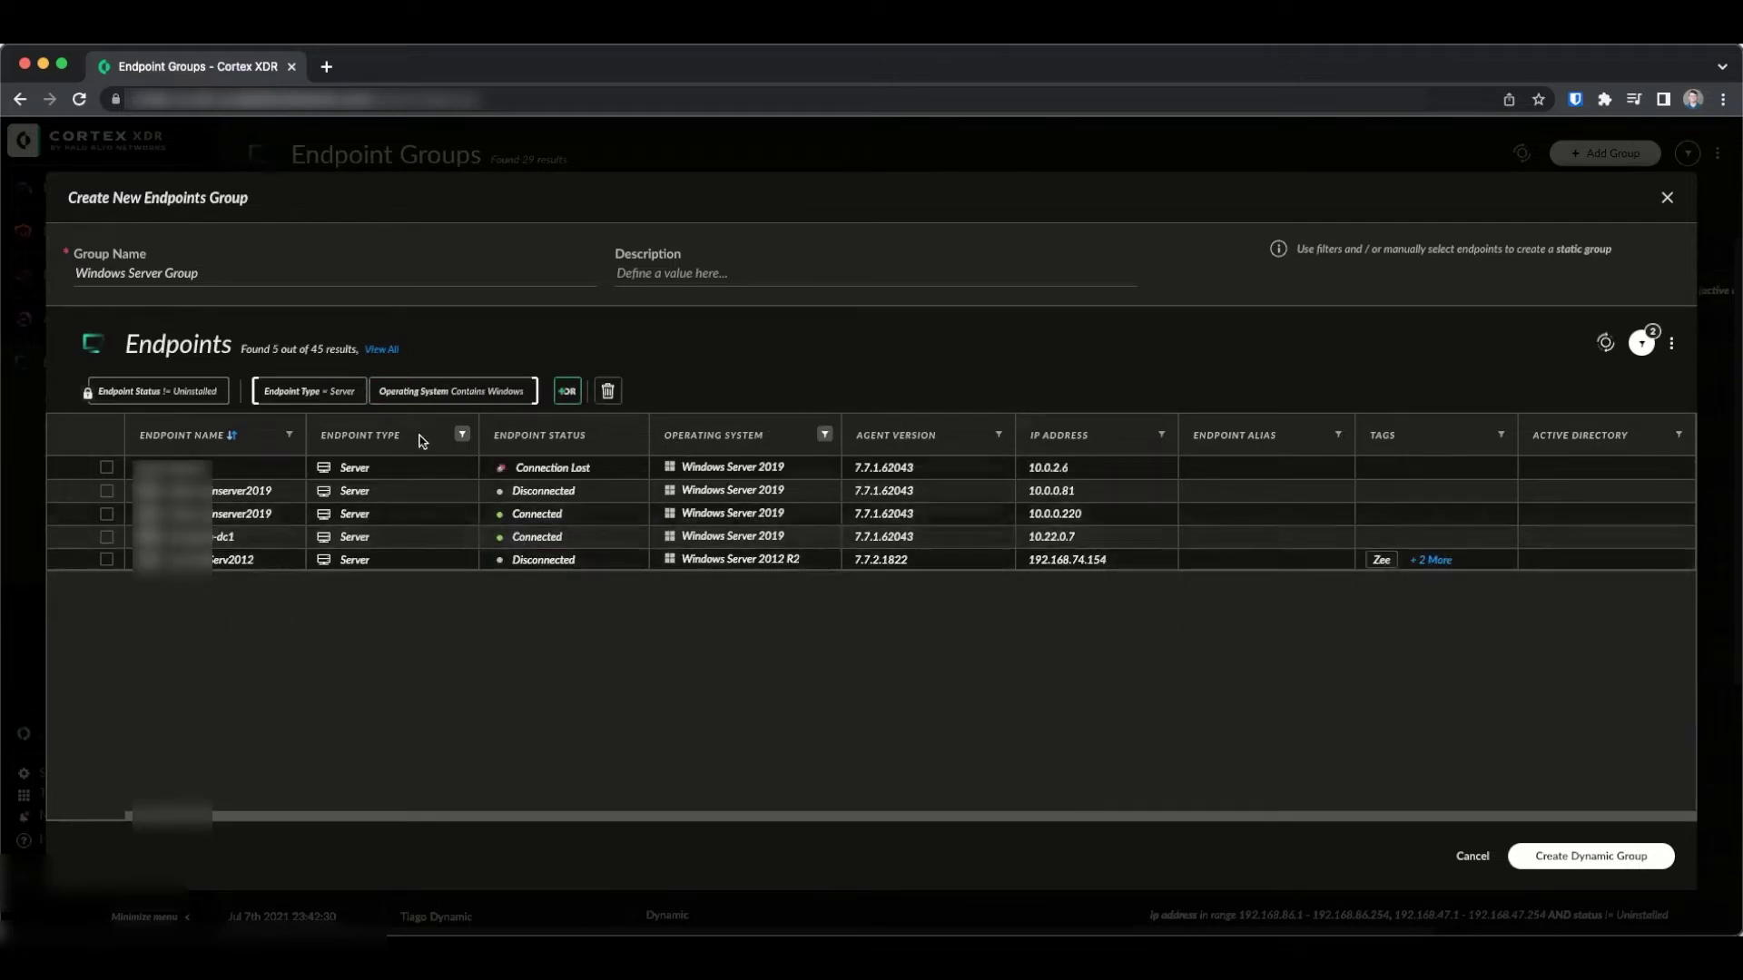
left_click(1569, 862)
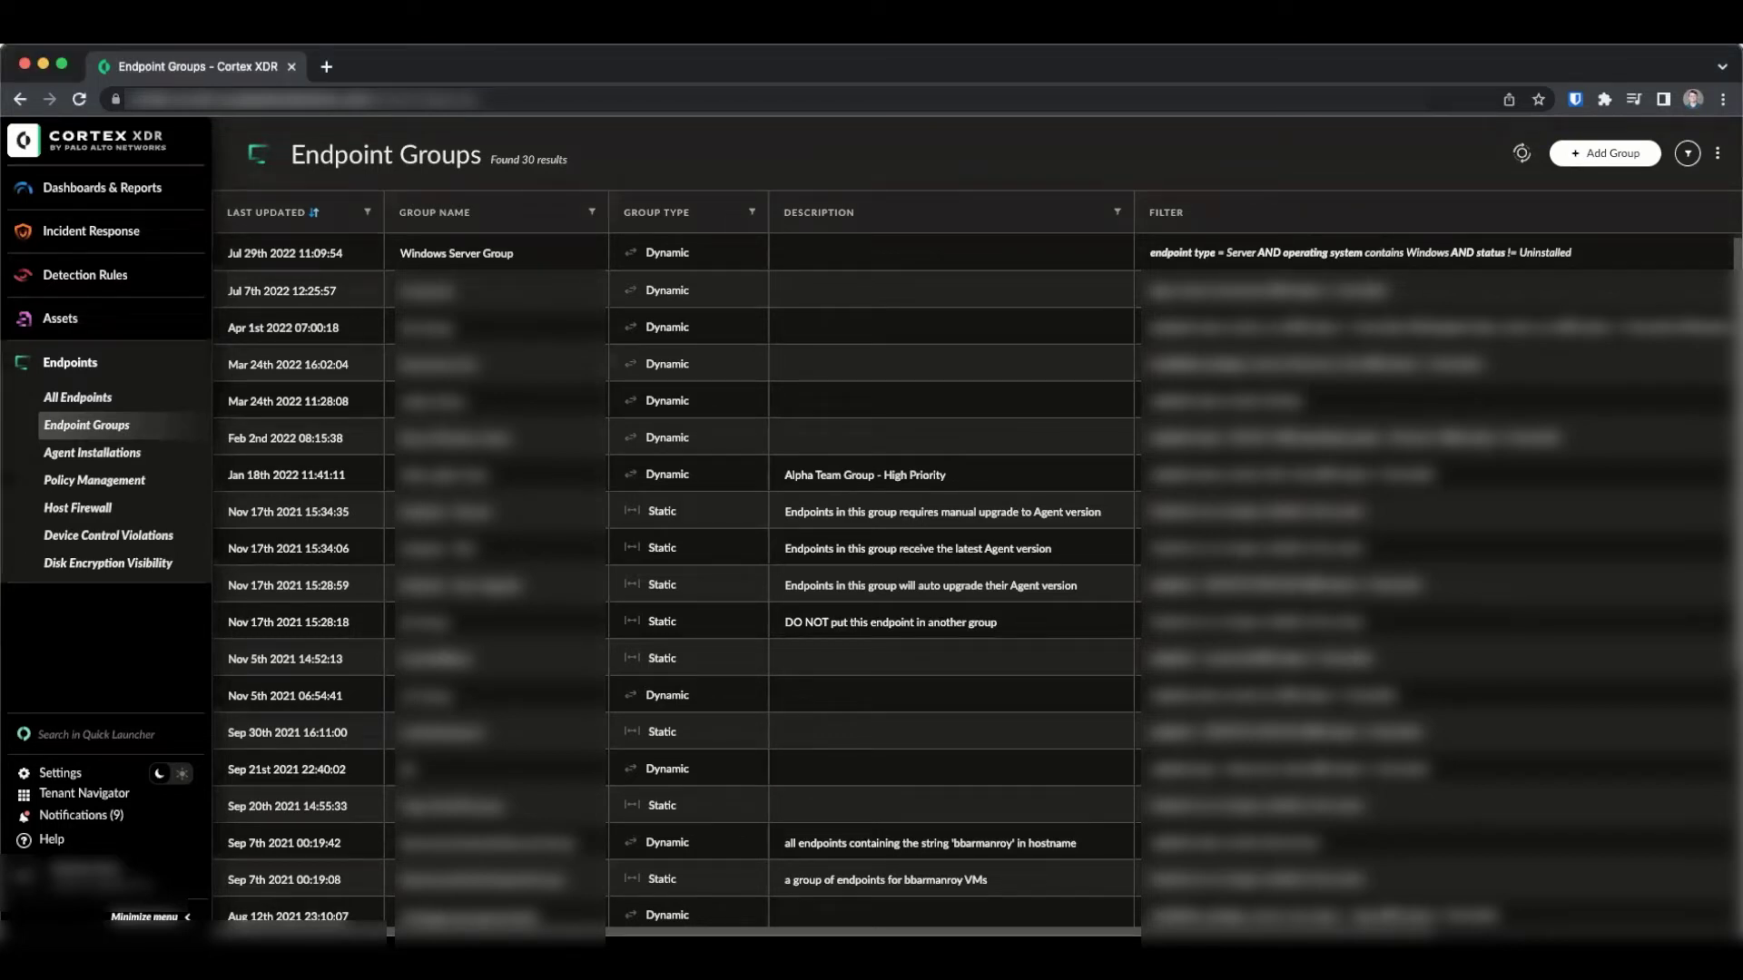
left_click(99, 485)
Start a new Windows exceptions profile from the prevention profiles list
left_click(270, 260)
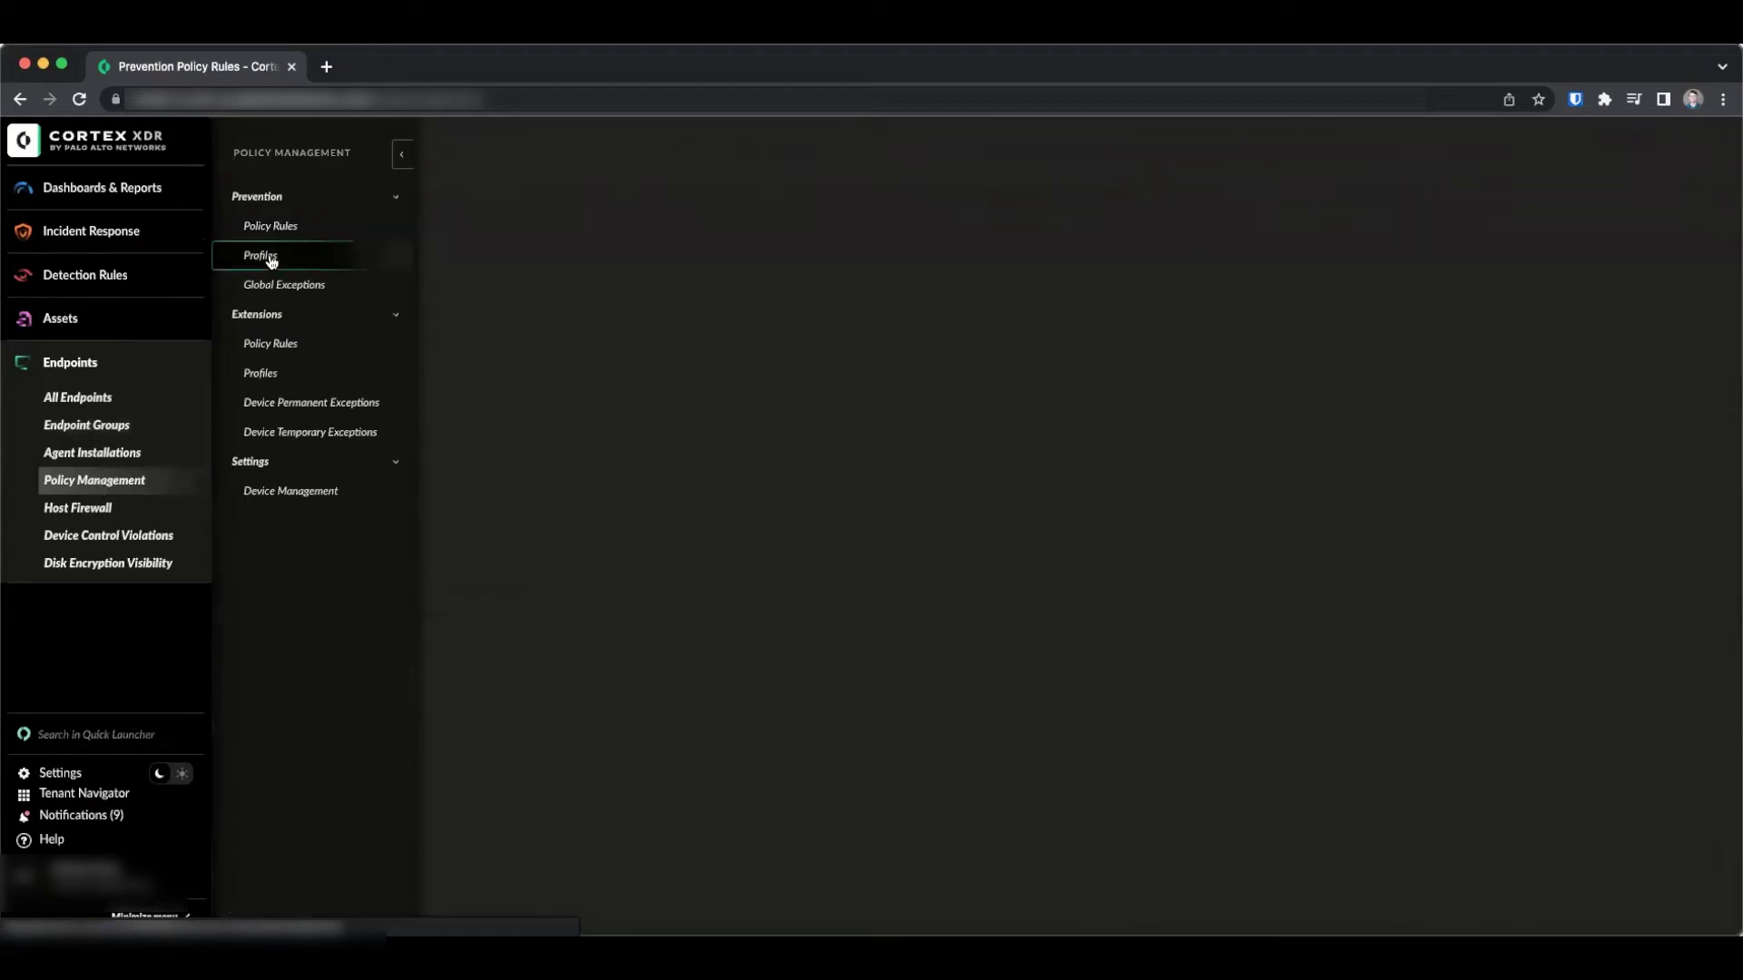
left_click(1601, 155)
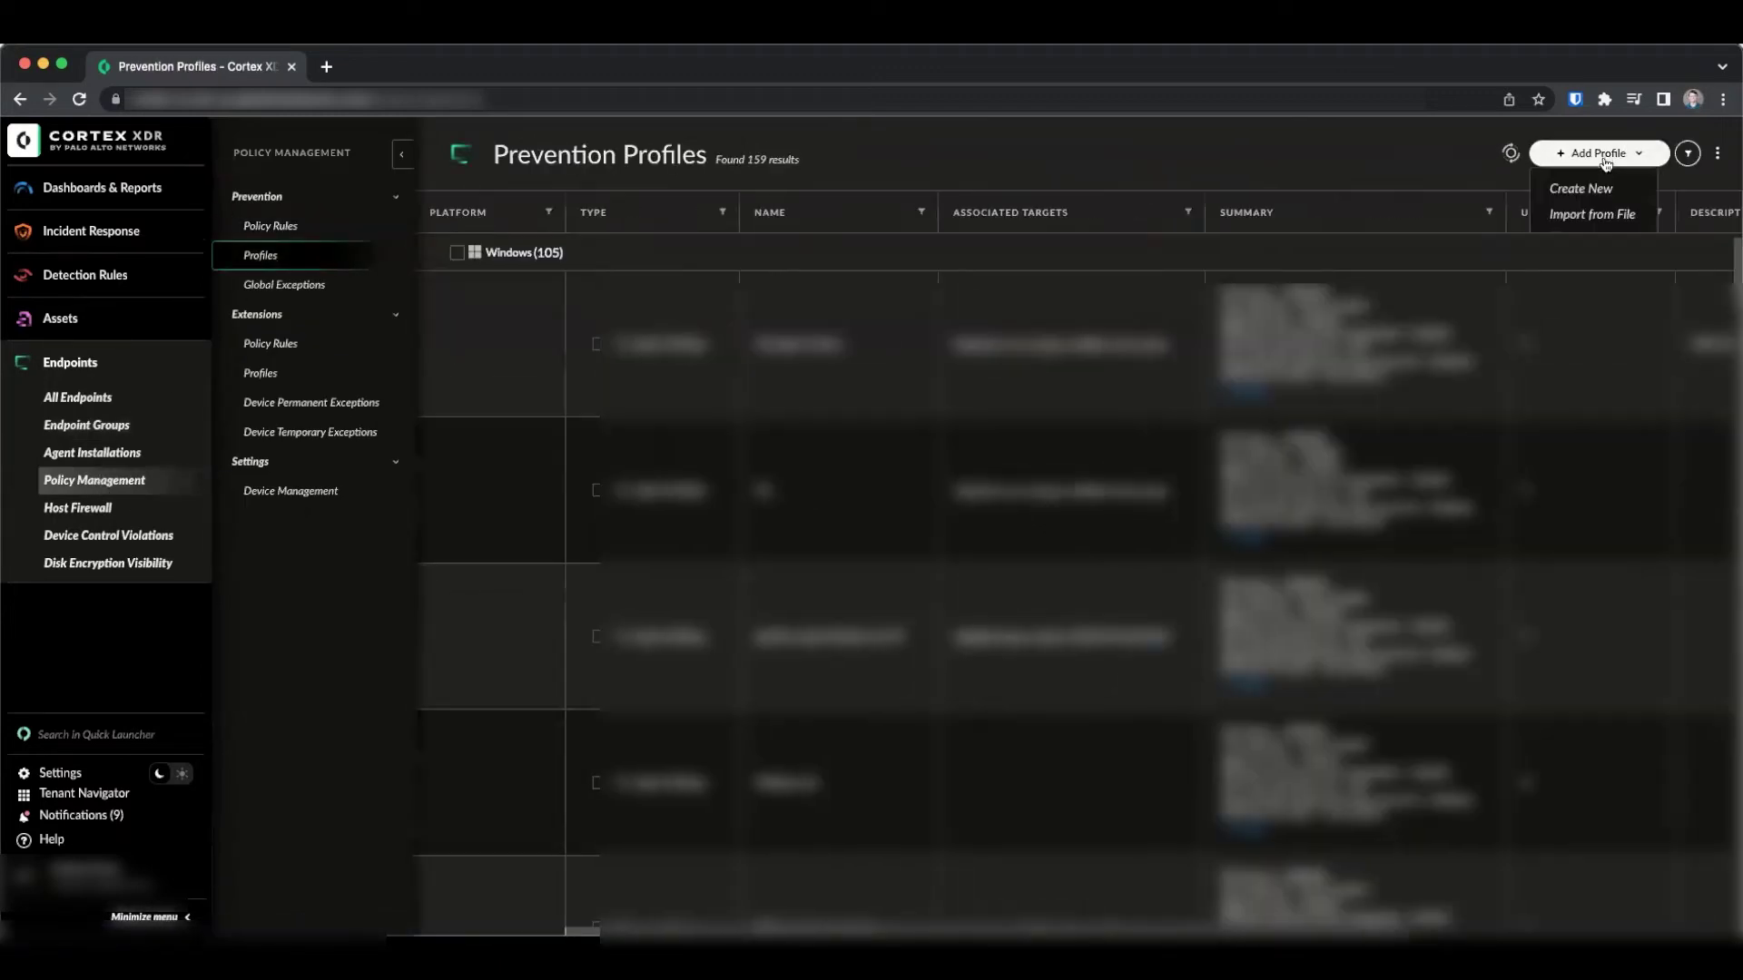
left_click(1566, 183)
left_click(742, 330)
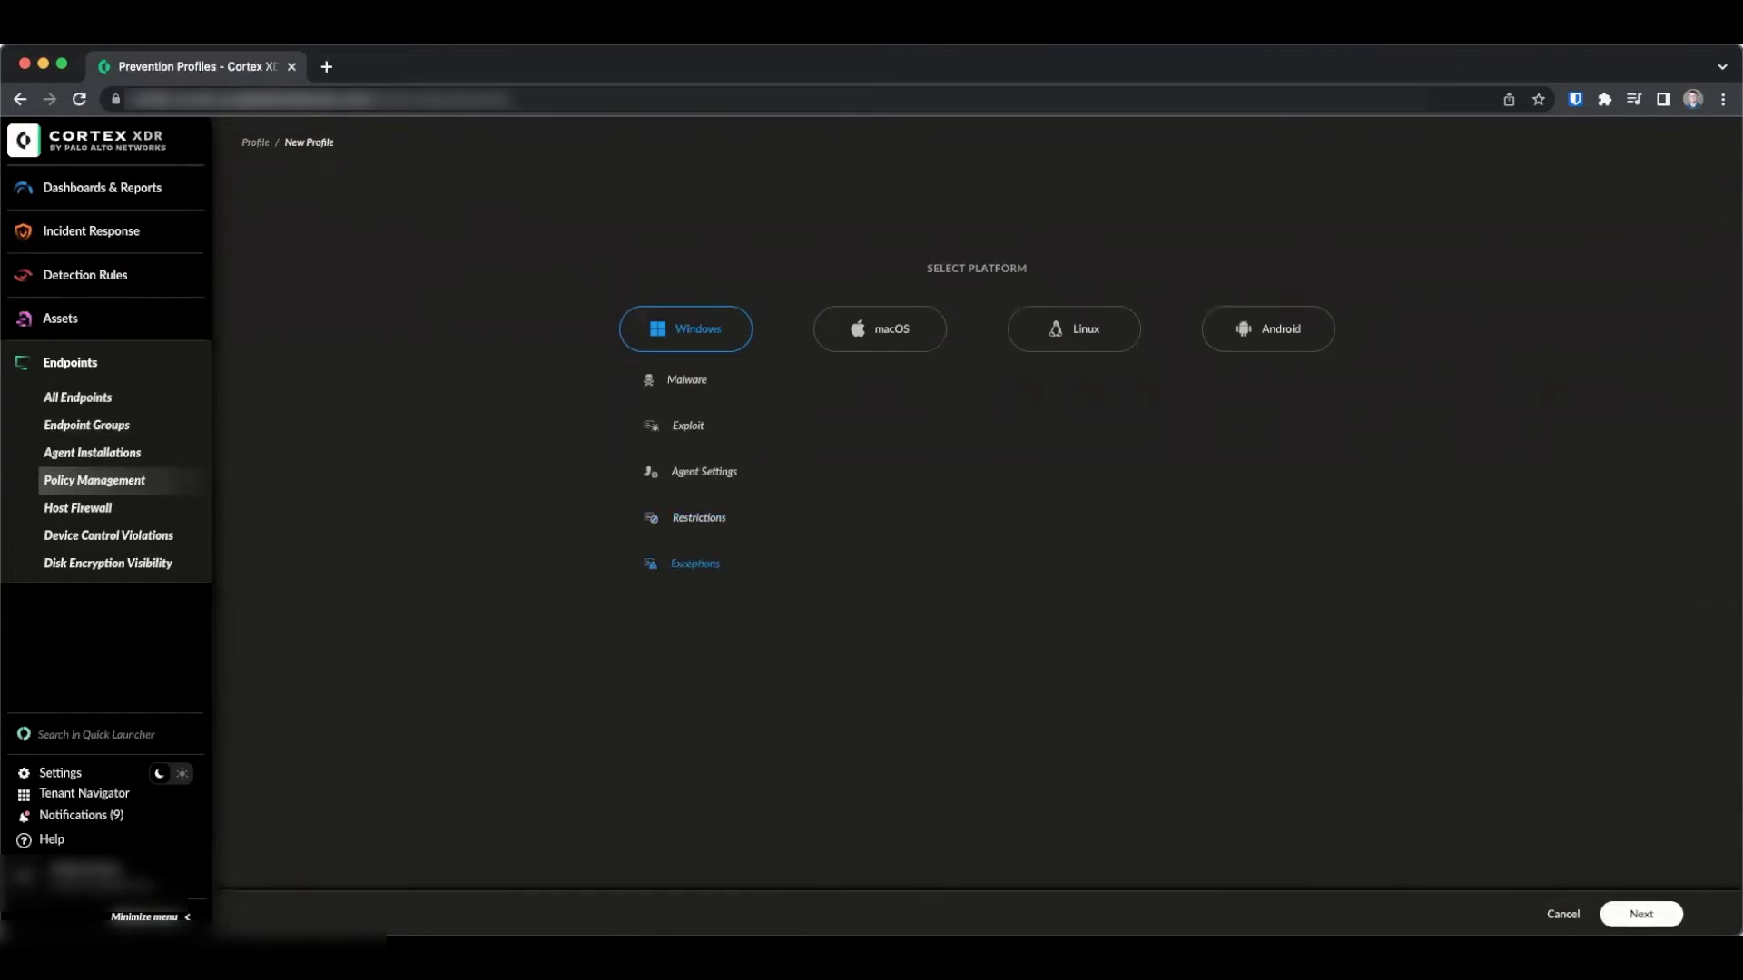
left_click(1617, 914)
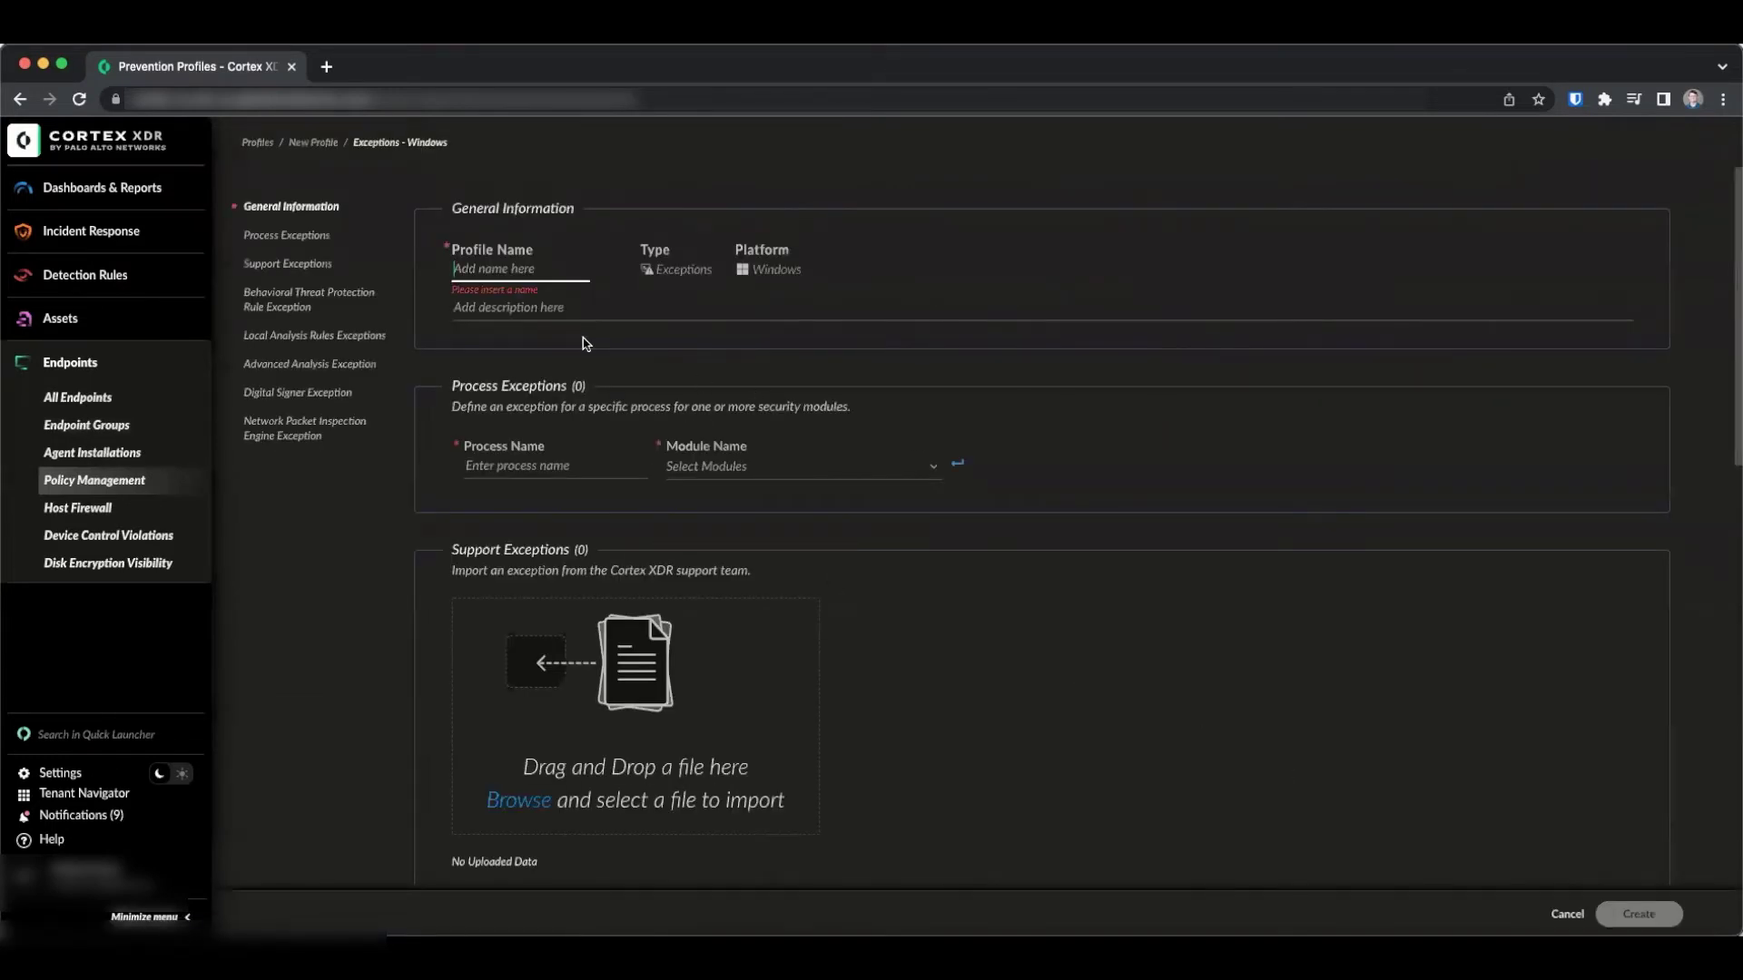
type("Allow Java")
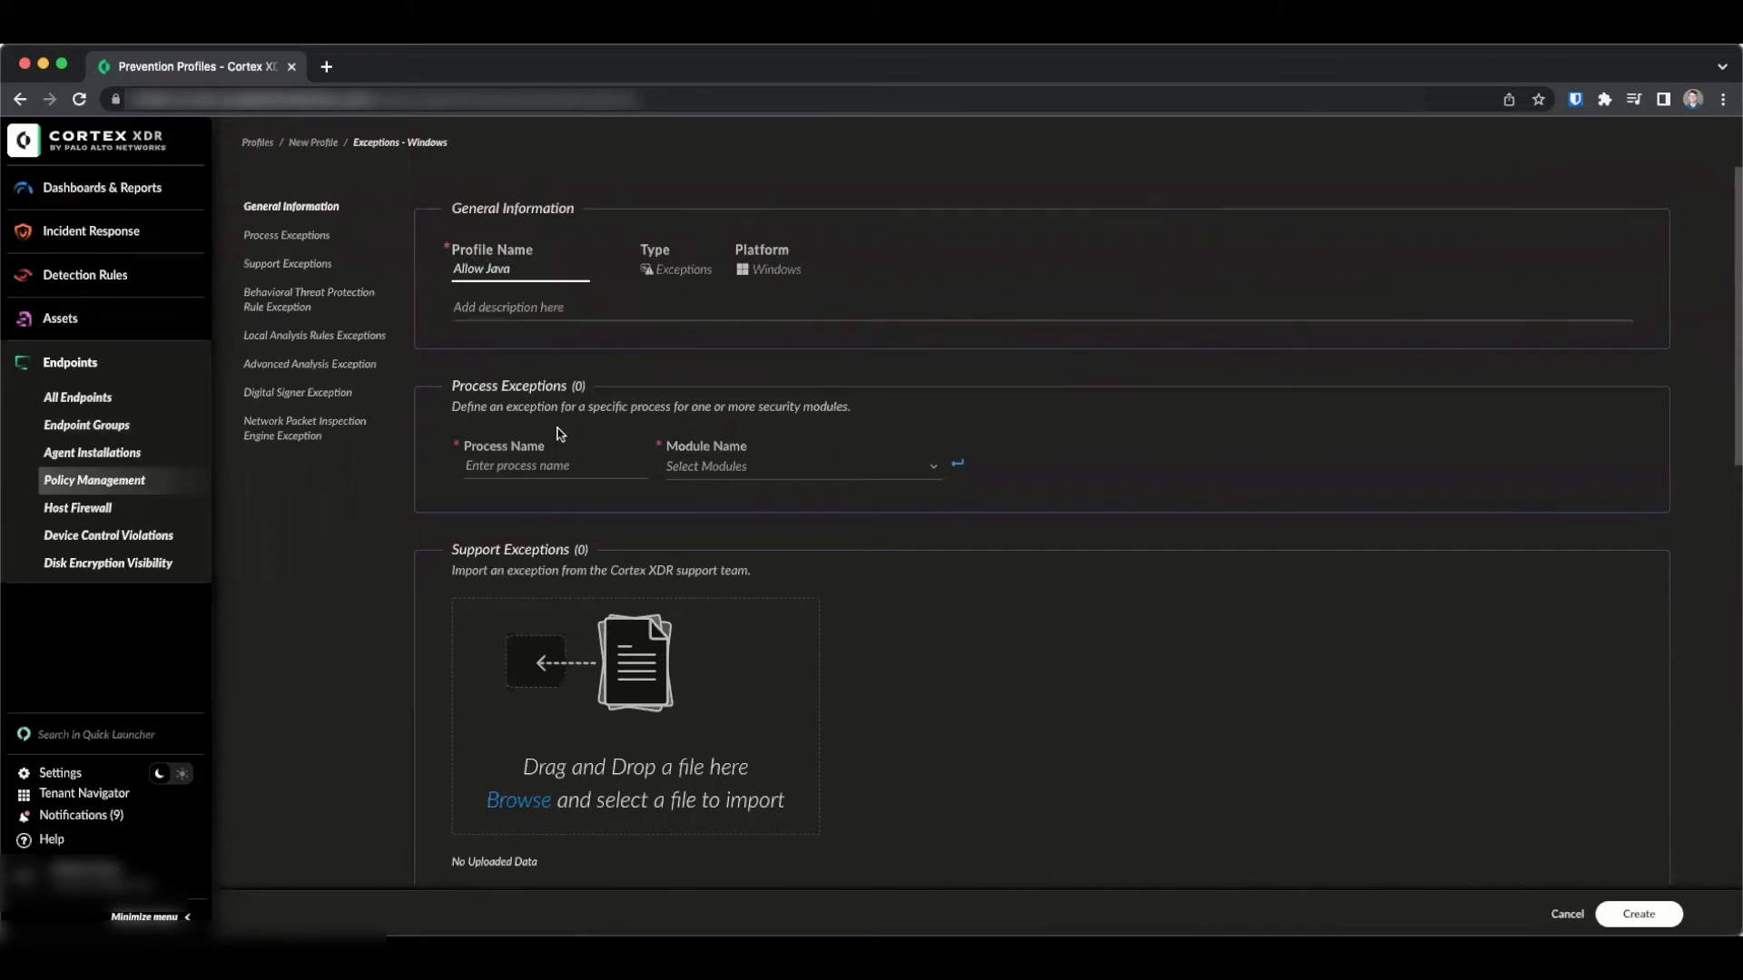
Name it 'Allow Java', exempt java.exe from the DEP module, and create the profile
left_click(561, 463)
type("ja")
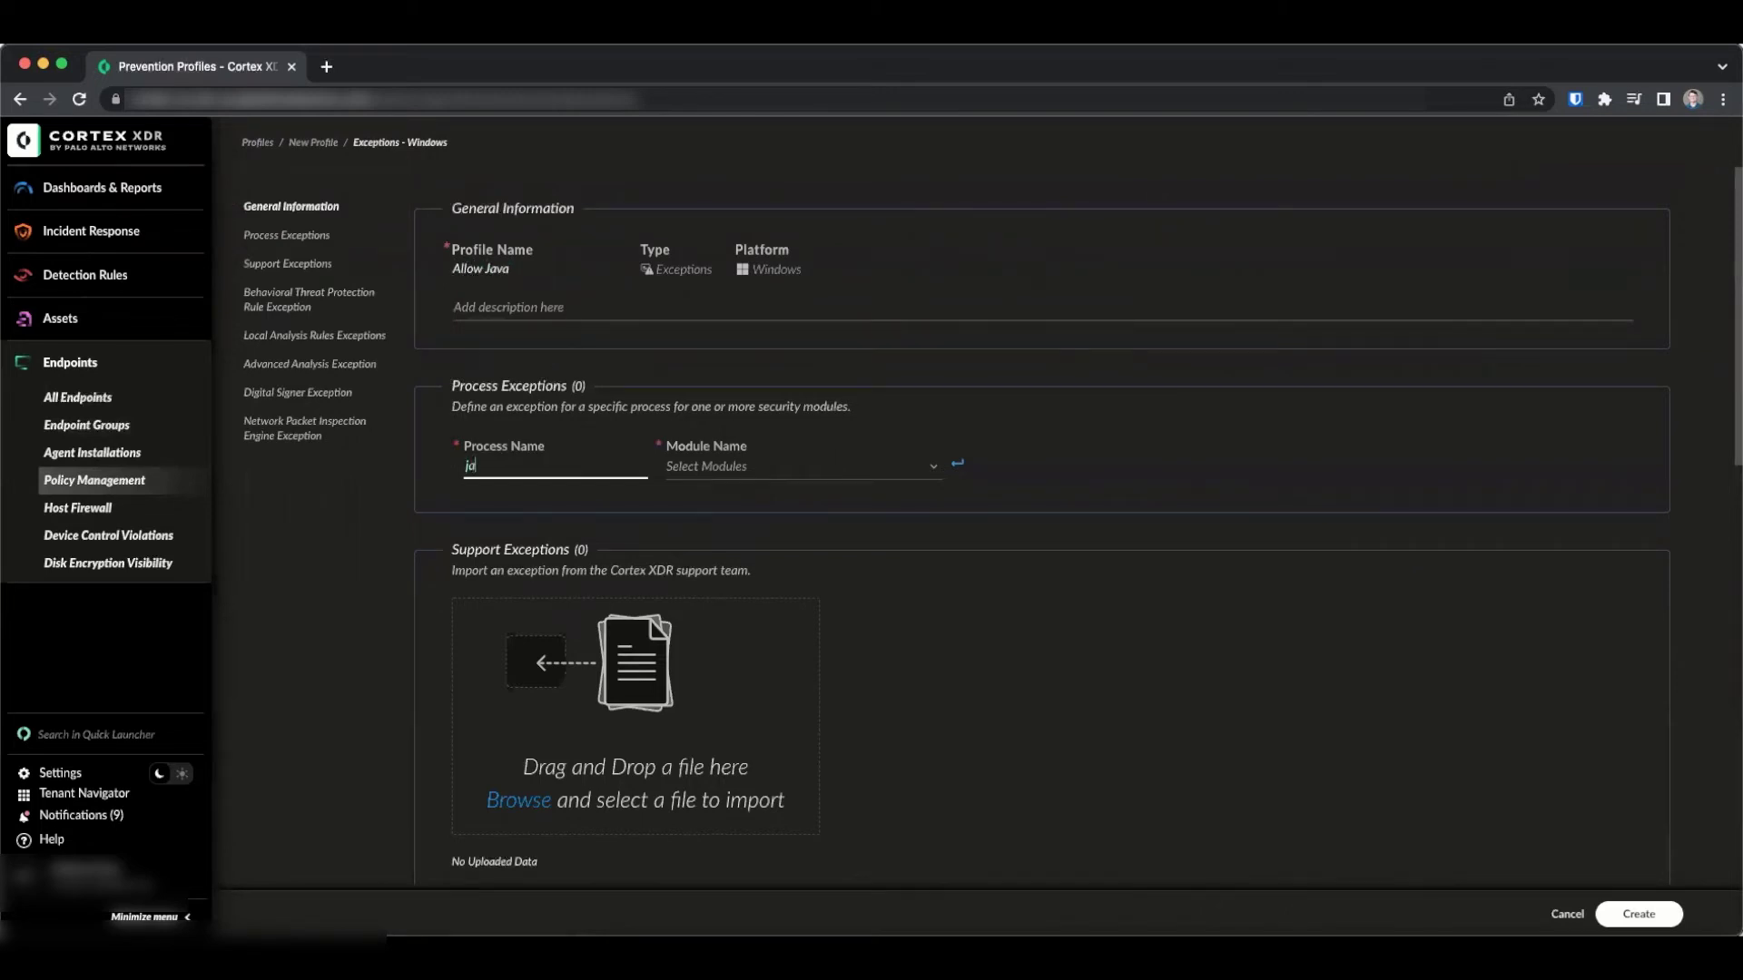
type("va.exe")
left_click(702, 466)
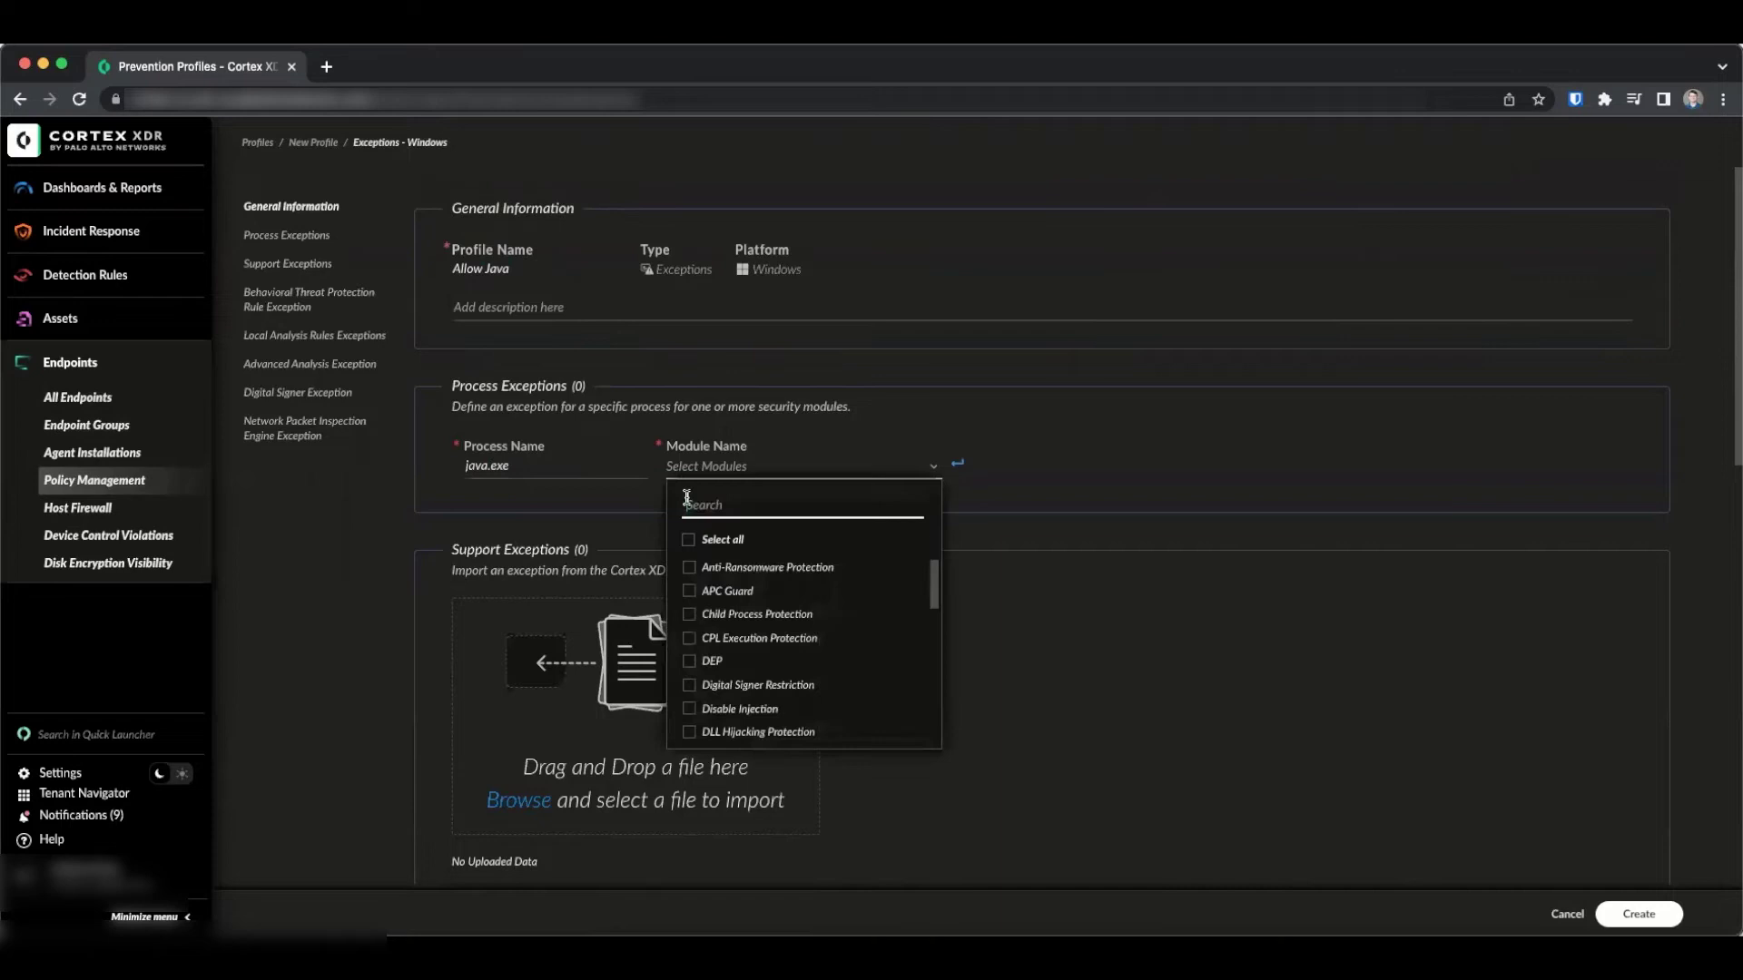
left_click(727, 662)
left_click(1159, 716)
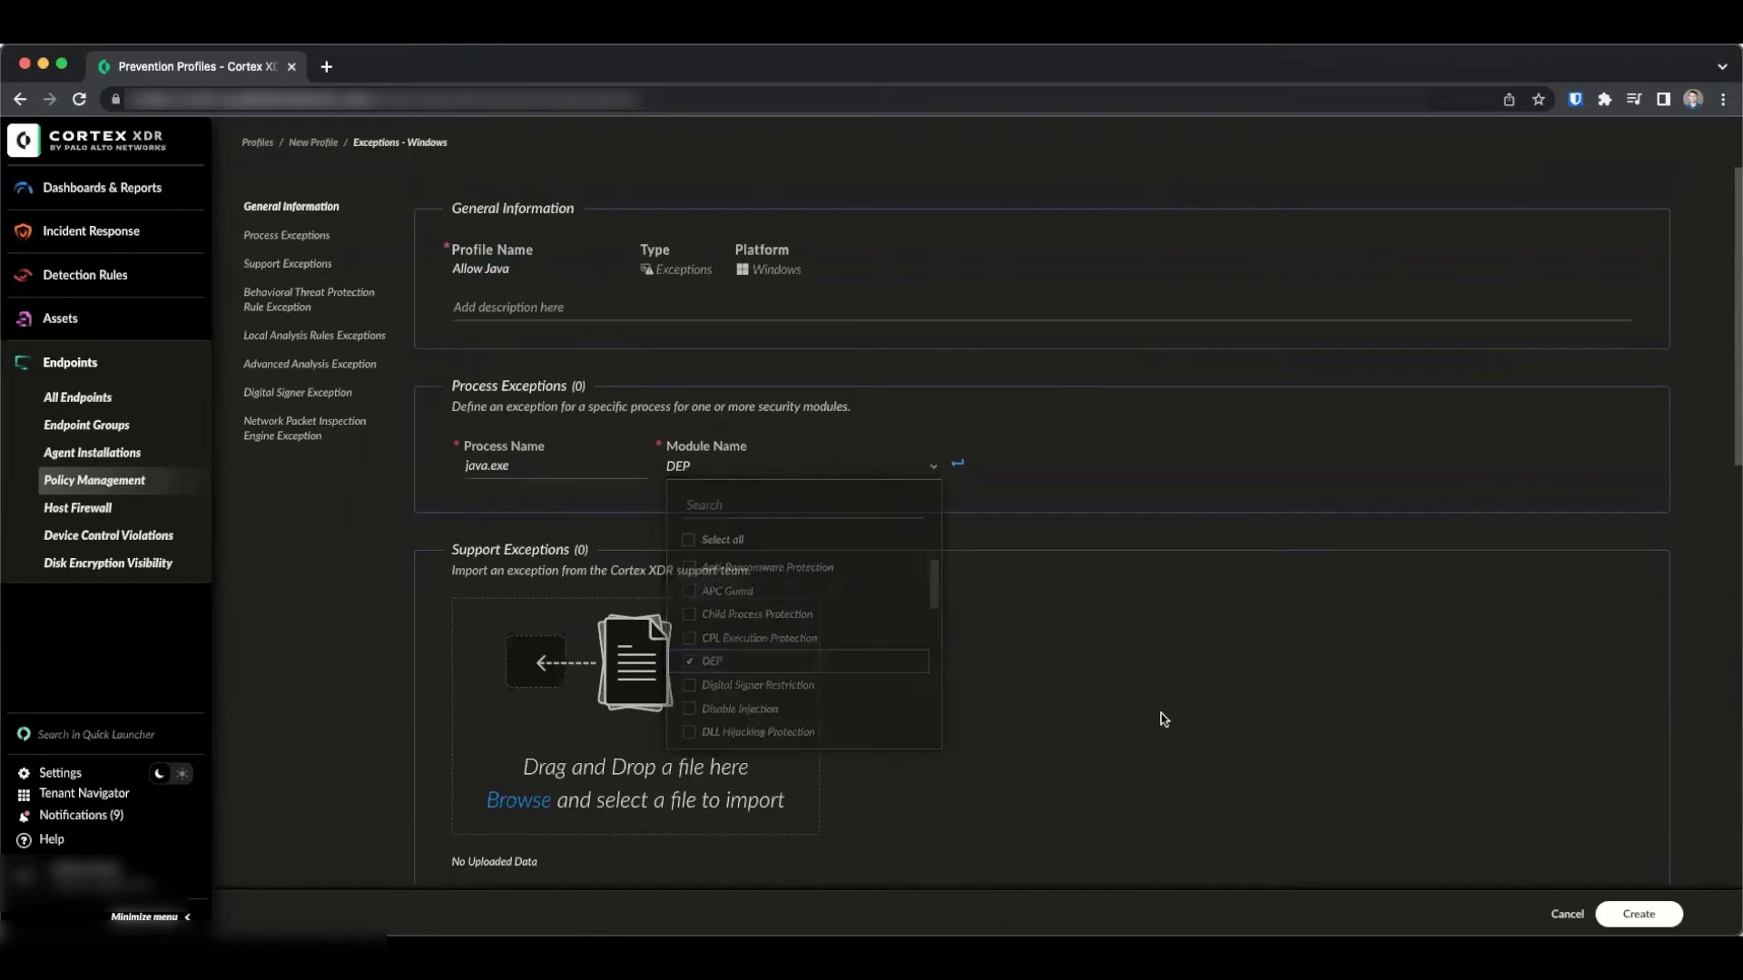
left_click(1627, 913)
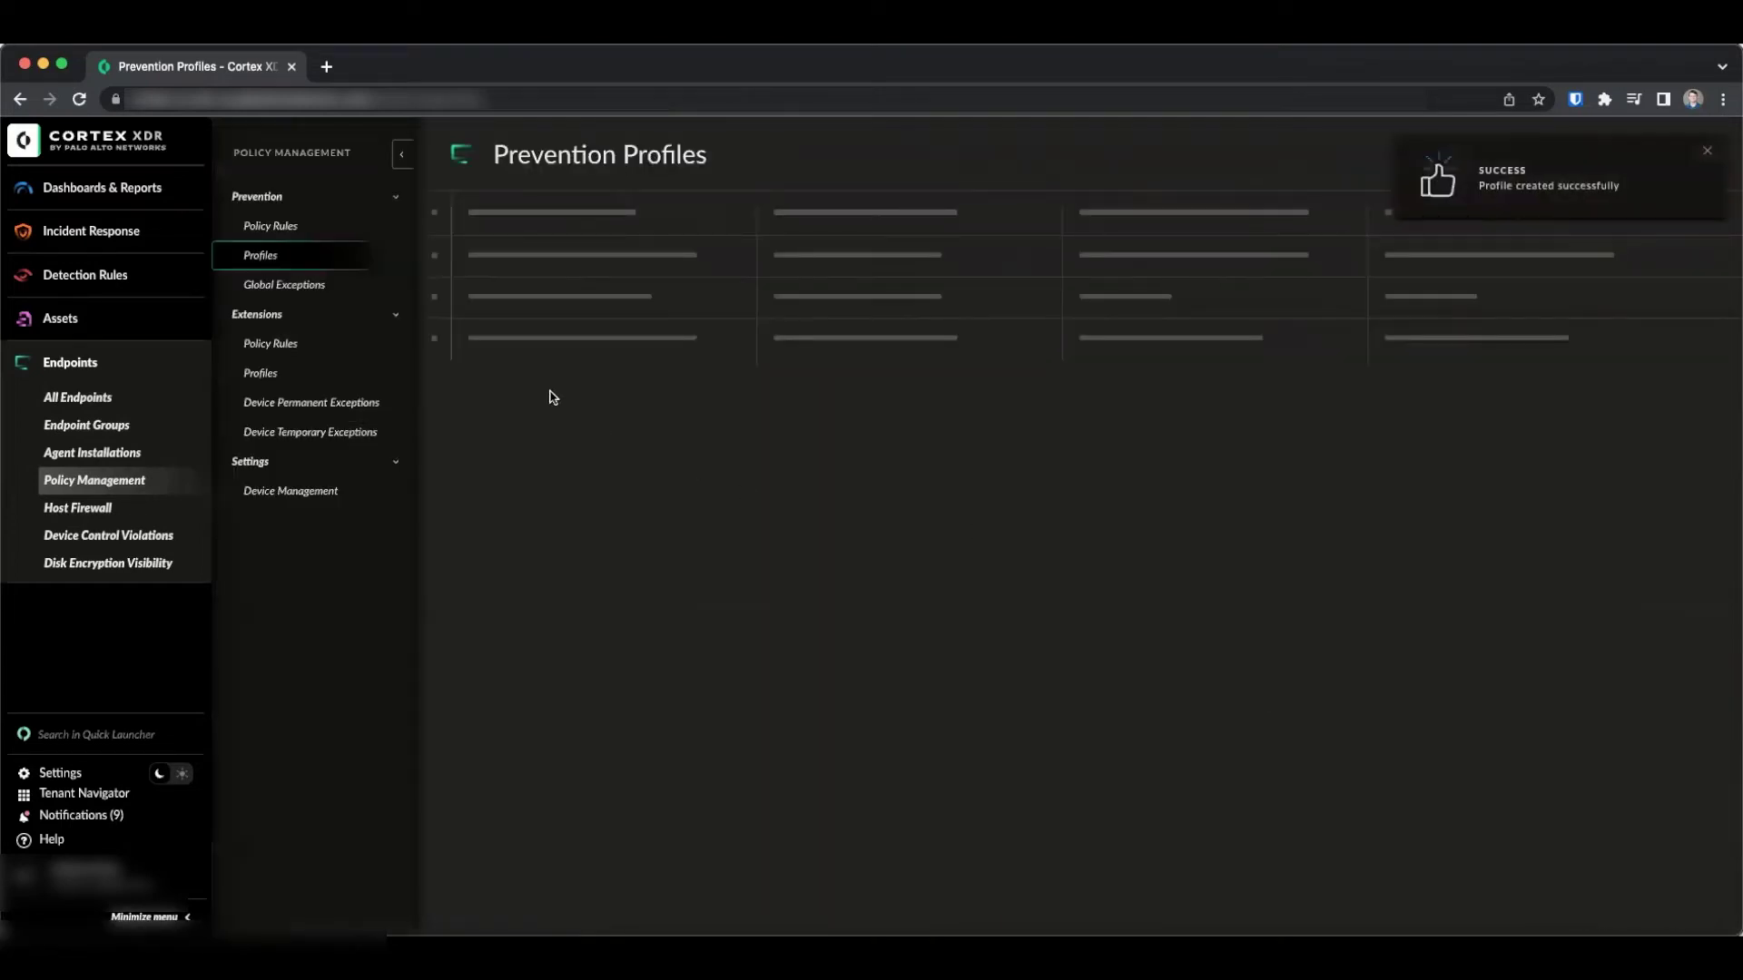
Start a new prevention policy and name it 'Allow Java Servers'
left_click(286, 227)
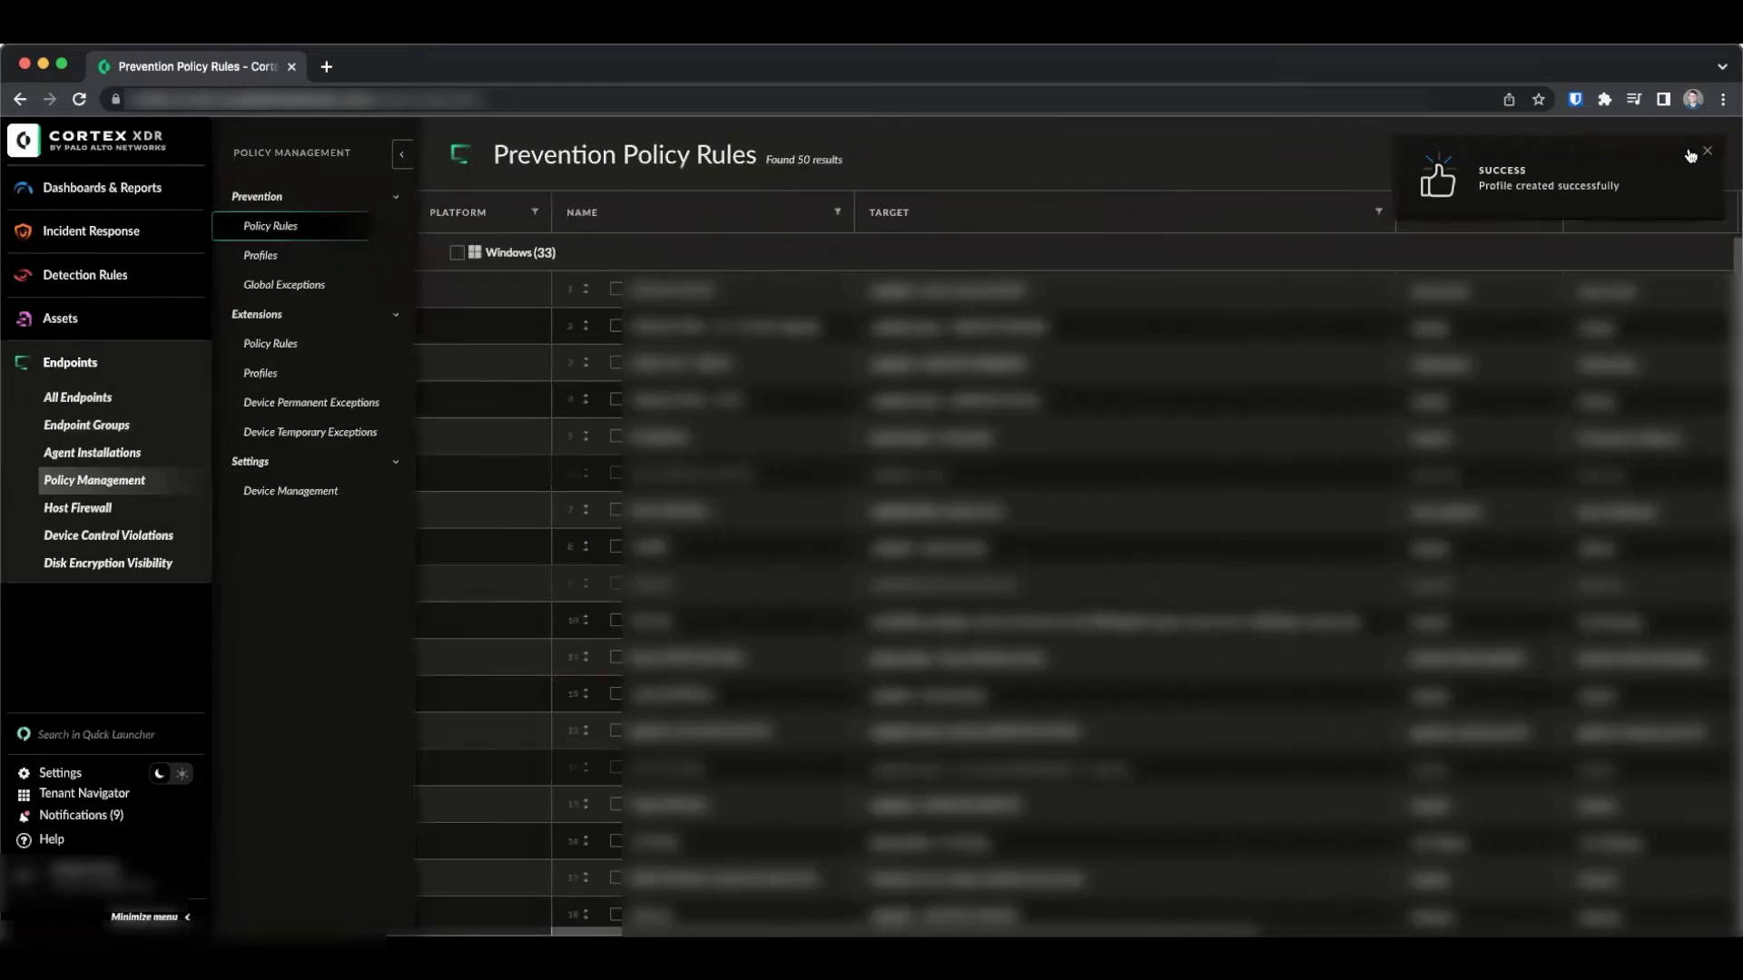
left_click(1653, 154)
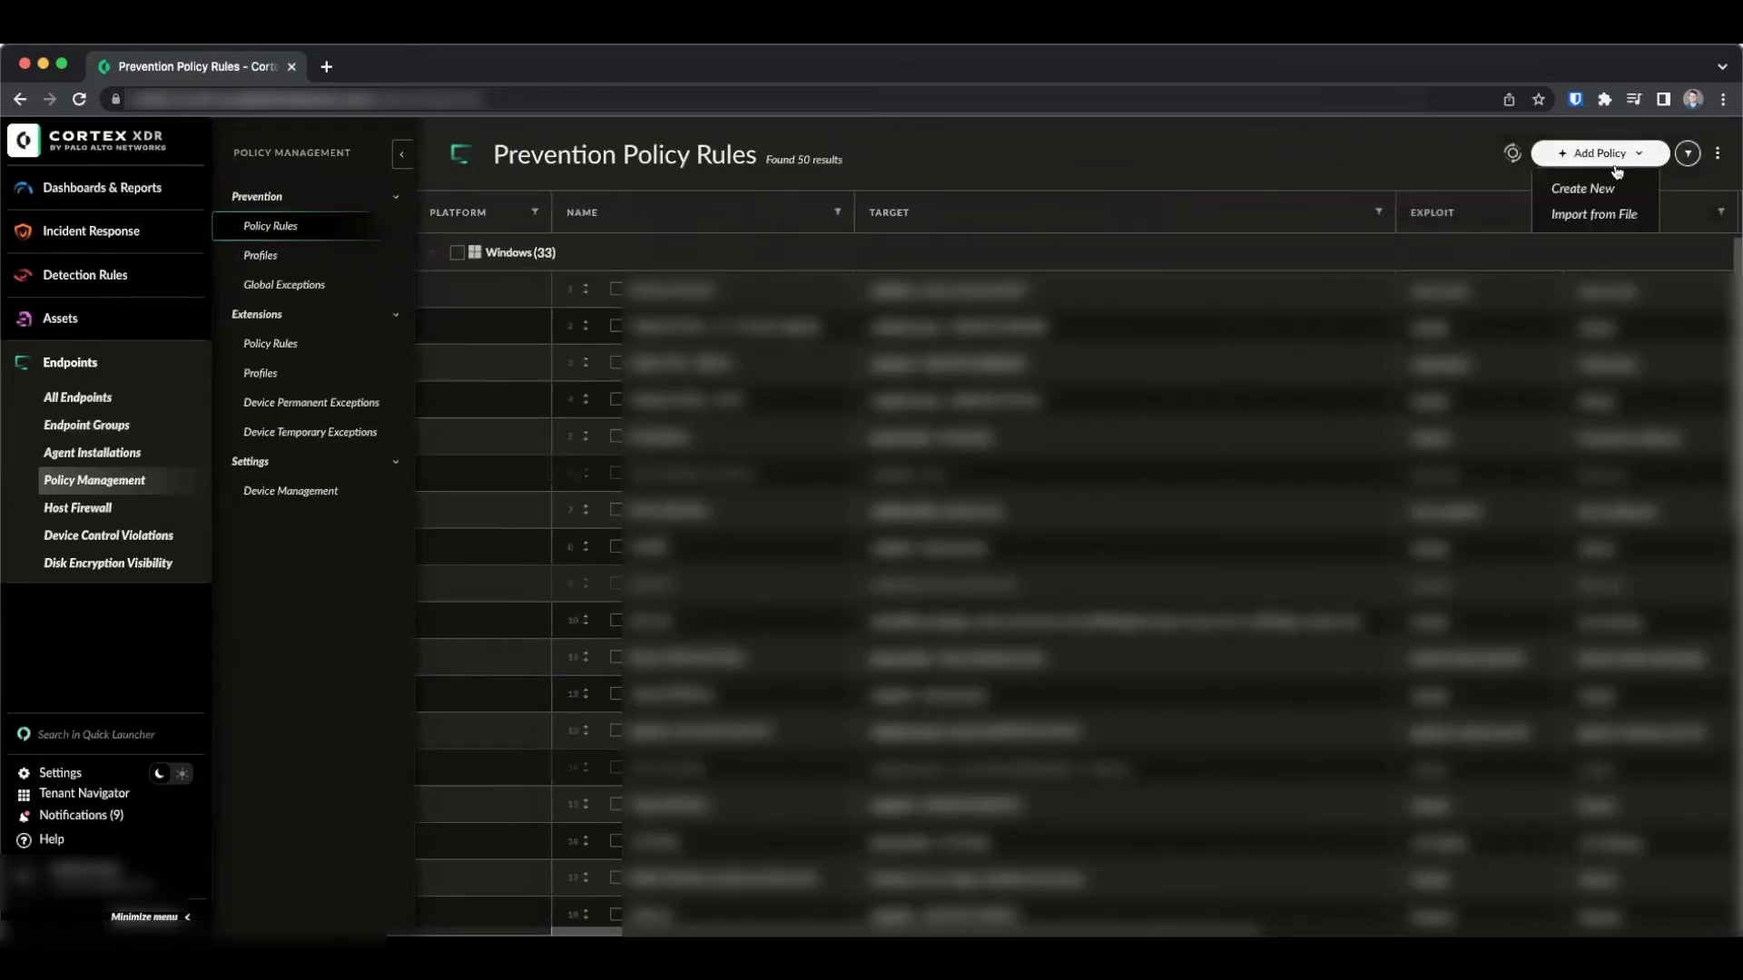
left_click(1592, 186)
left_click(639, 341)
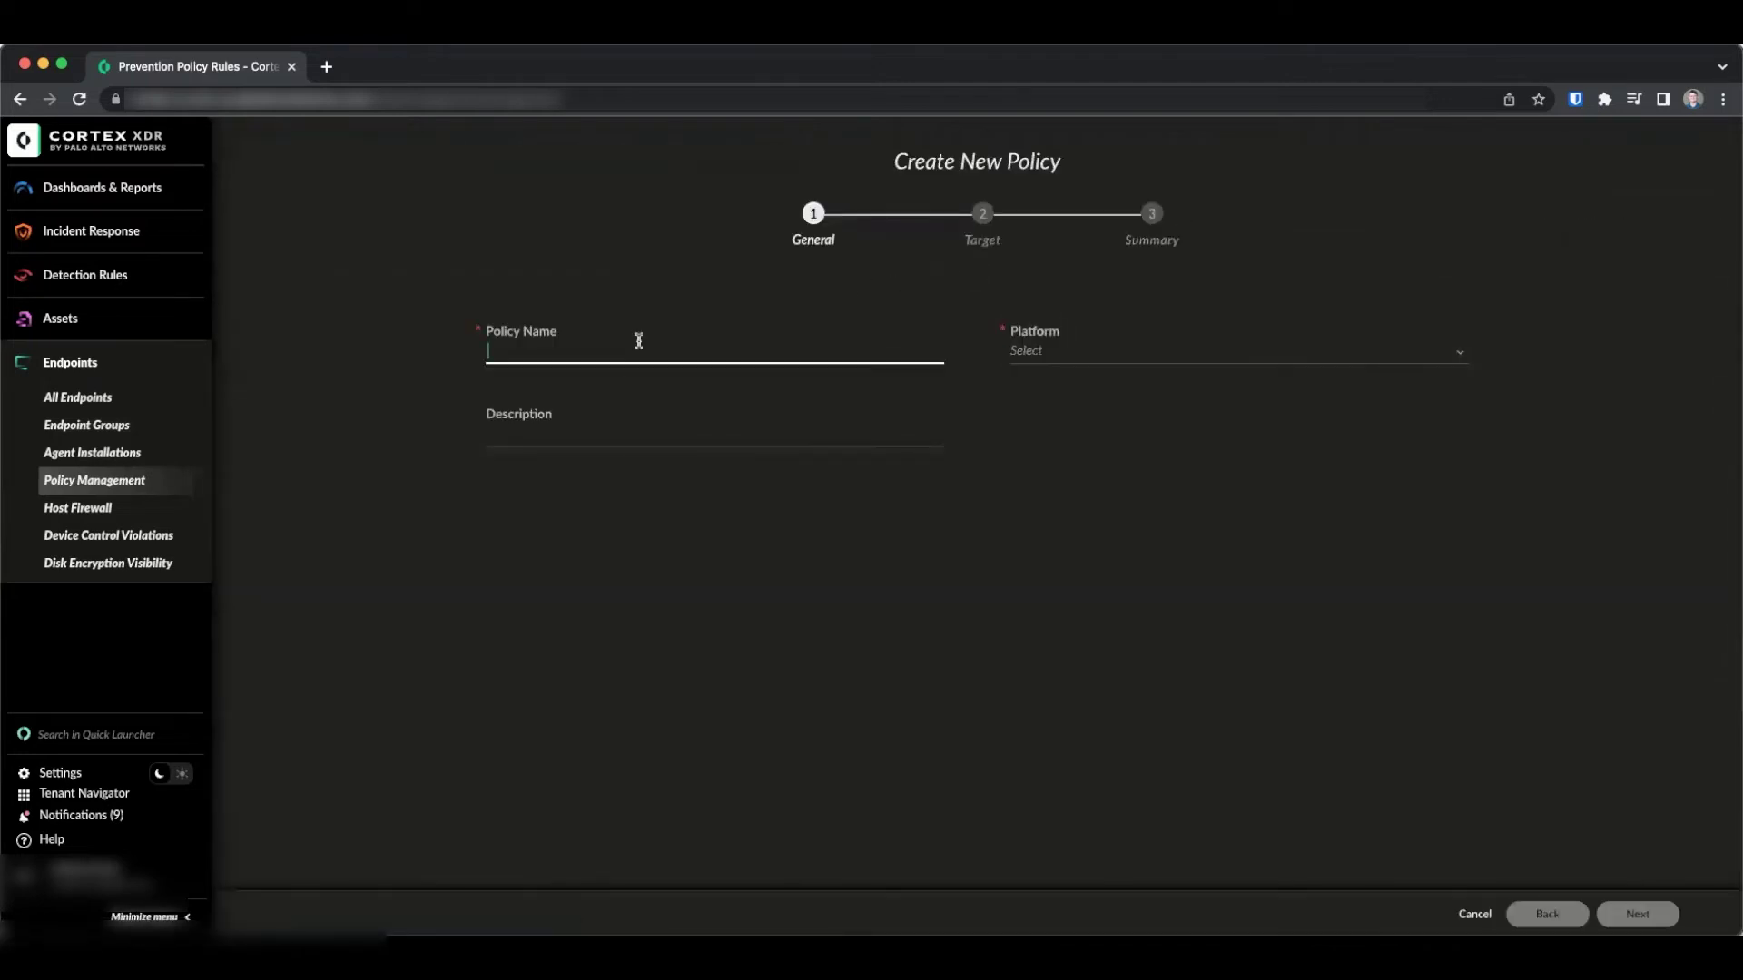
type("Allow Ja")
type("va Ser")
type("vers")
Set the platform to Windows, apply the Allow Java exceptions profile, and continue to targeting
left_click(1129, 355)
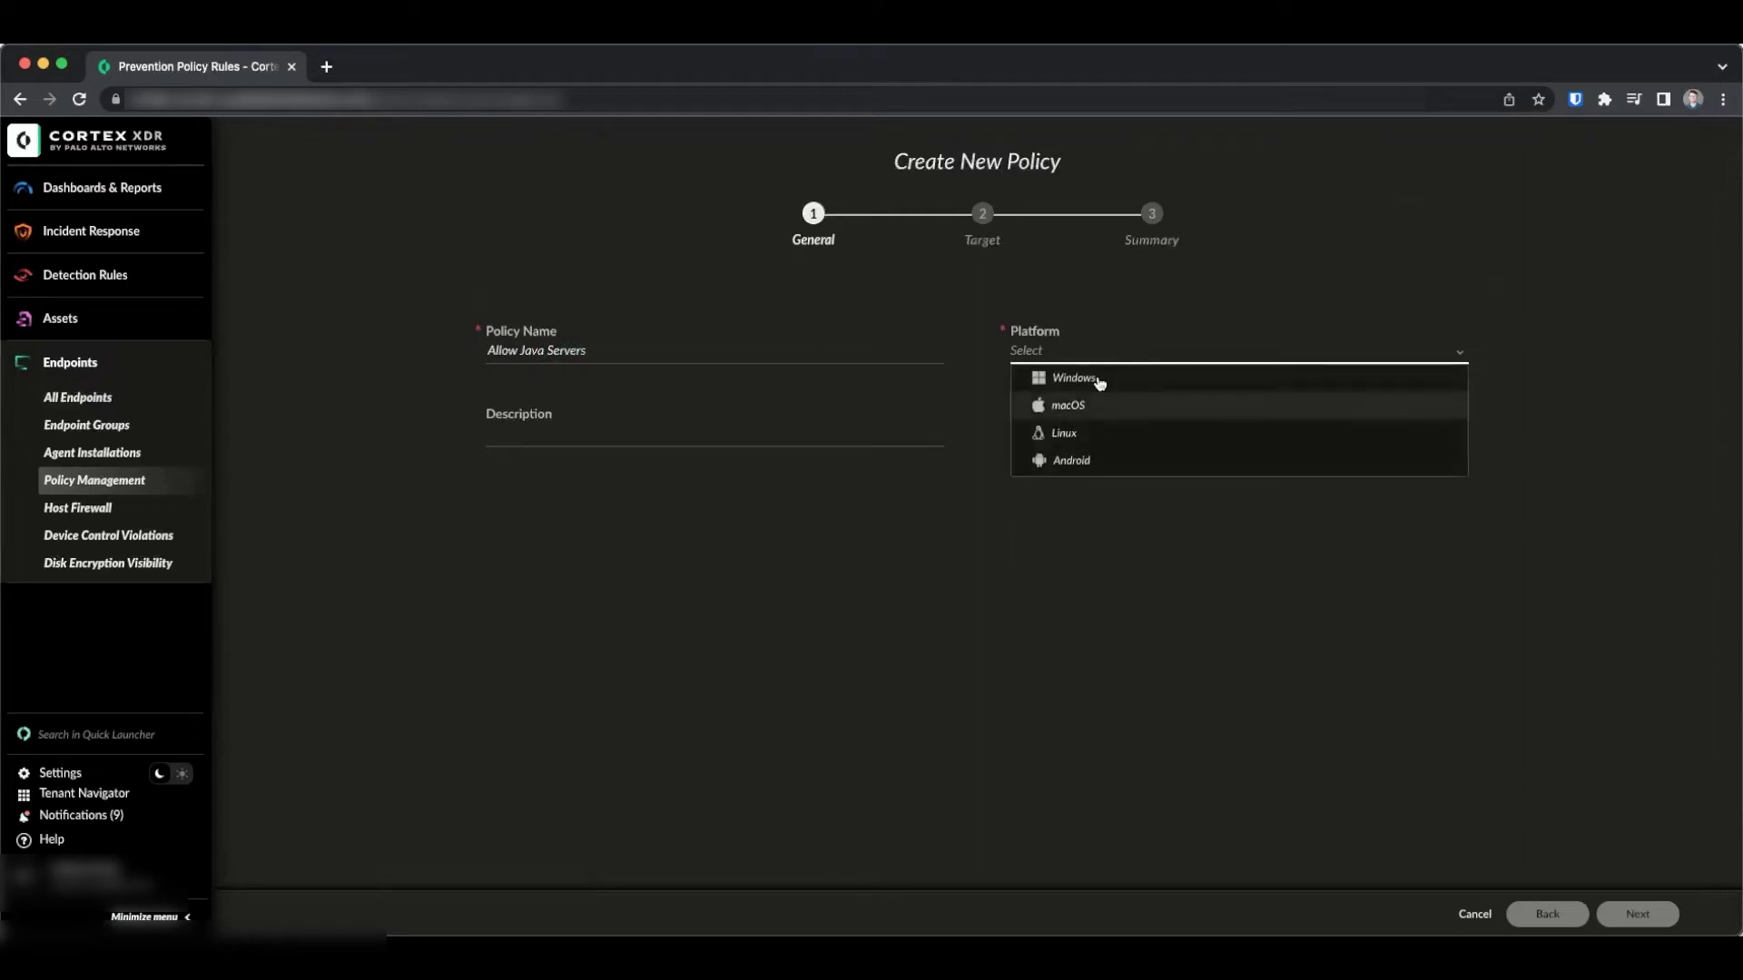
left_click(1098, 377)
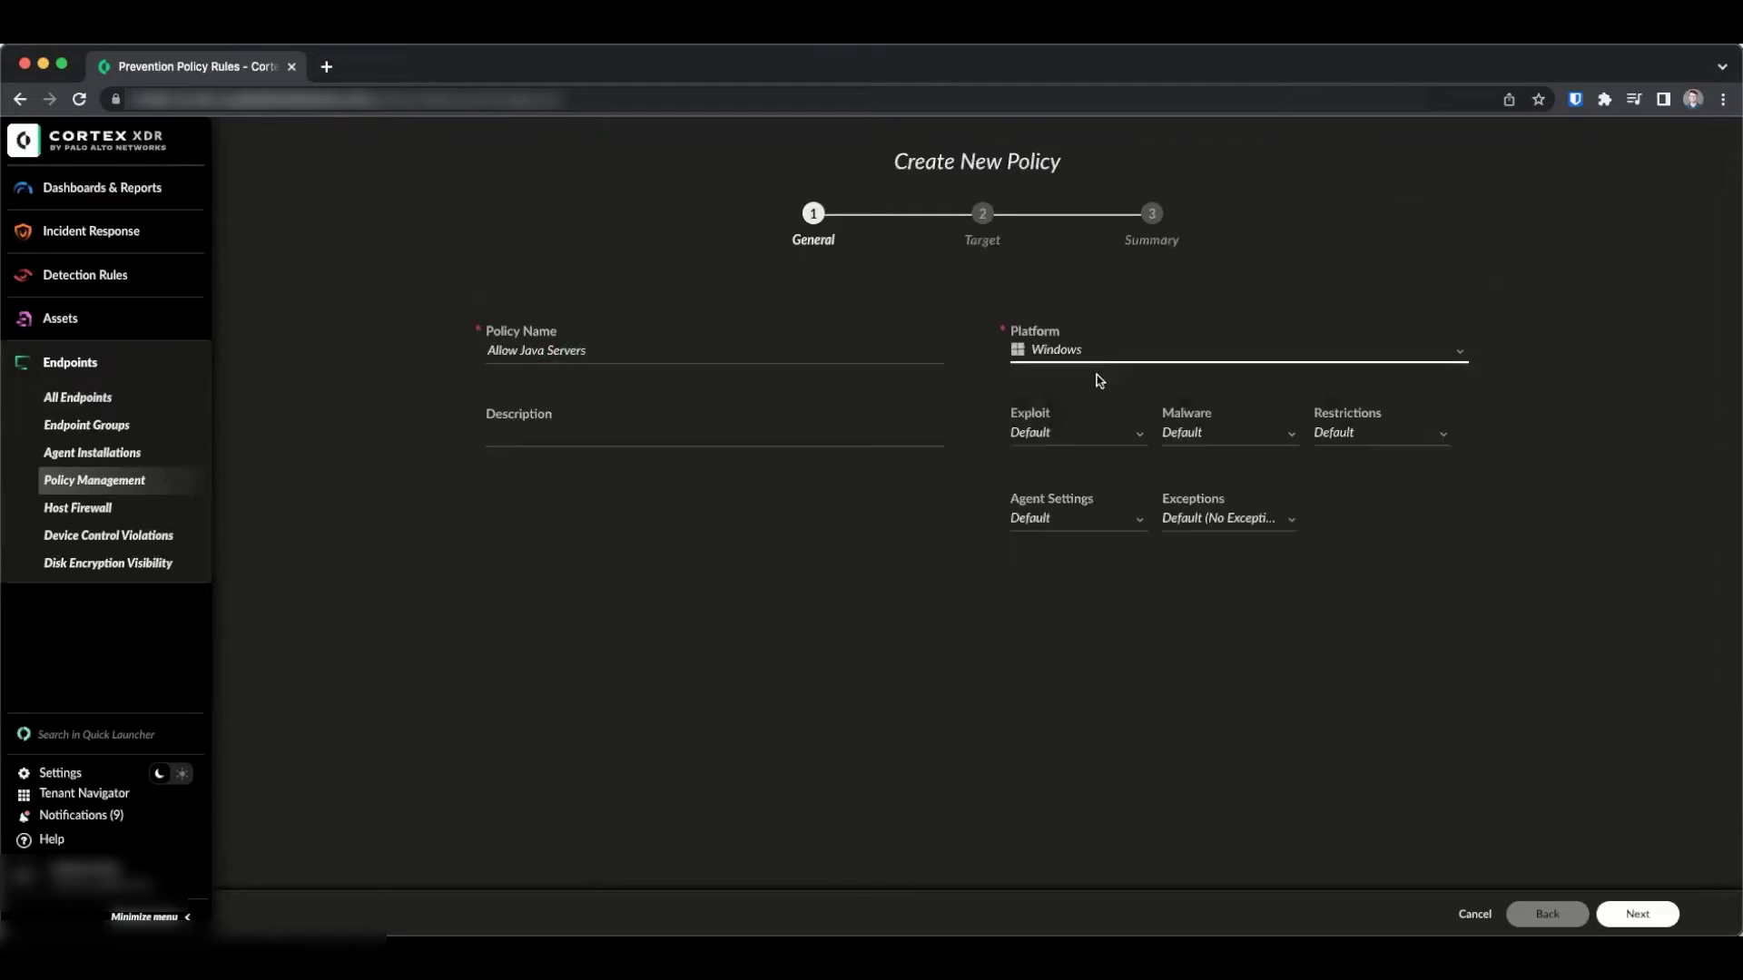
left_click(1228, 526)
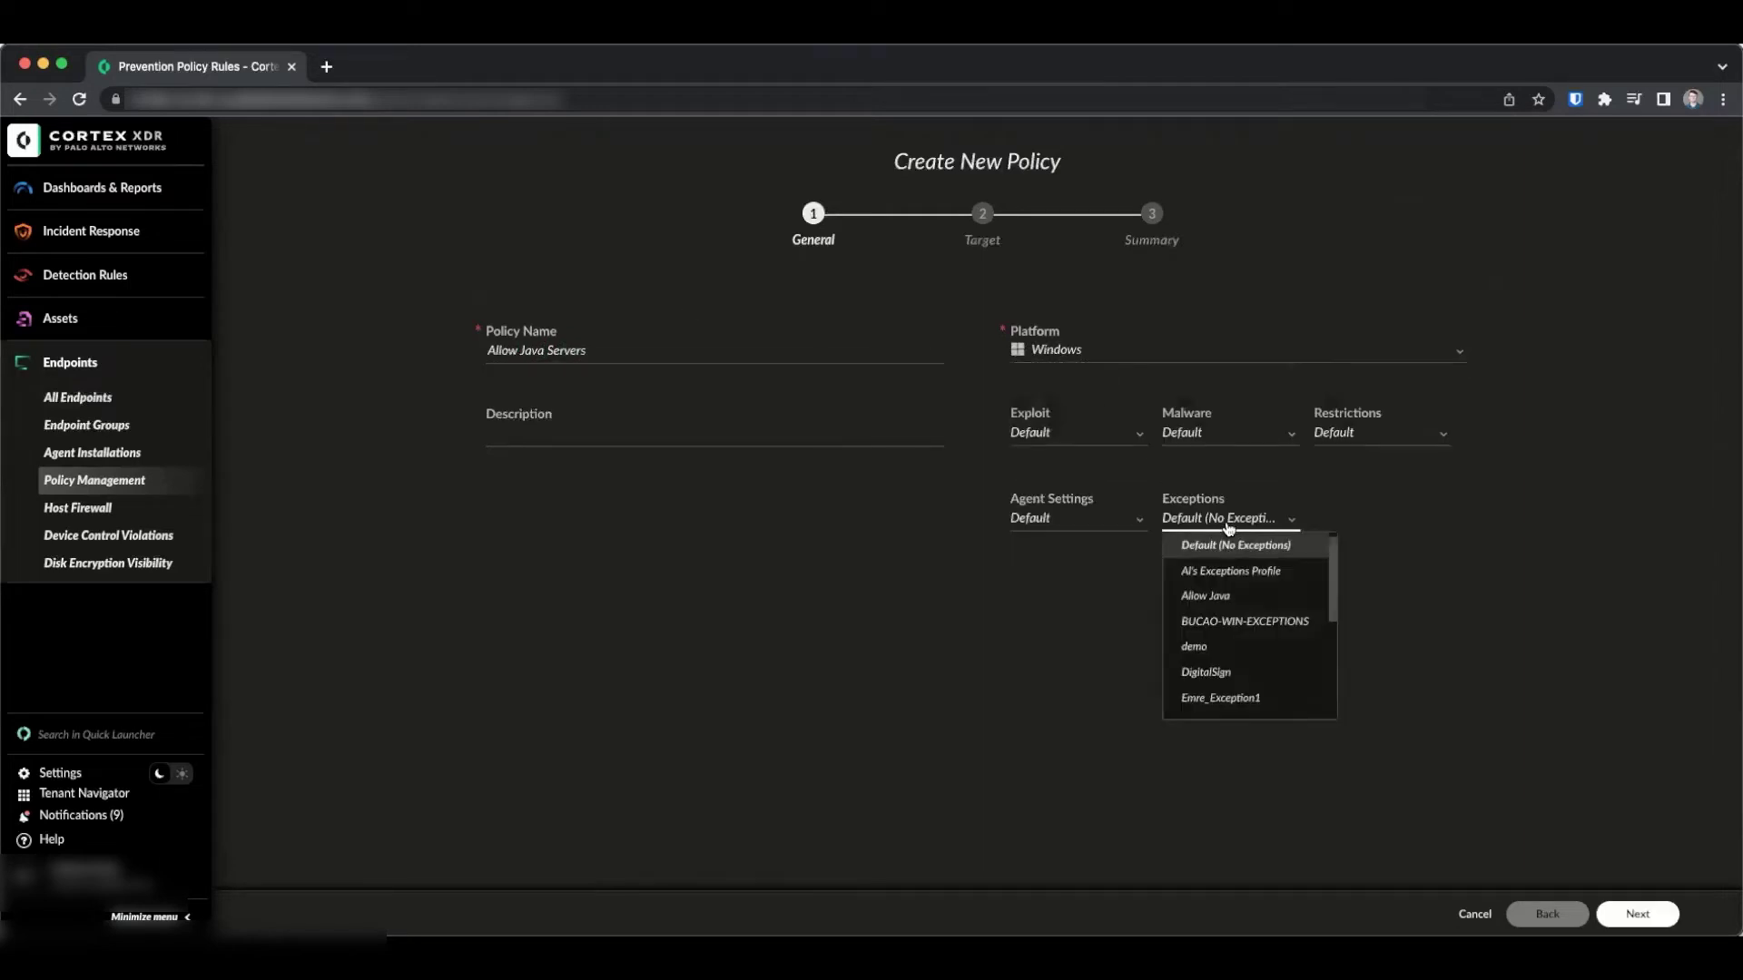
left_click(1244, 595)
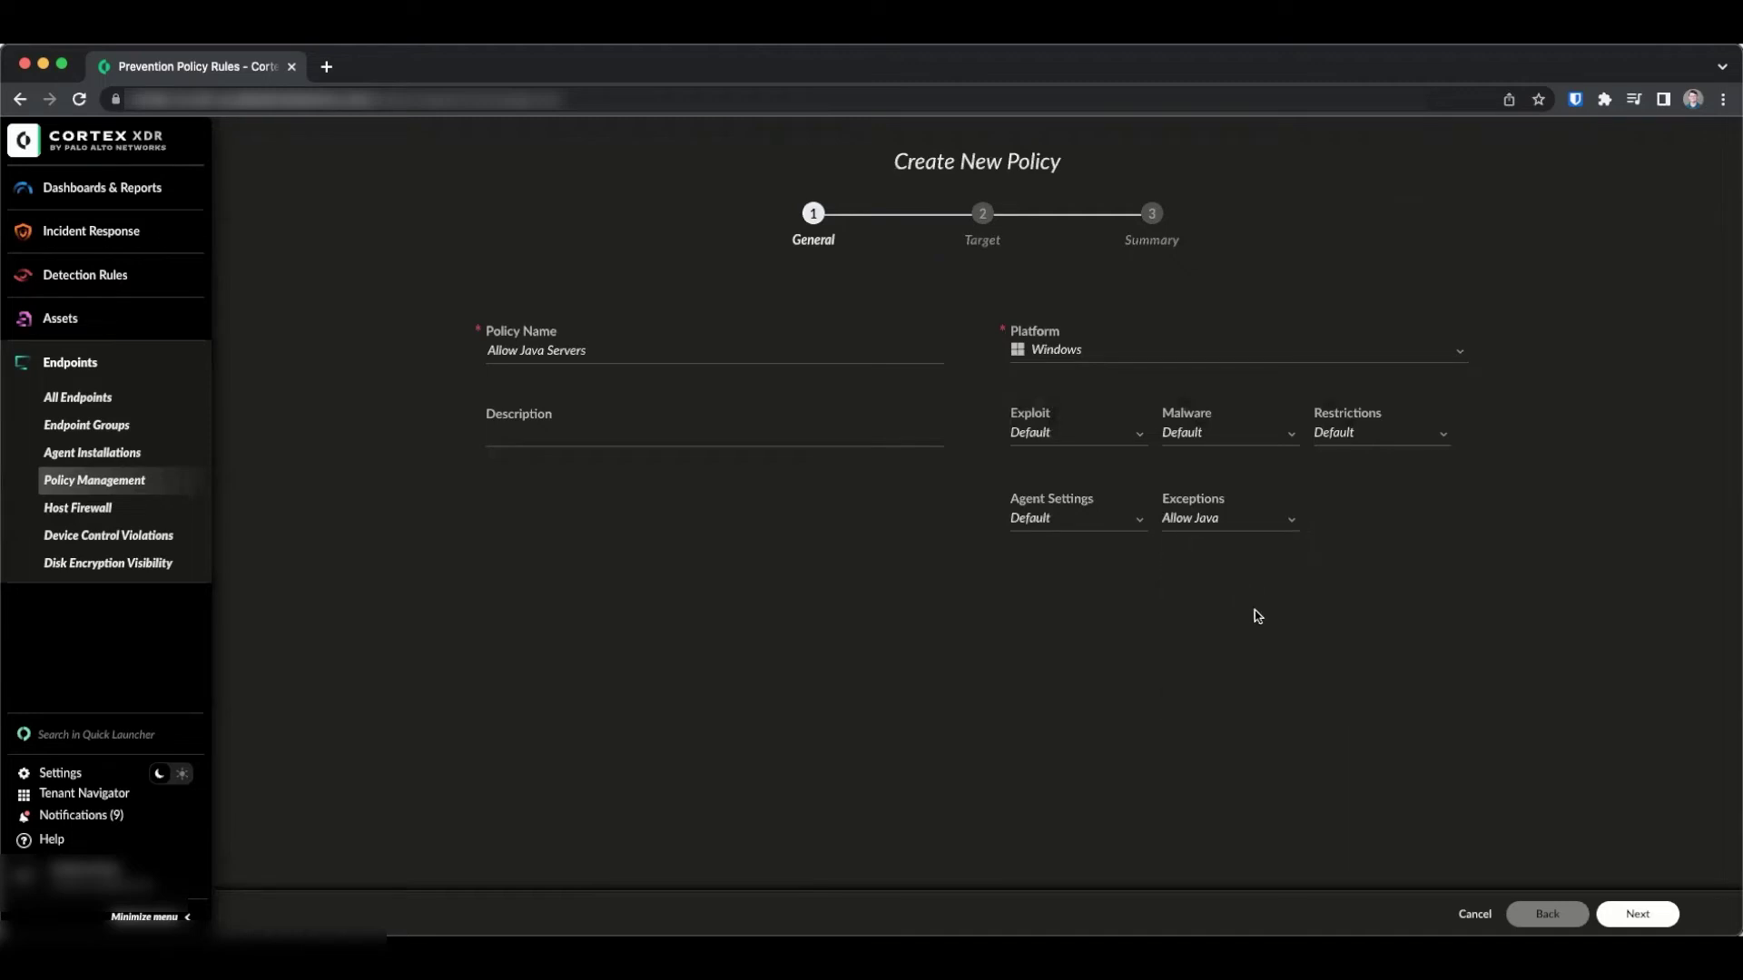
left_click(1637, 913)
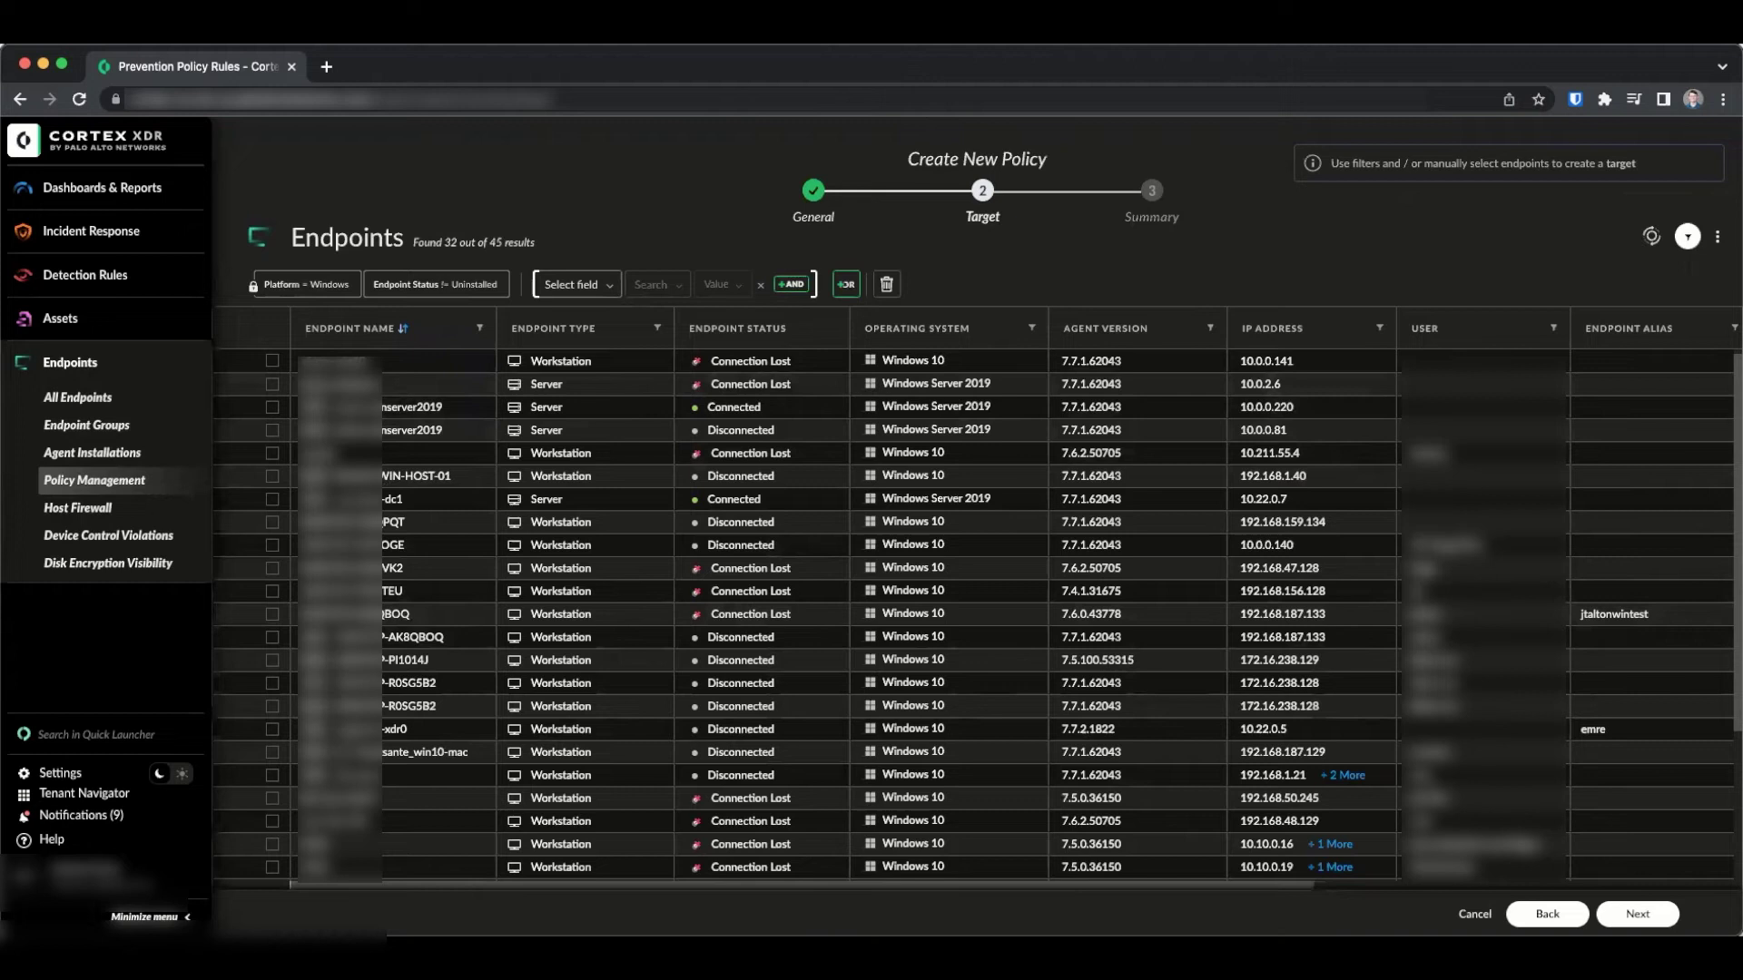
Target the policy with the filter Group Names = Windows Server Group
left_click(609, 288)
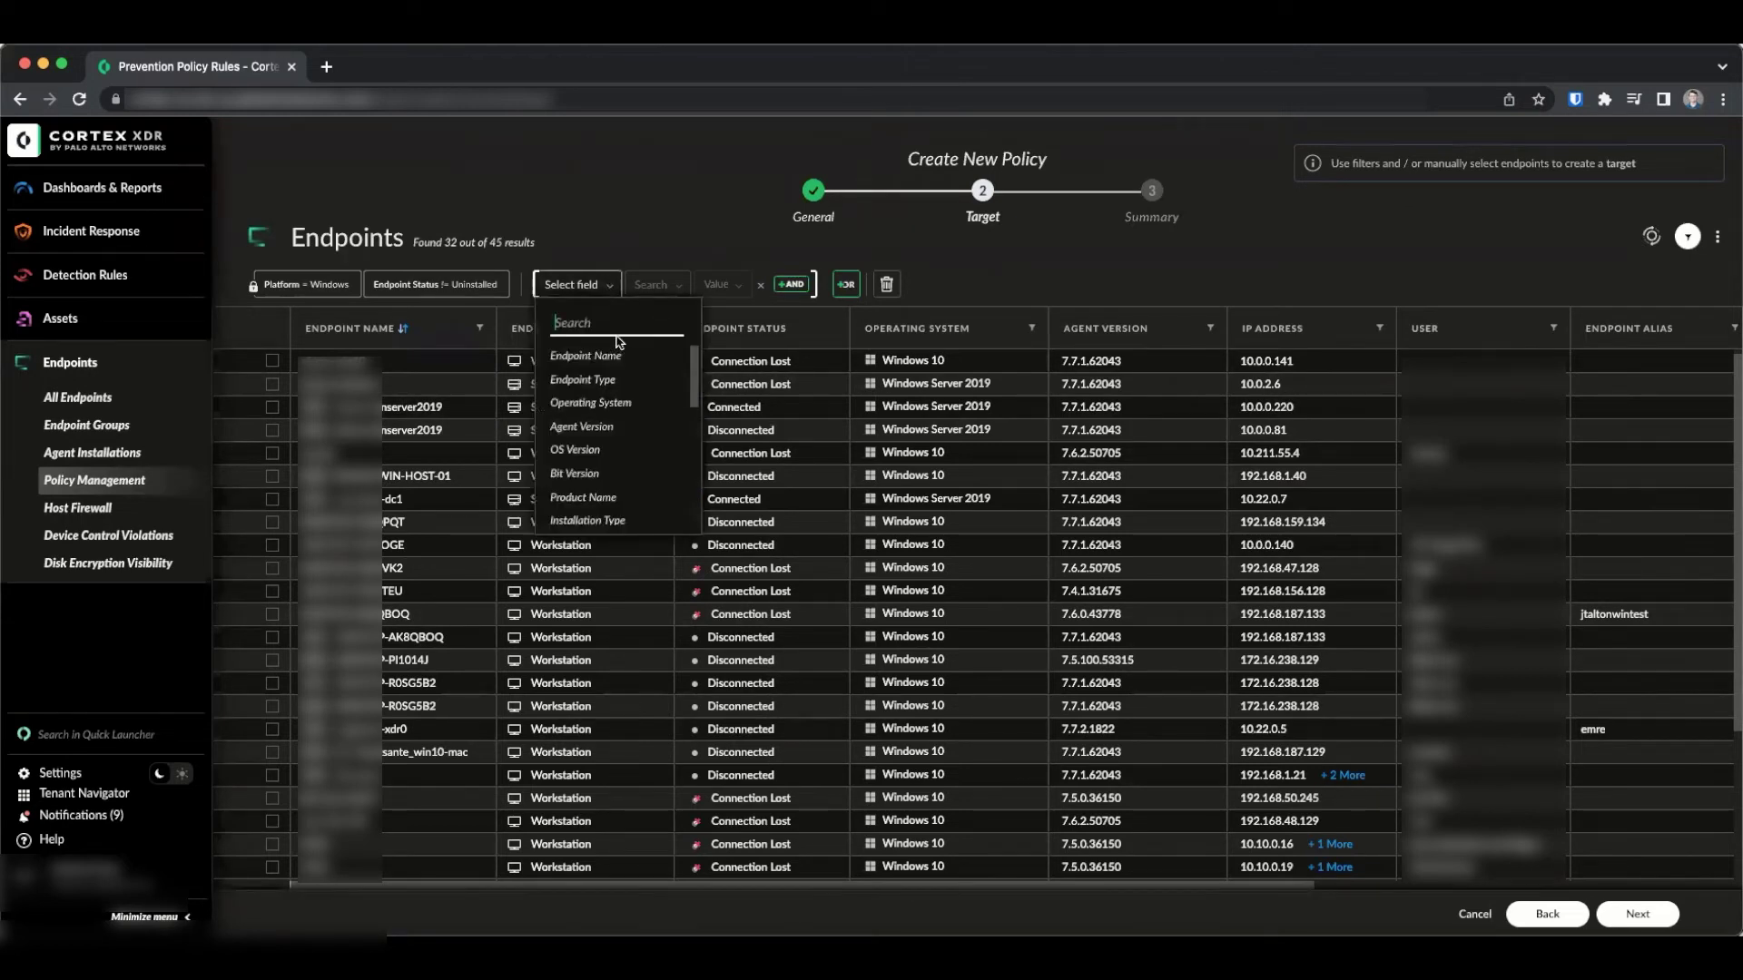
type("group")
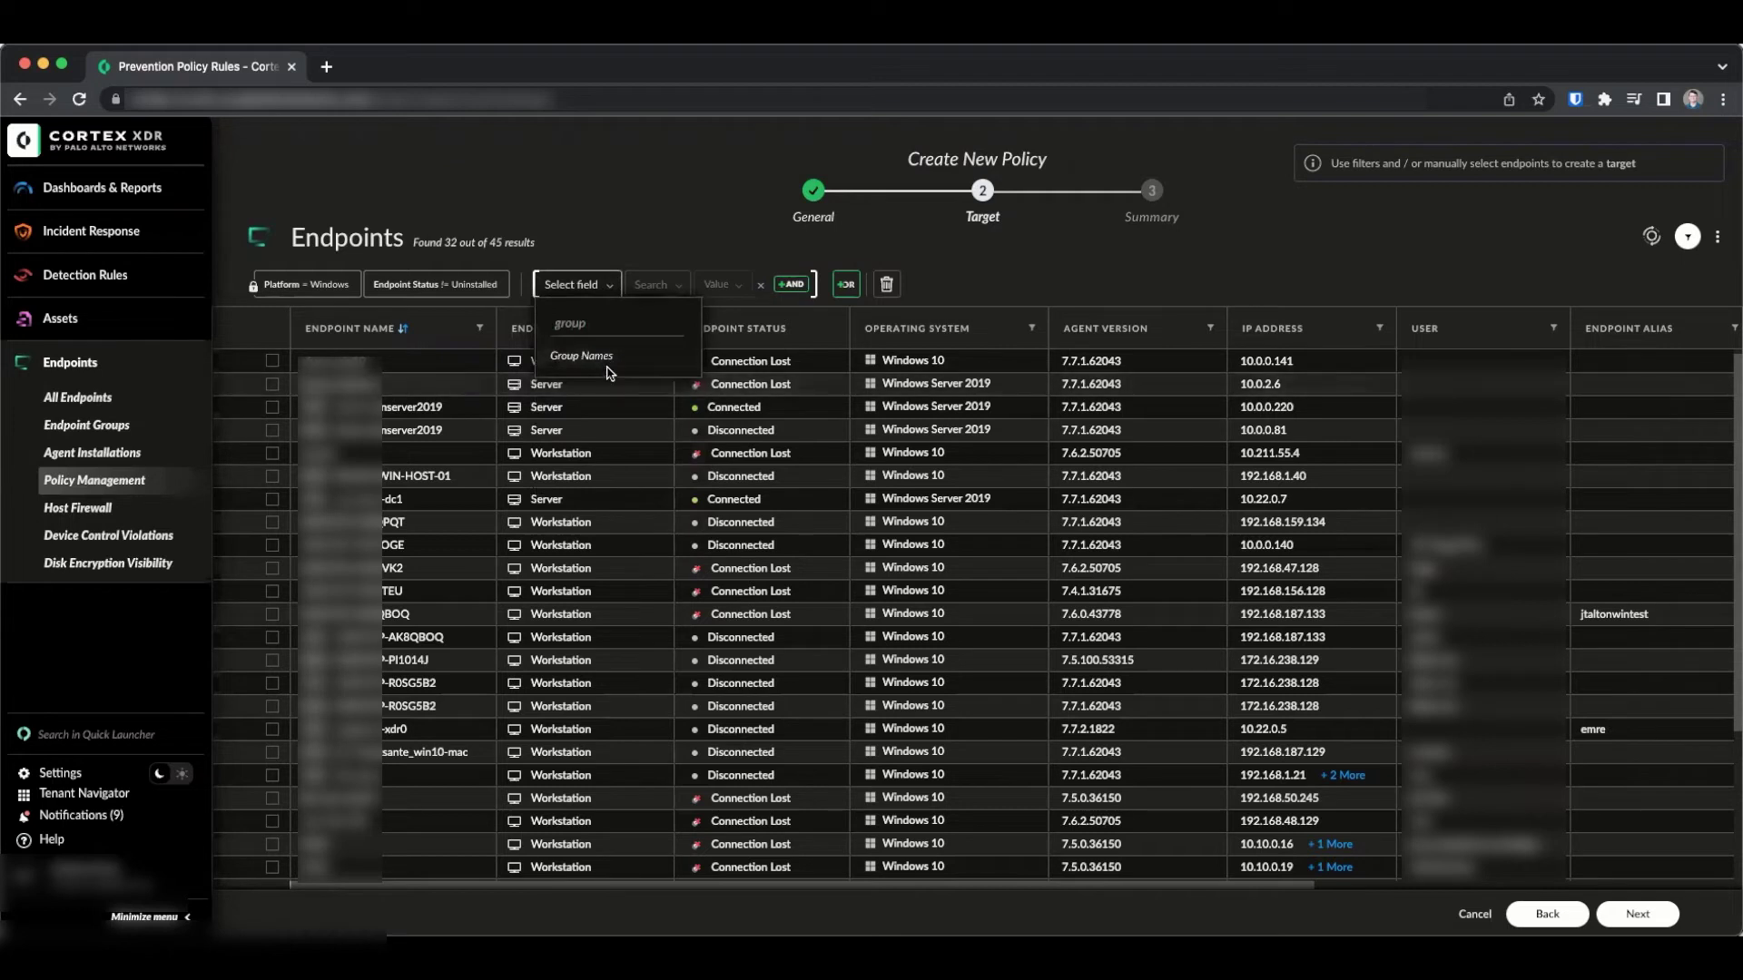
left_click(607, 366)
left_click(681, 262)
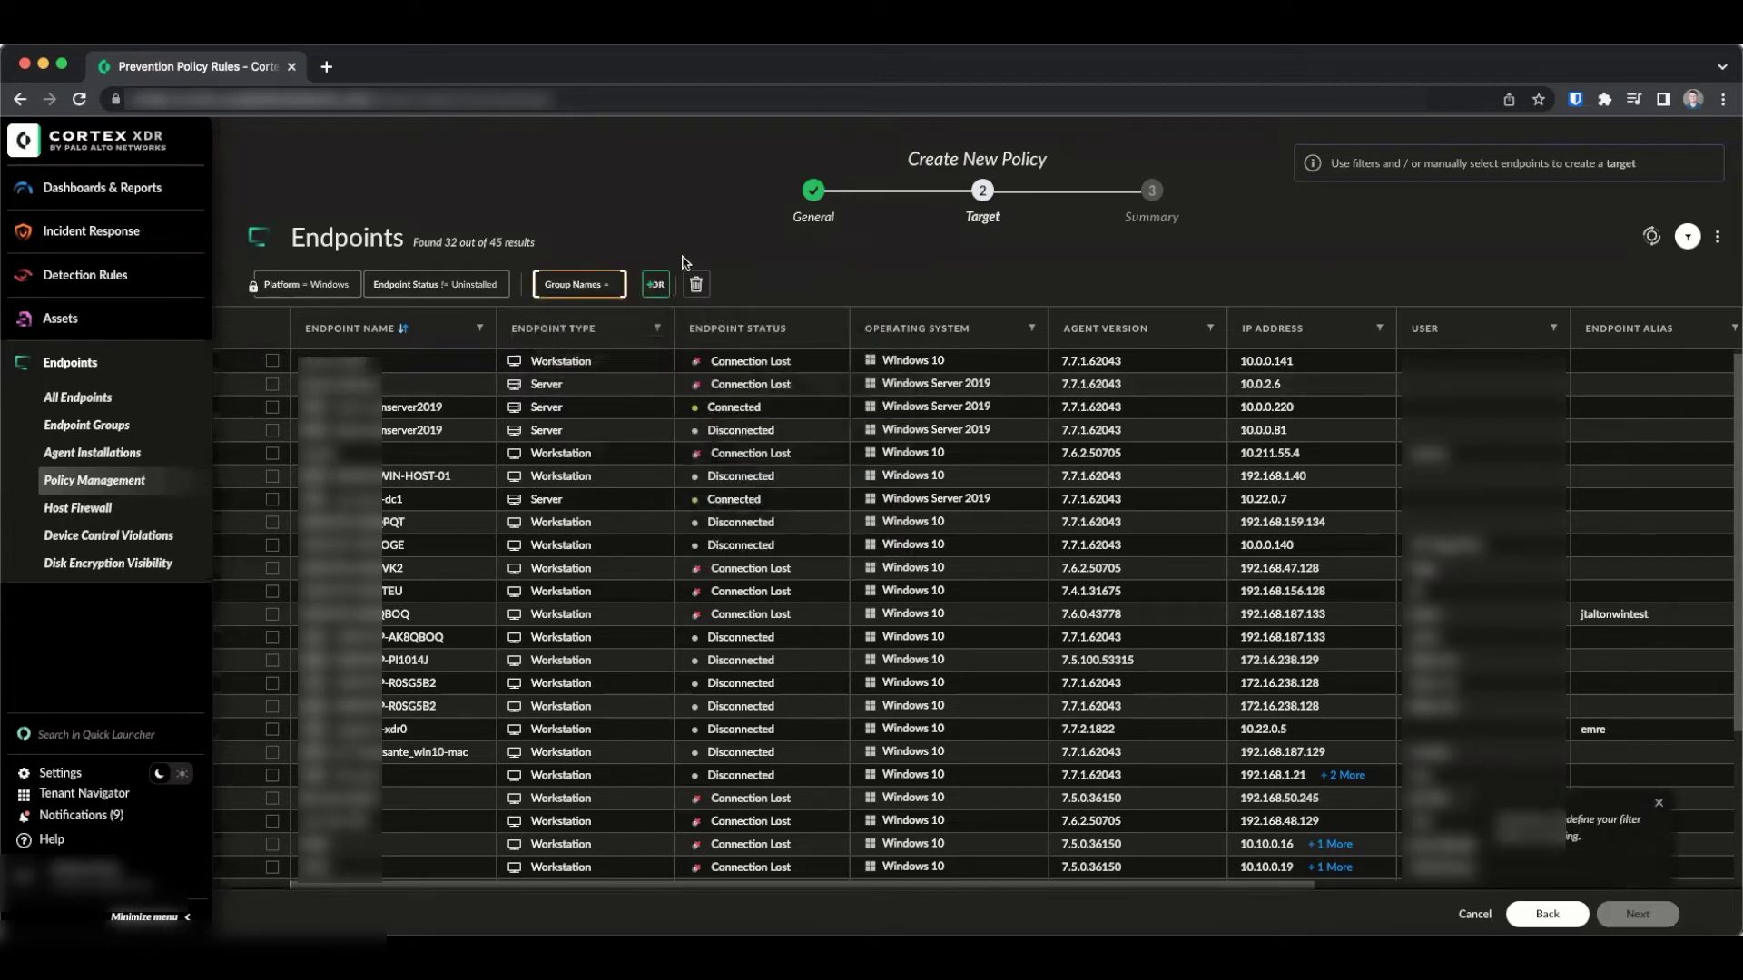
left_click(576, 291)
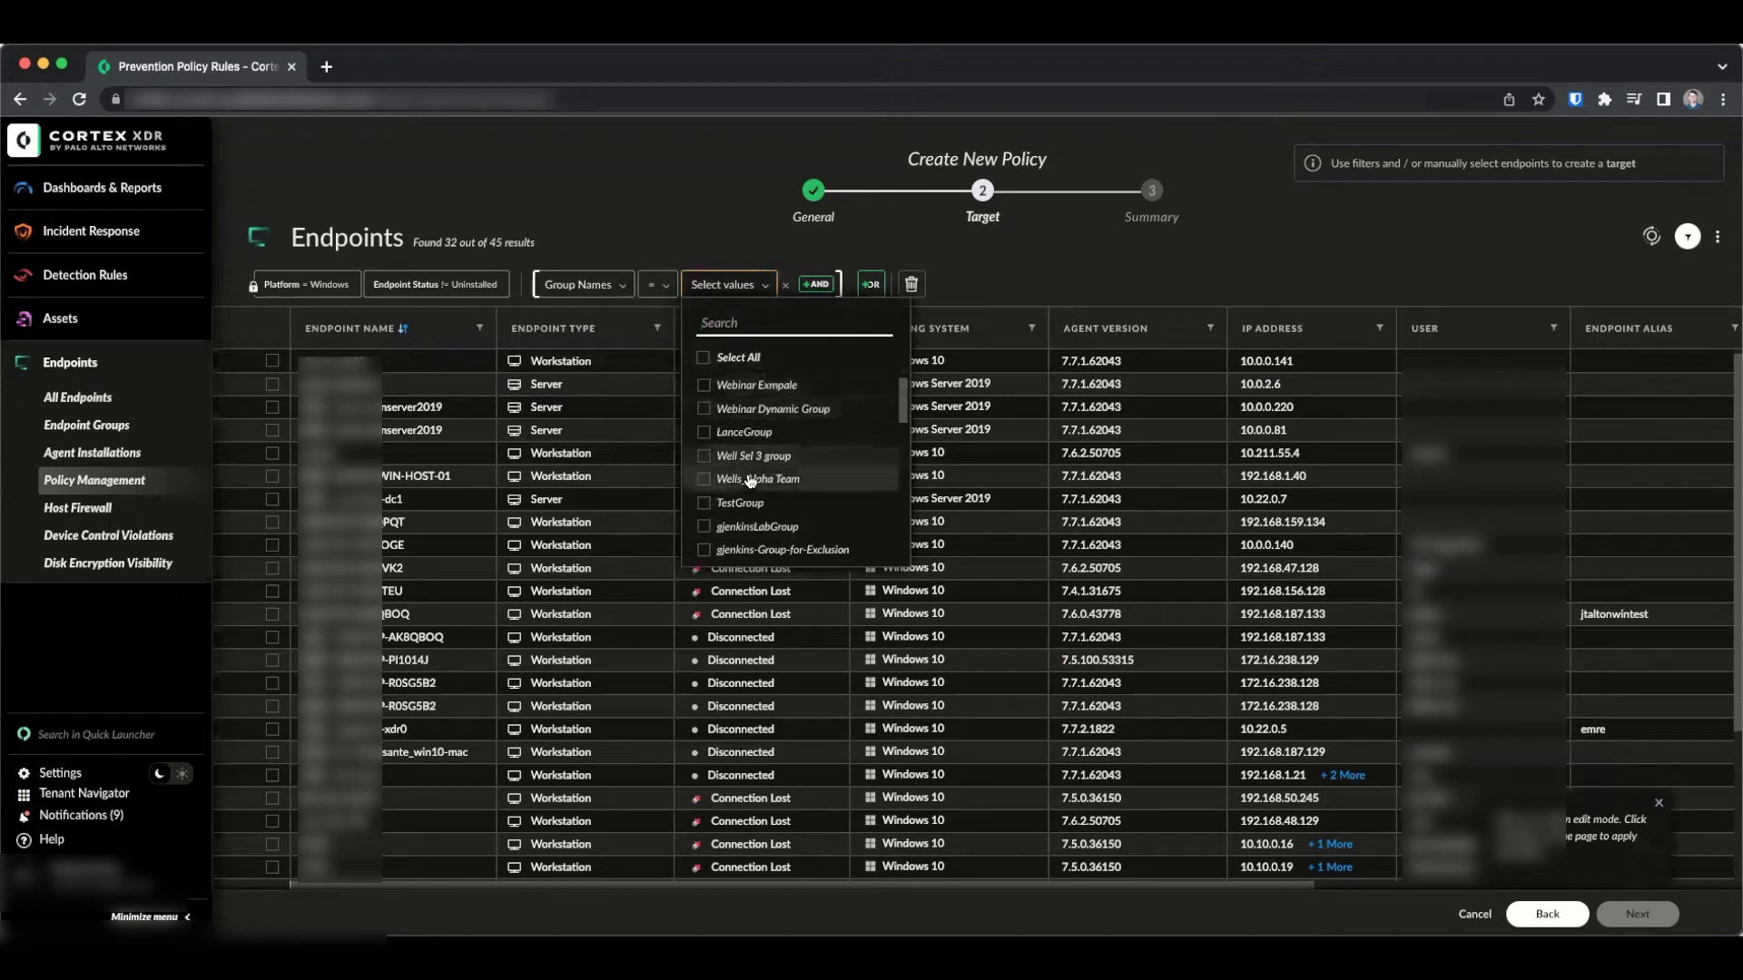
scroll(763, 487, "down", 5)
scroll(803, 496, "down", 5)
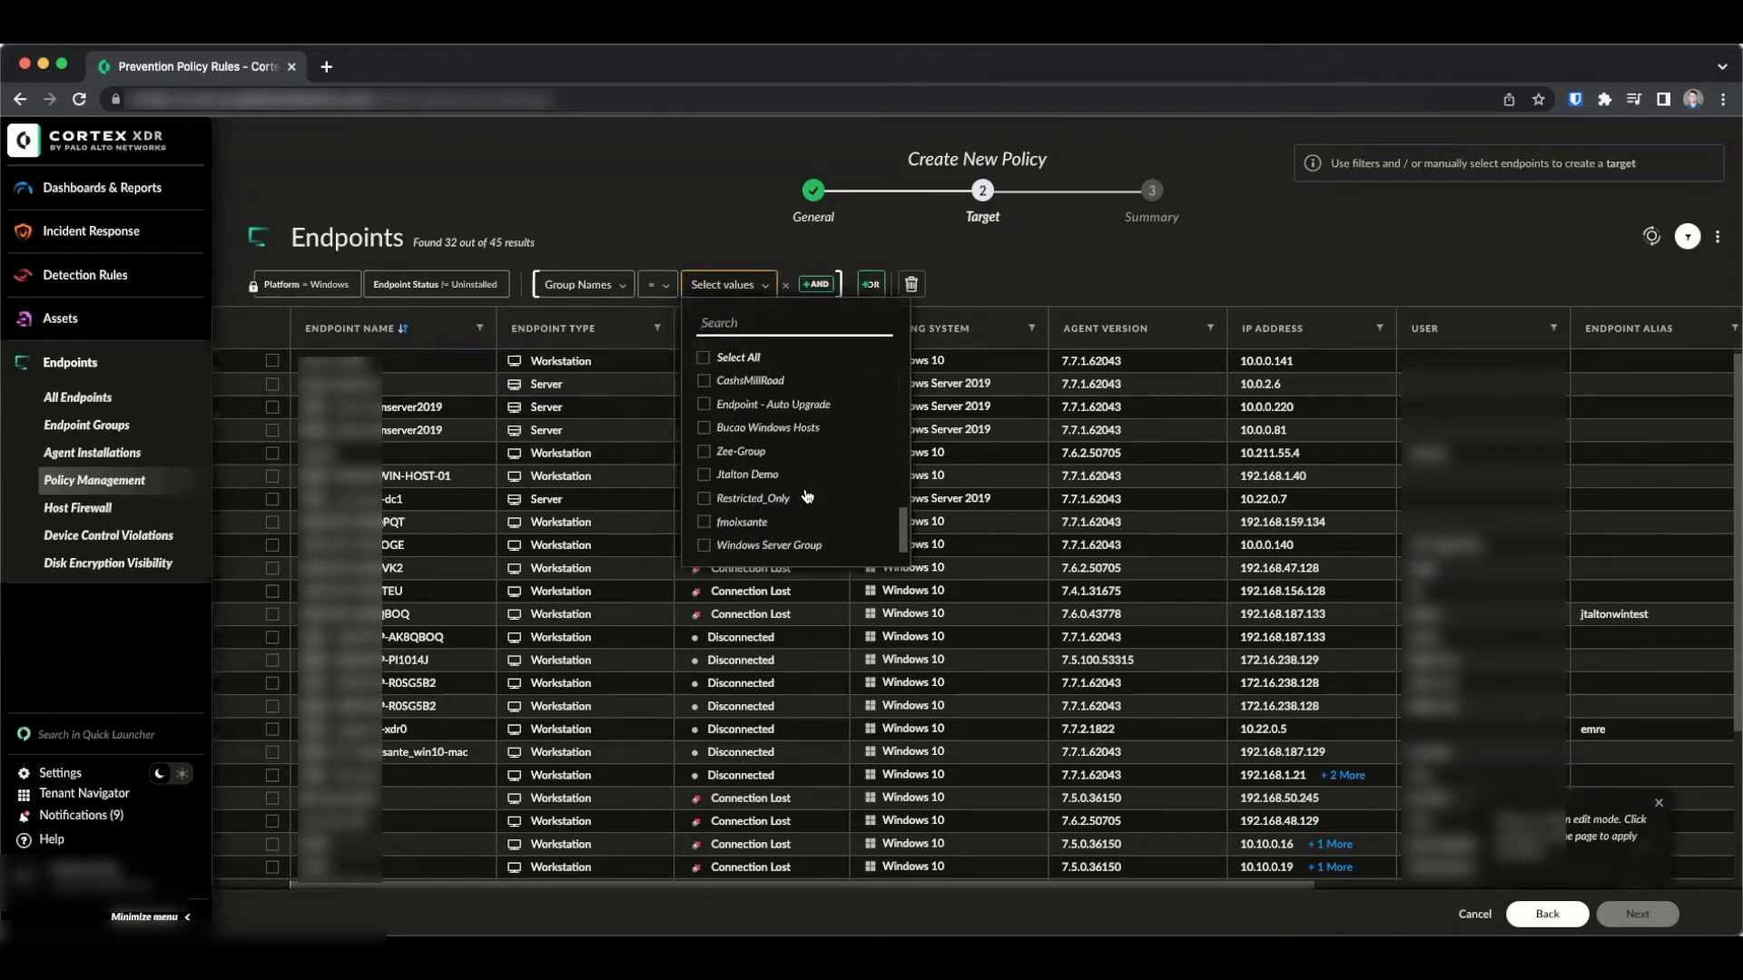
left_click(766, 545)
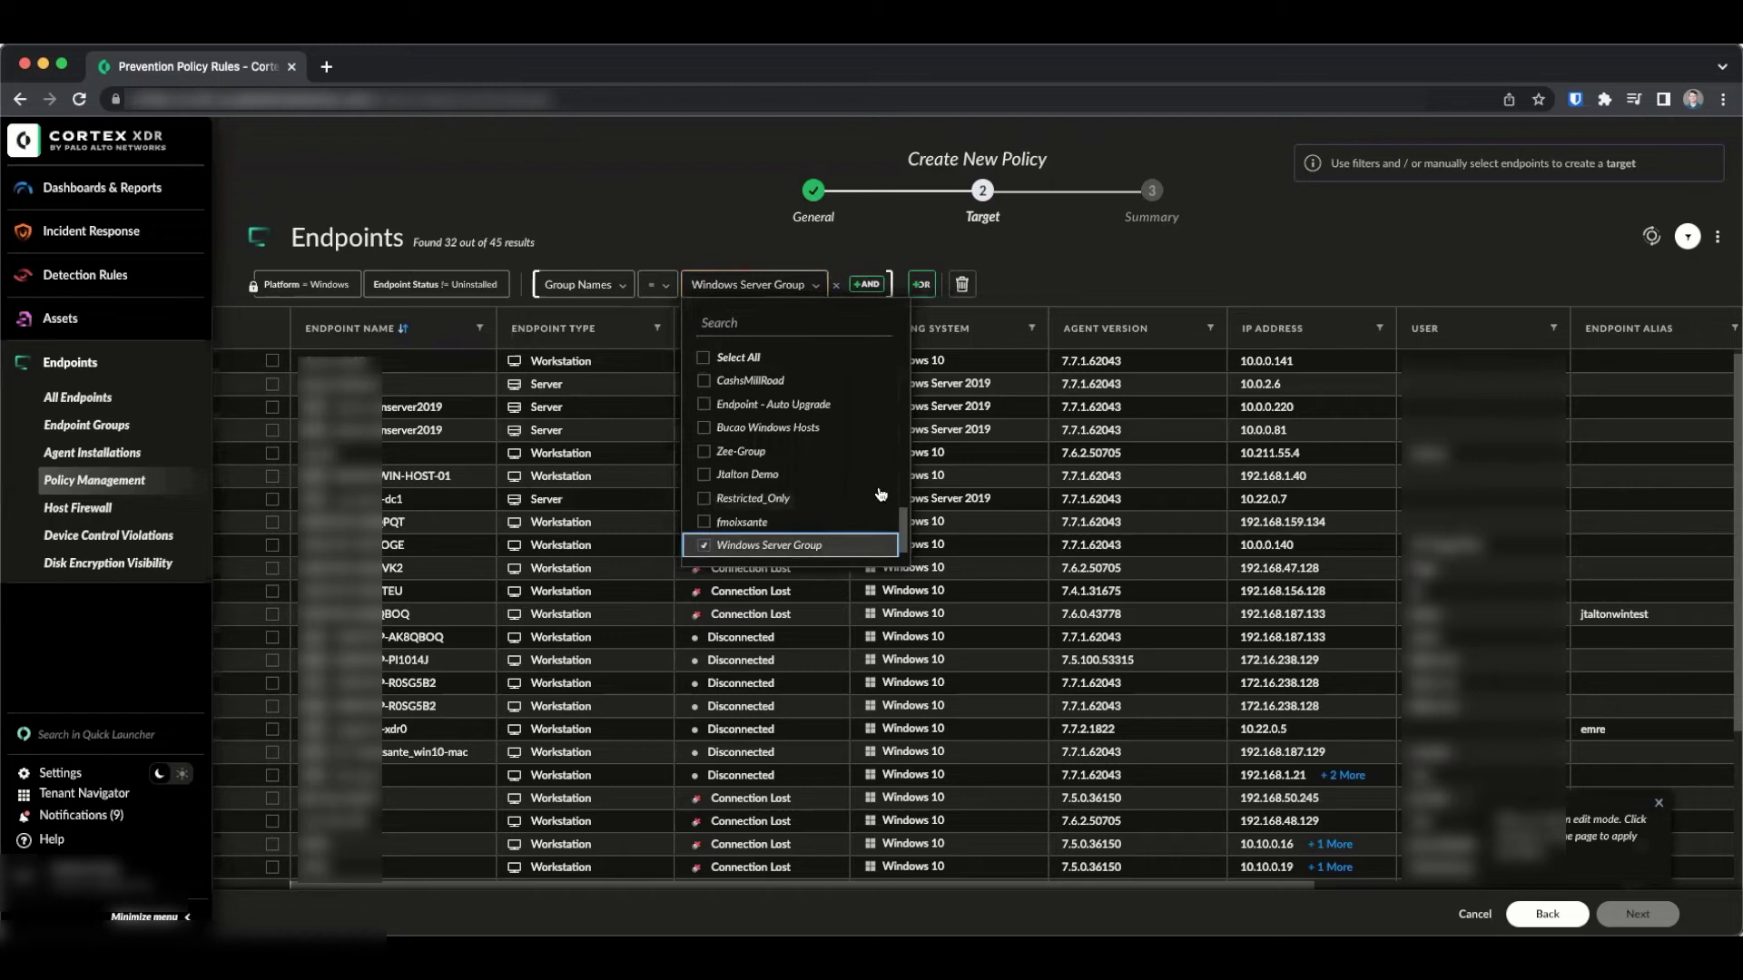
left_click(1119, 261)
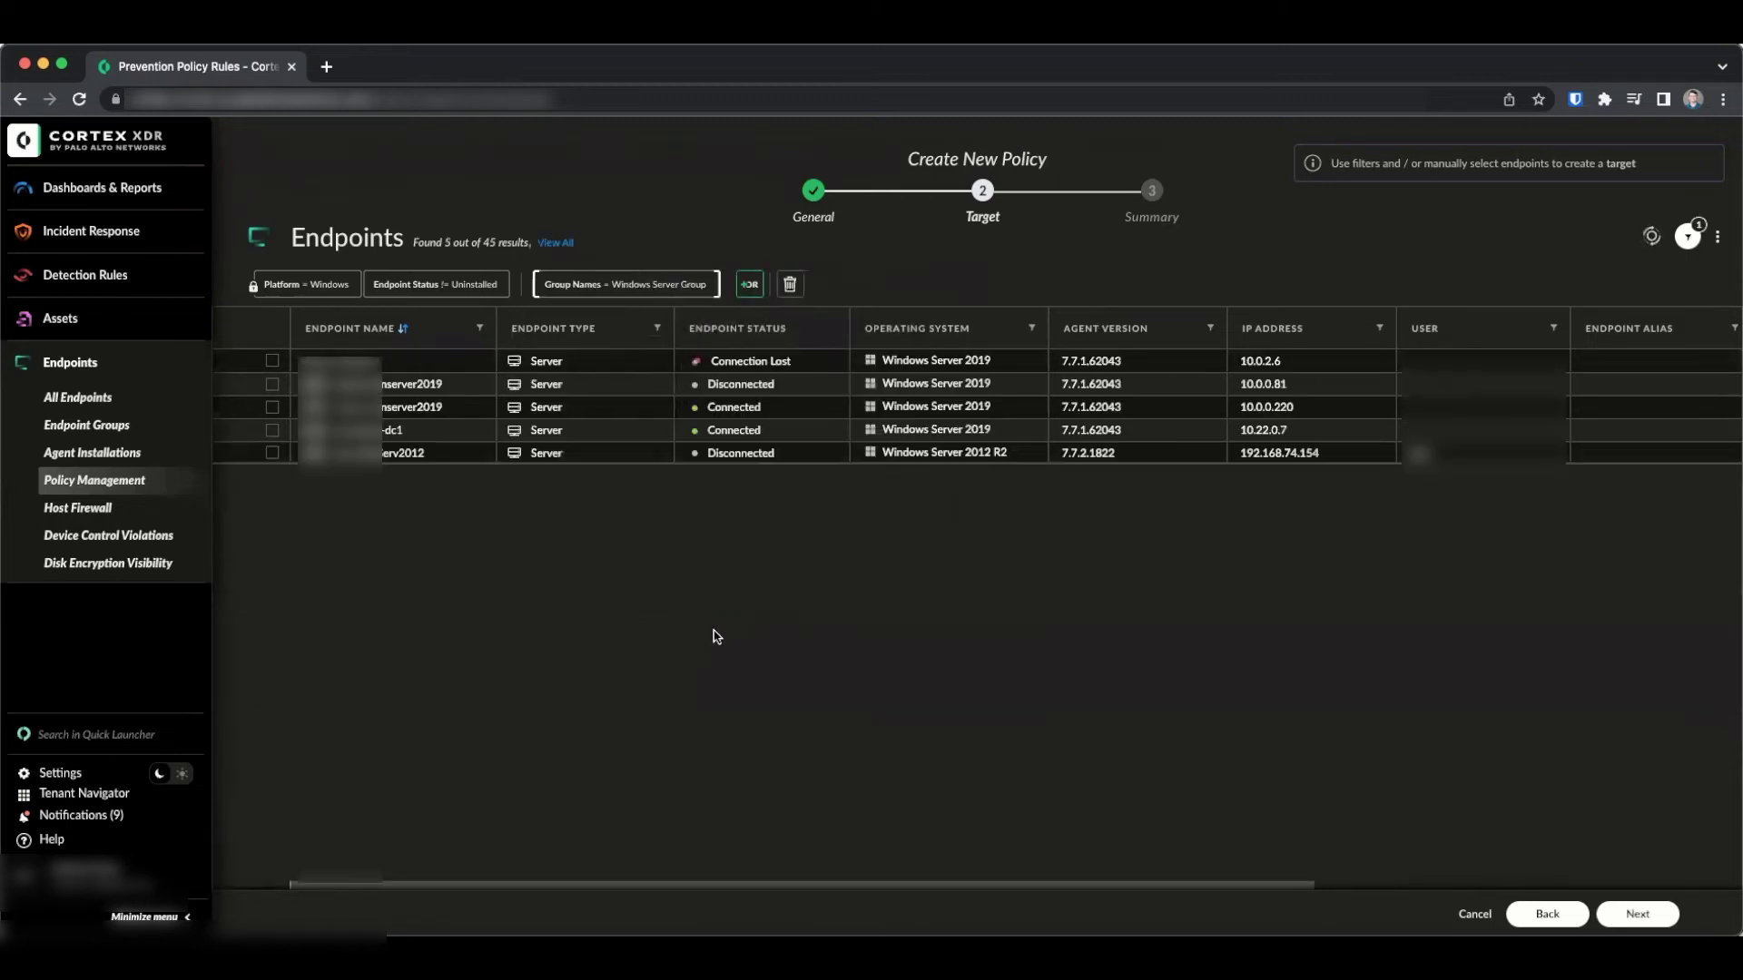
Review the summary and finish creating the Allow Java Servers policy
left_click(1634, 915)
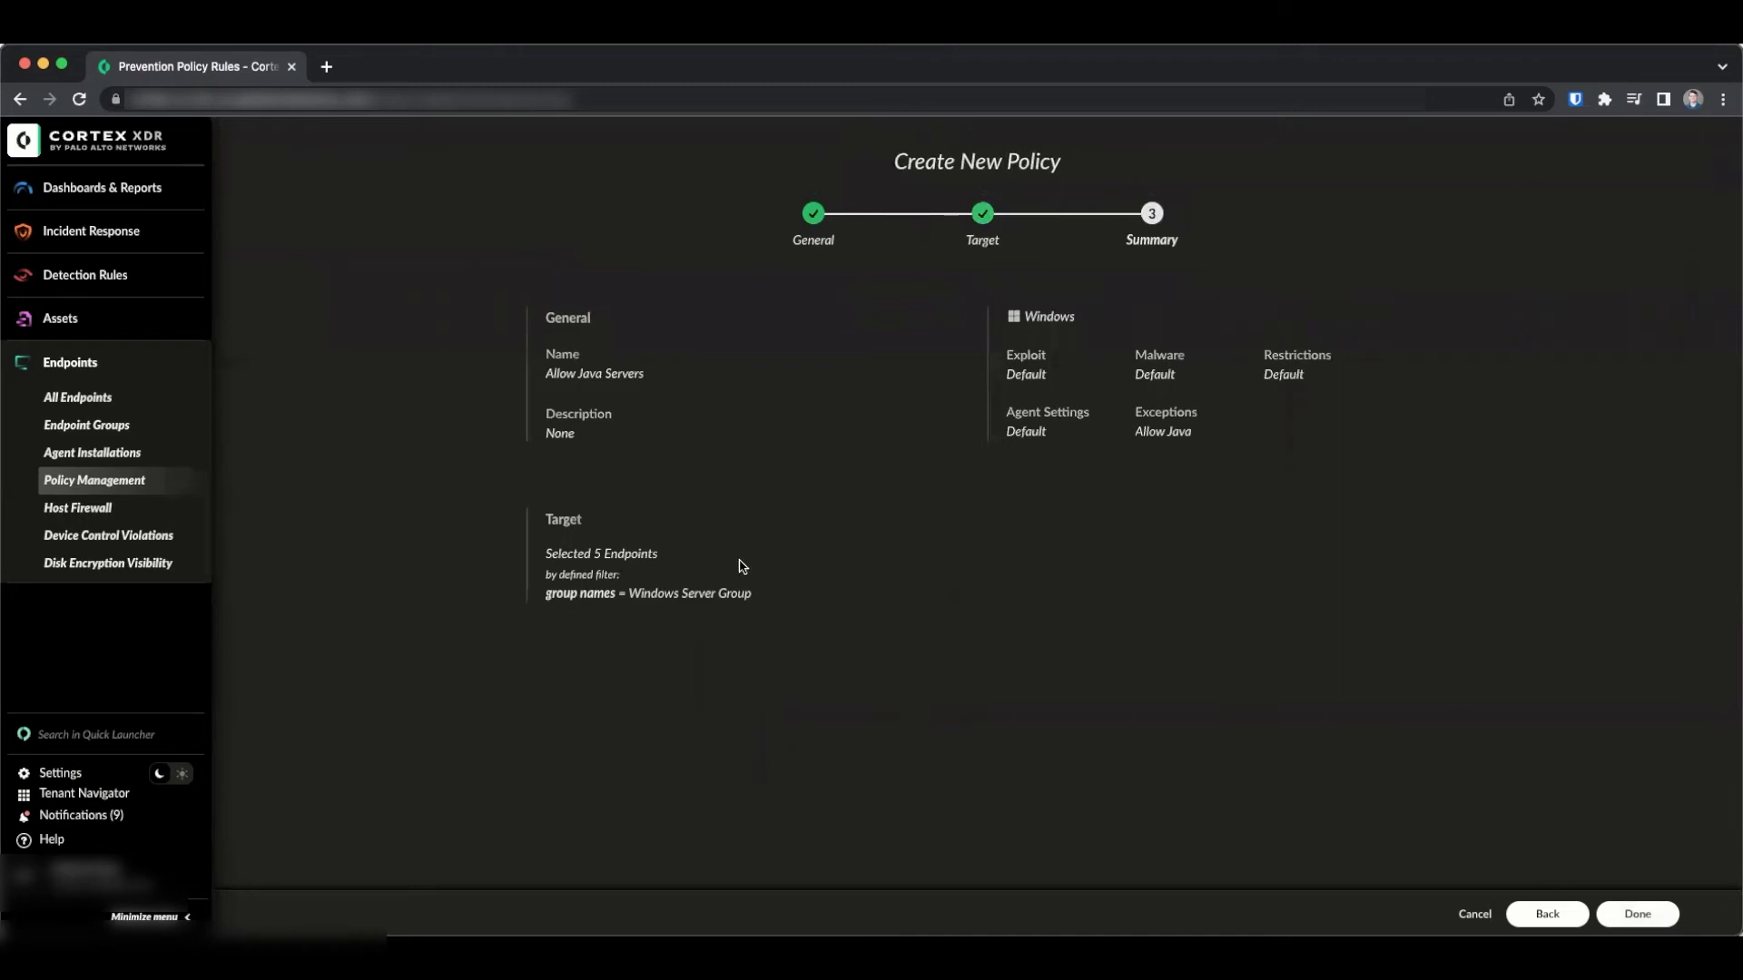
left_click(1637, 914)
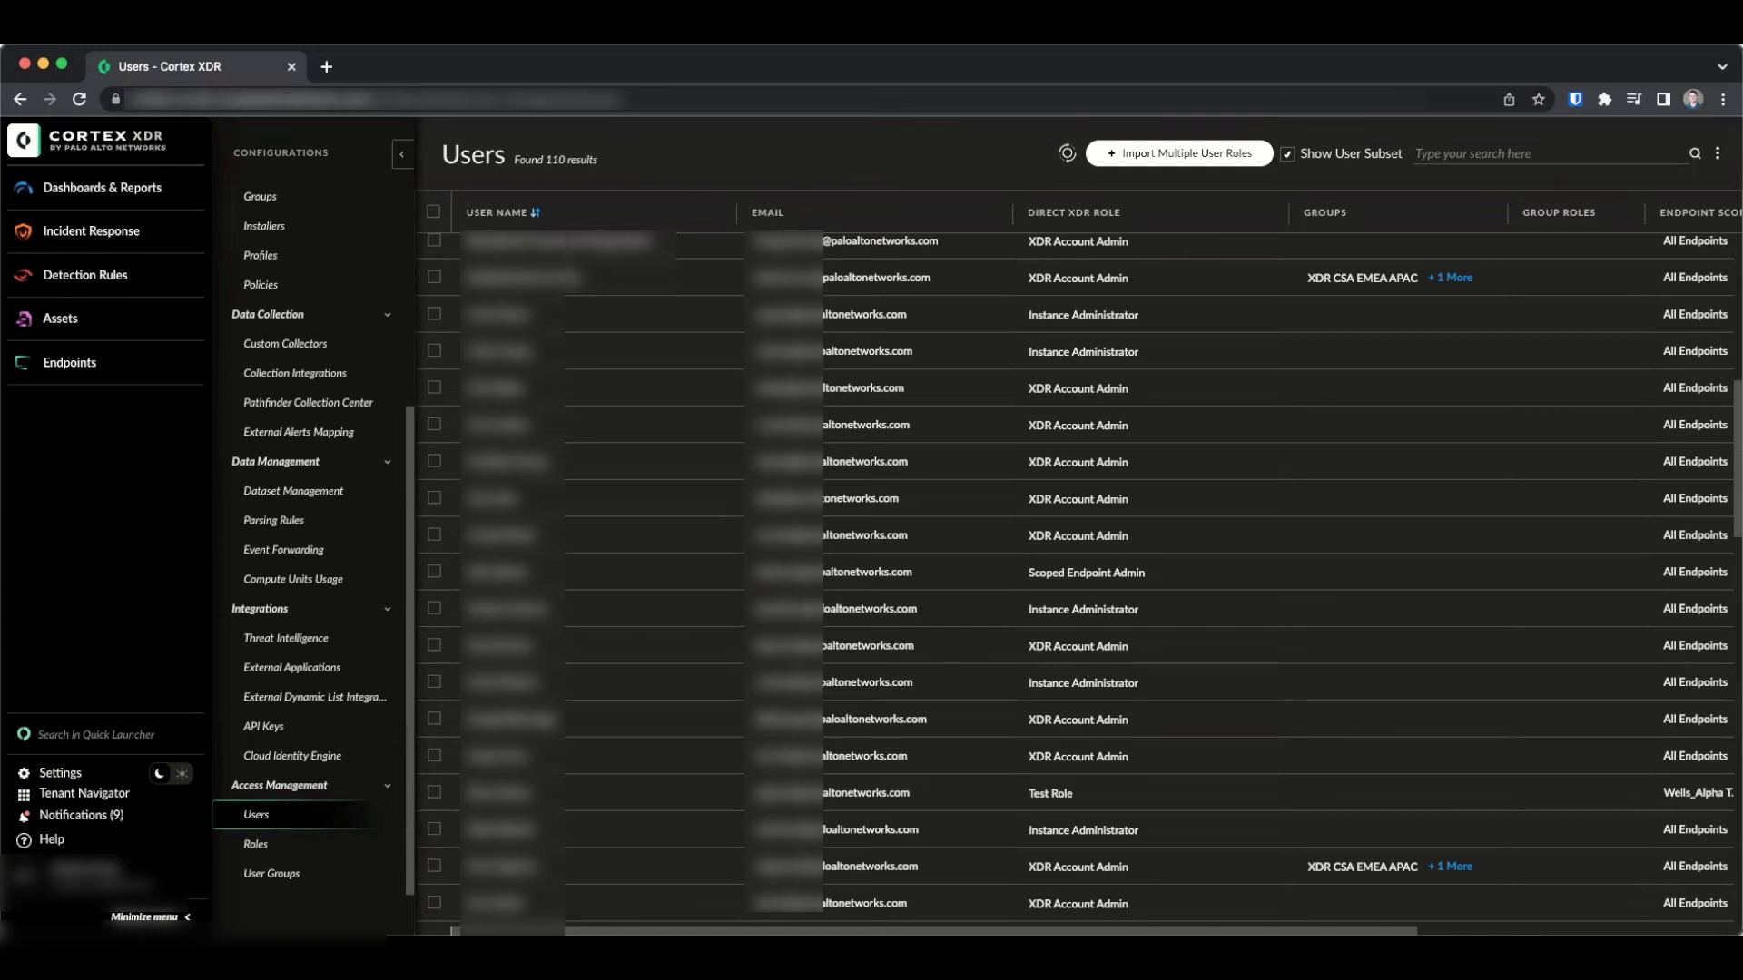
mouse_move(567, 572)
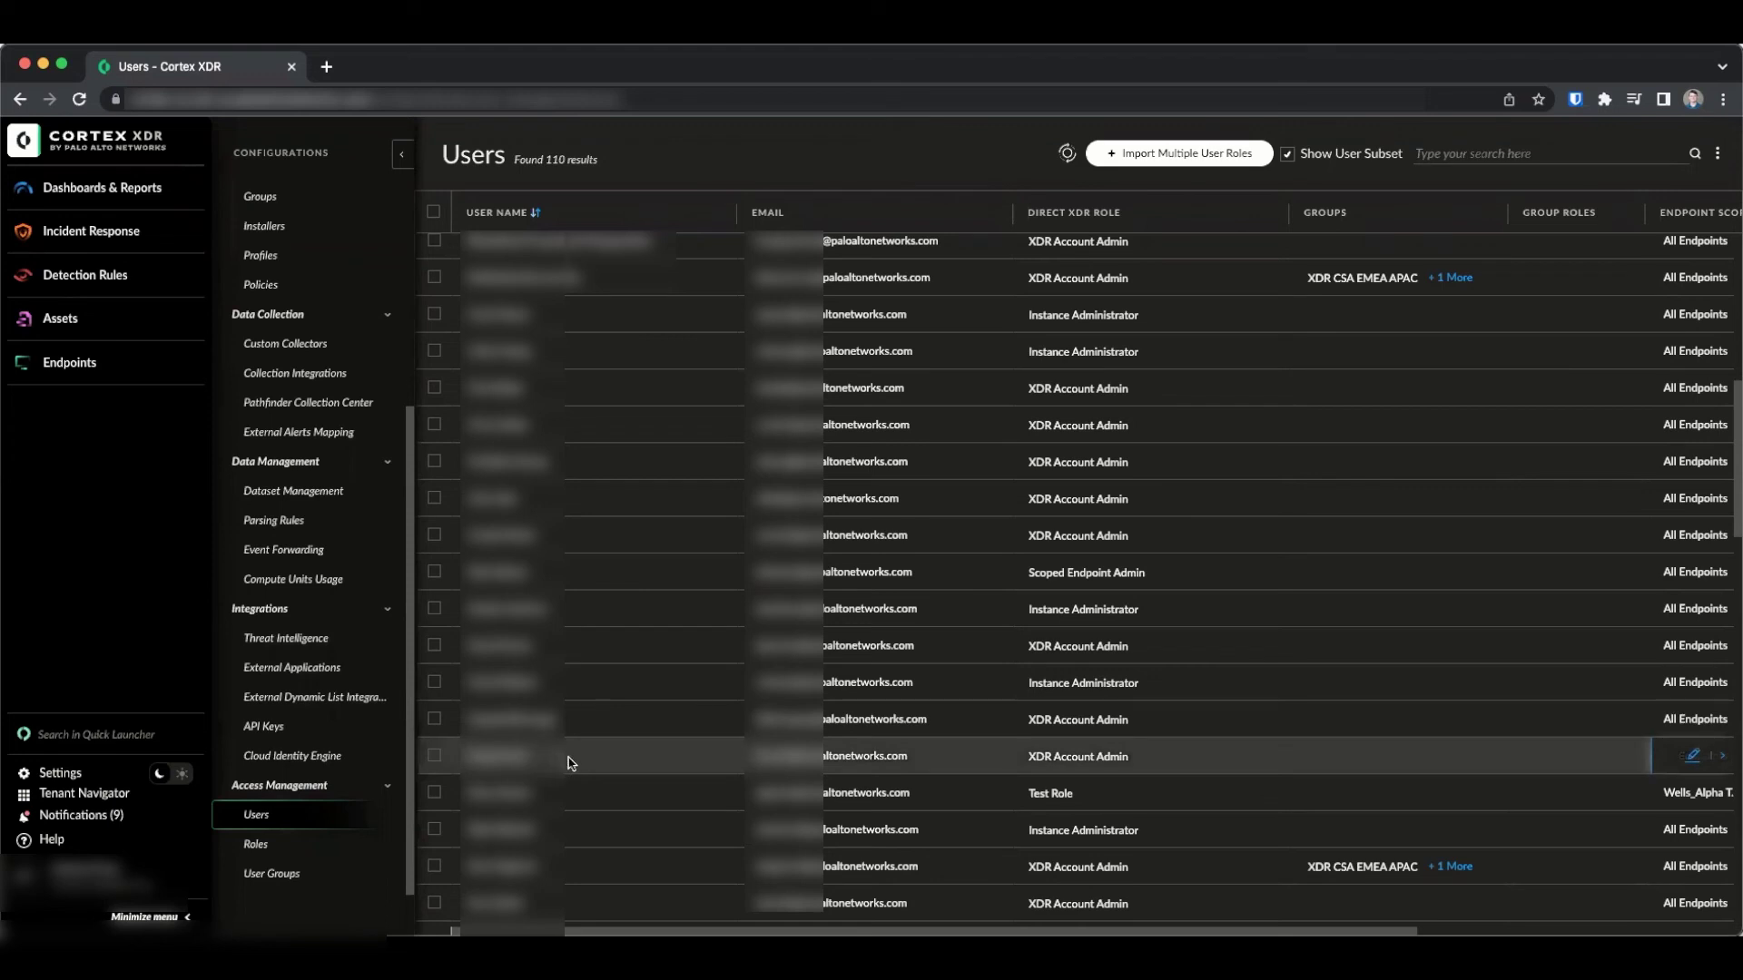
Assign the Scoped Endpoint Admin user an endpoint scope of specific groups: Windows Server Group
right_click(576, 574)
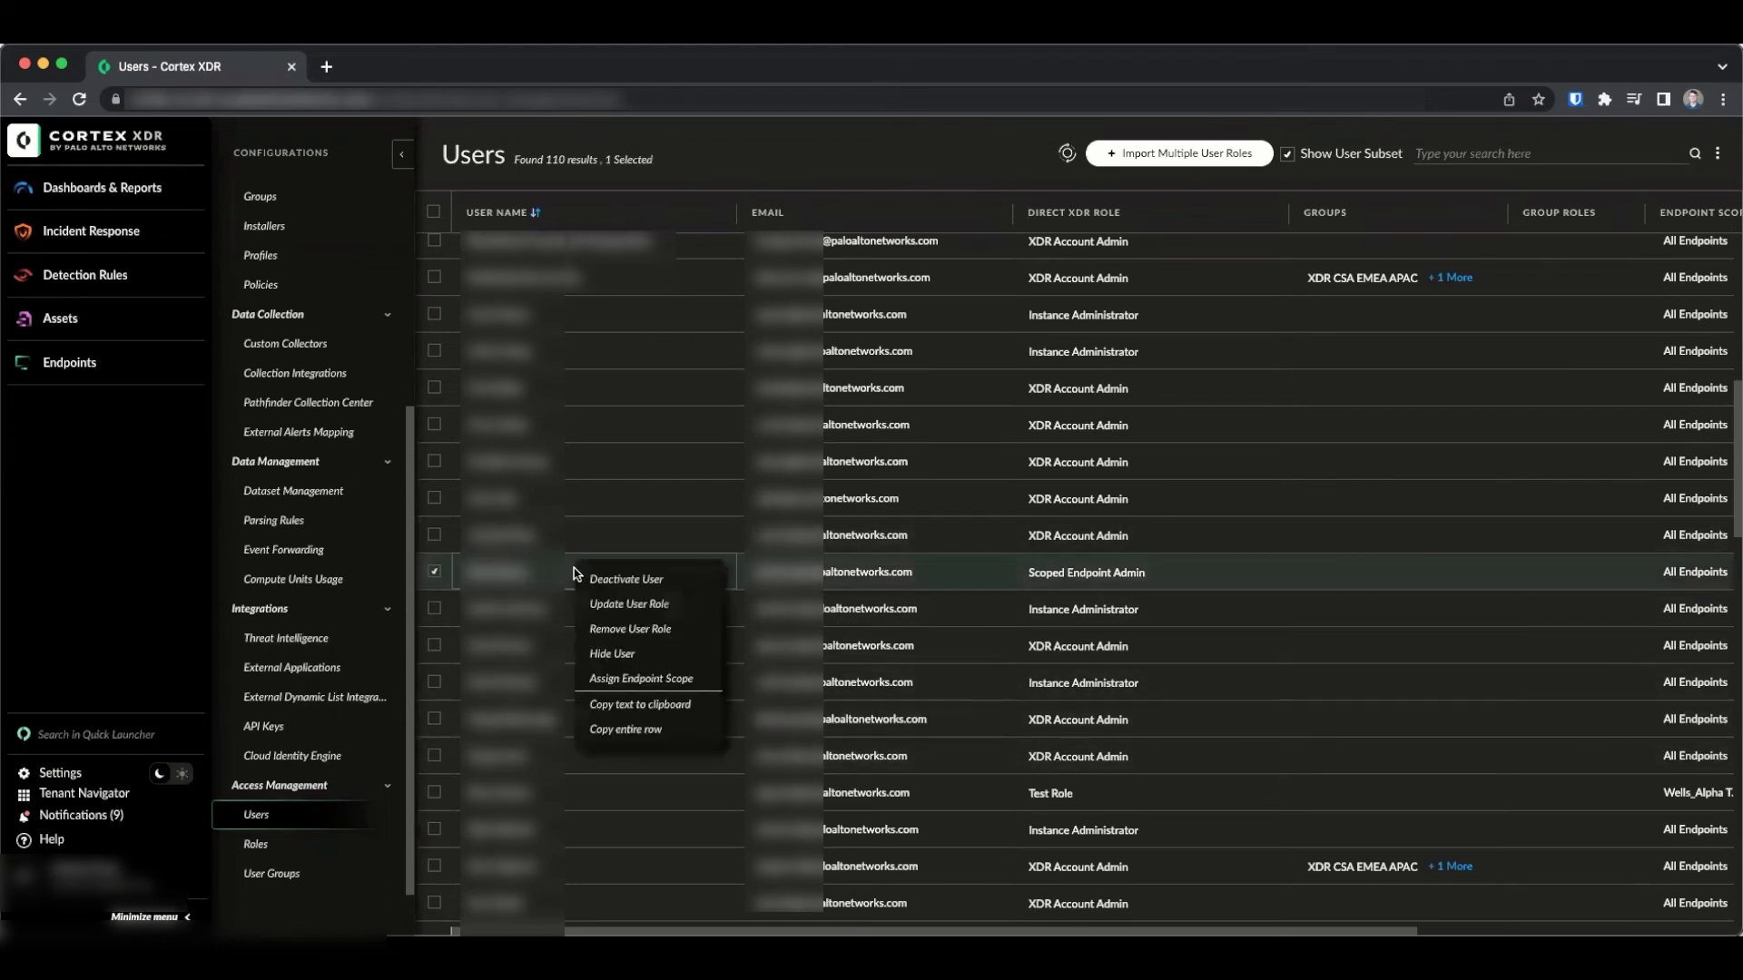
left_click(635, 678)
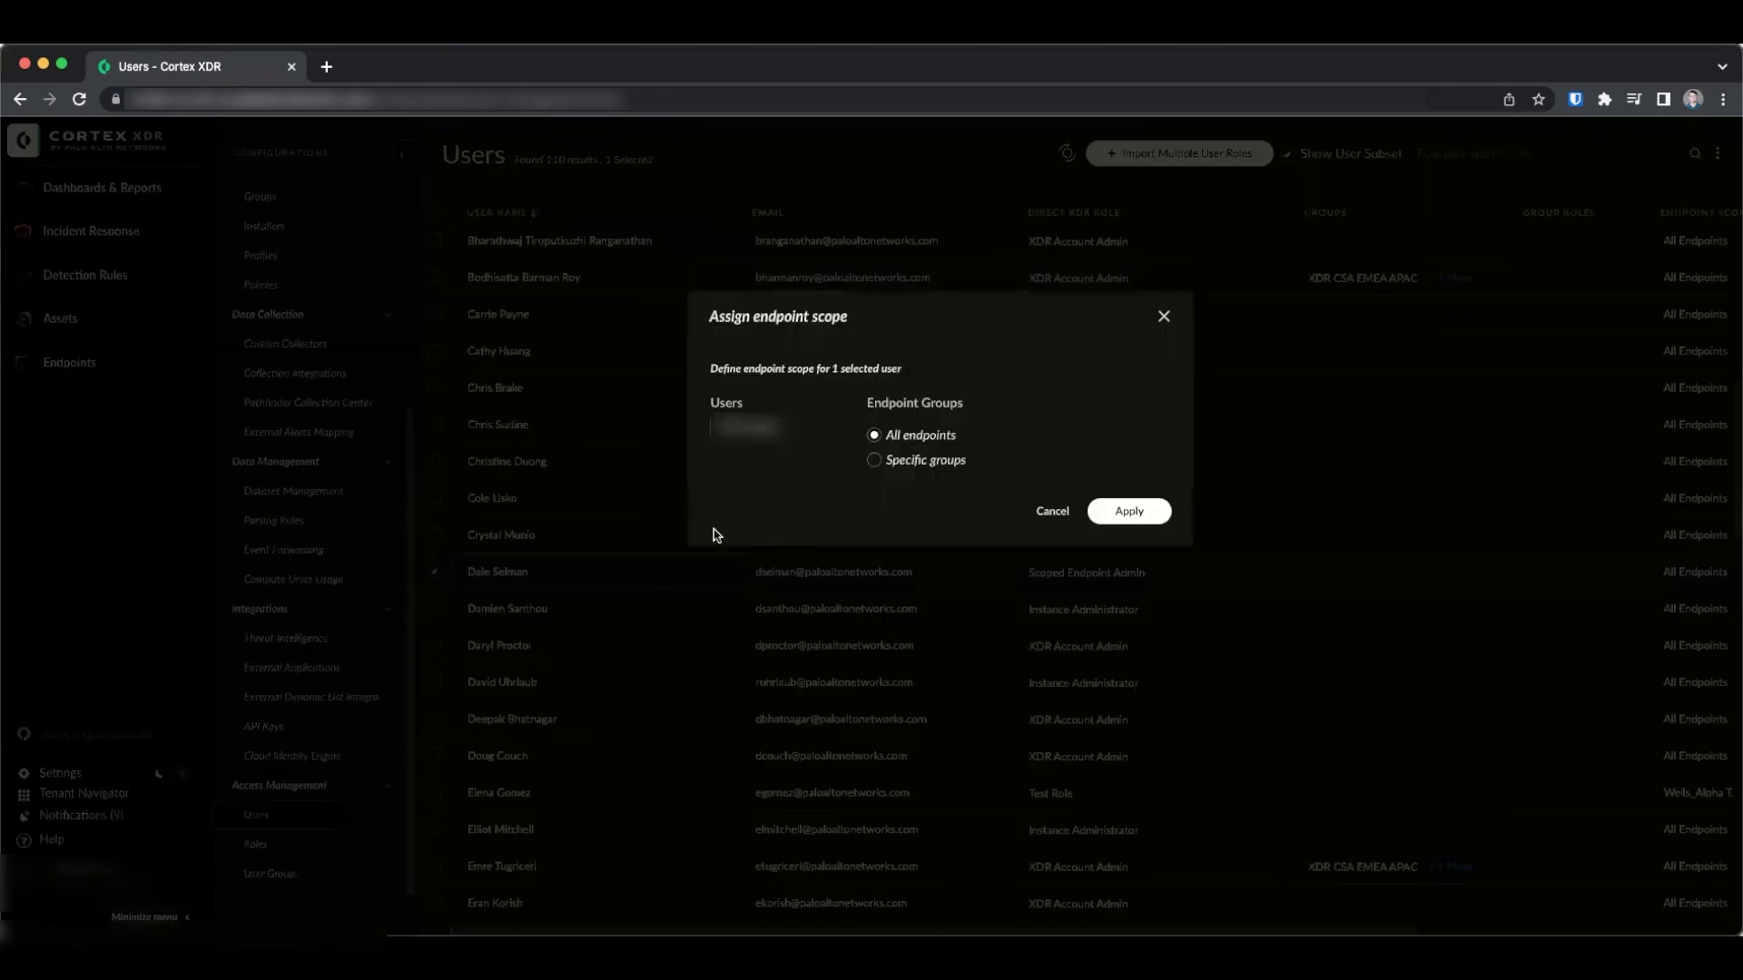
left_click(874, 461)
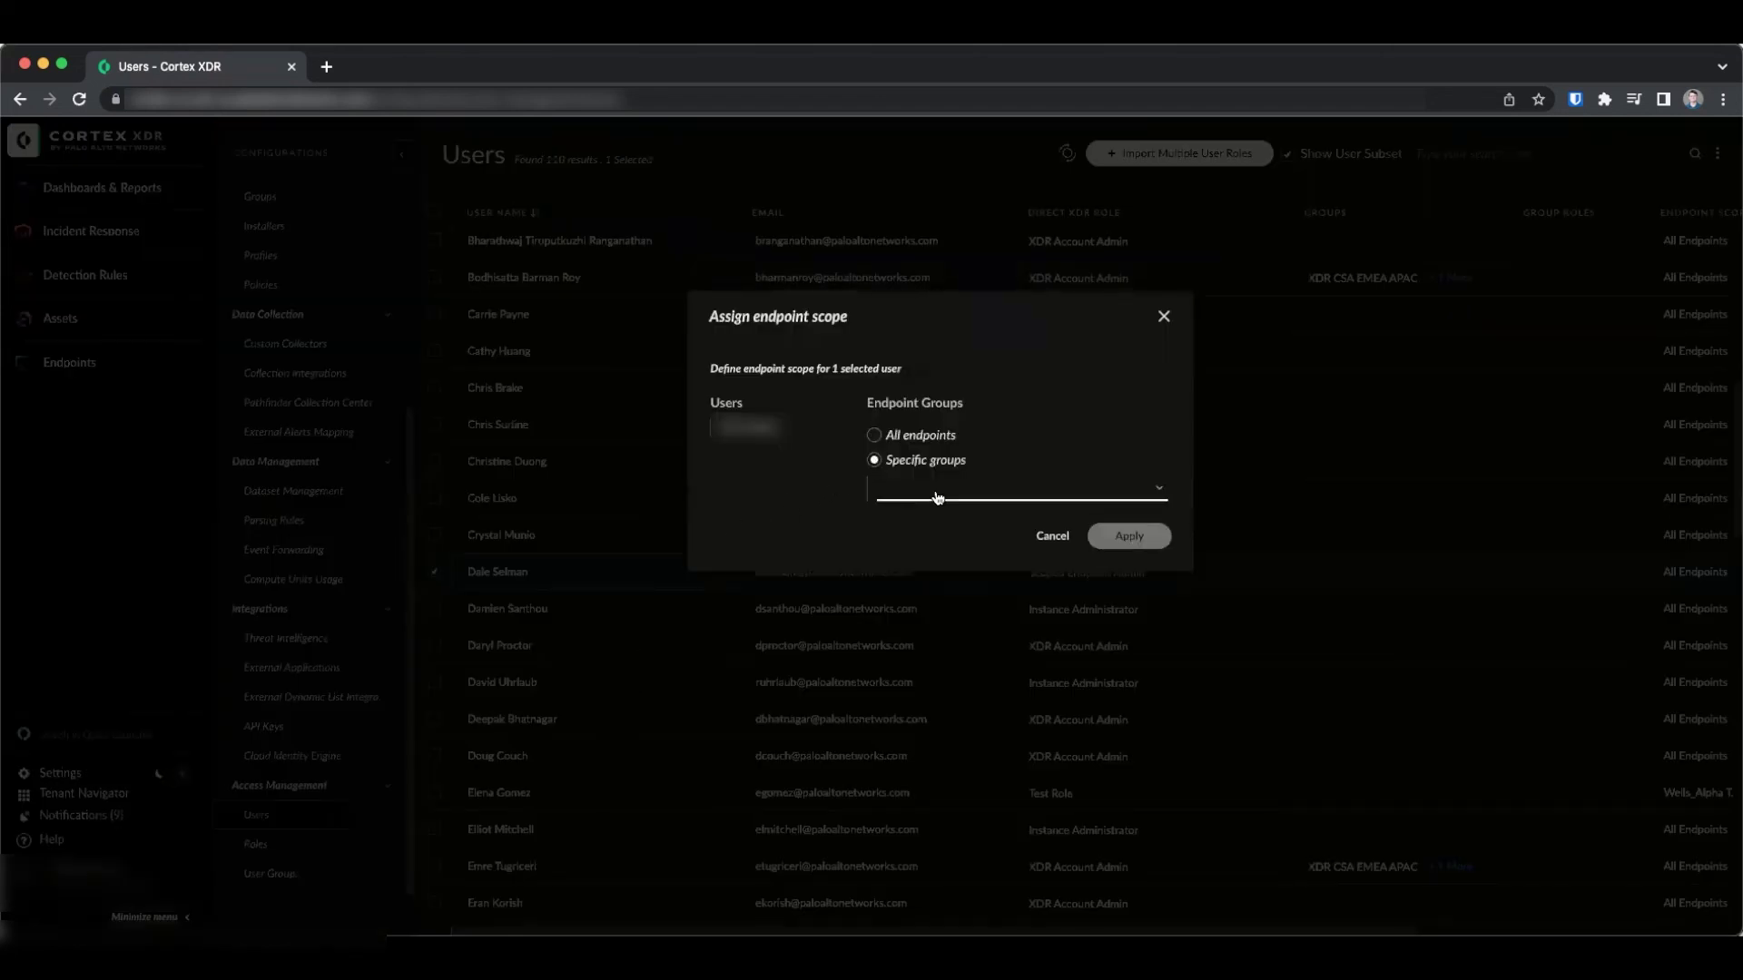
left_click(981, 498)
scroll(958, 654, "down", 5)
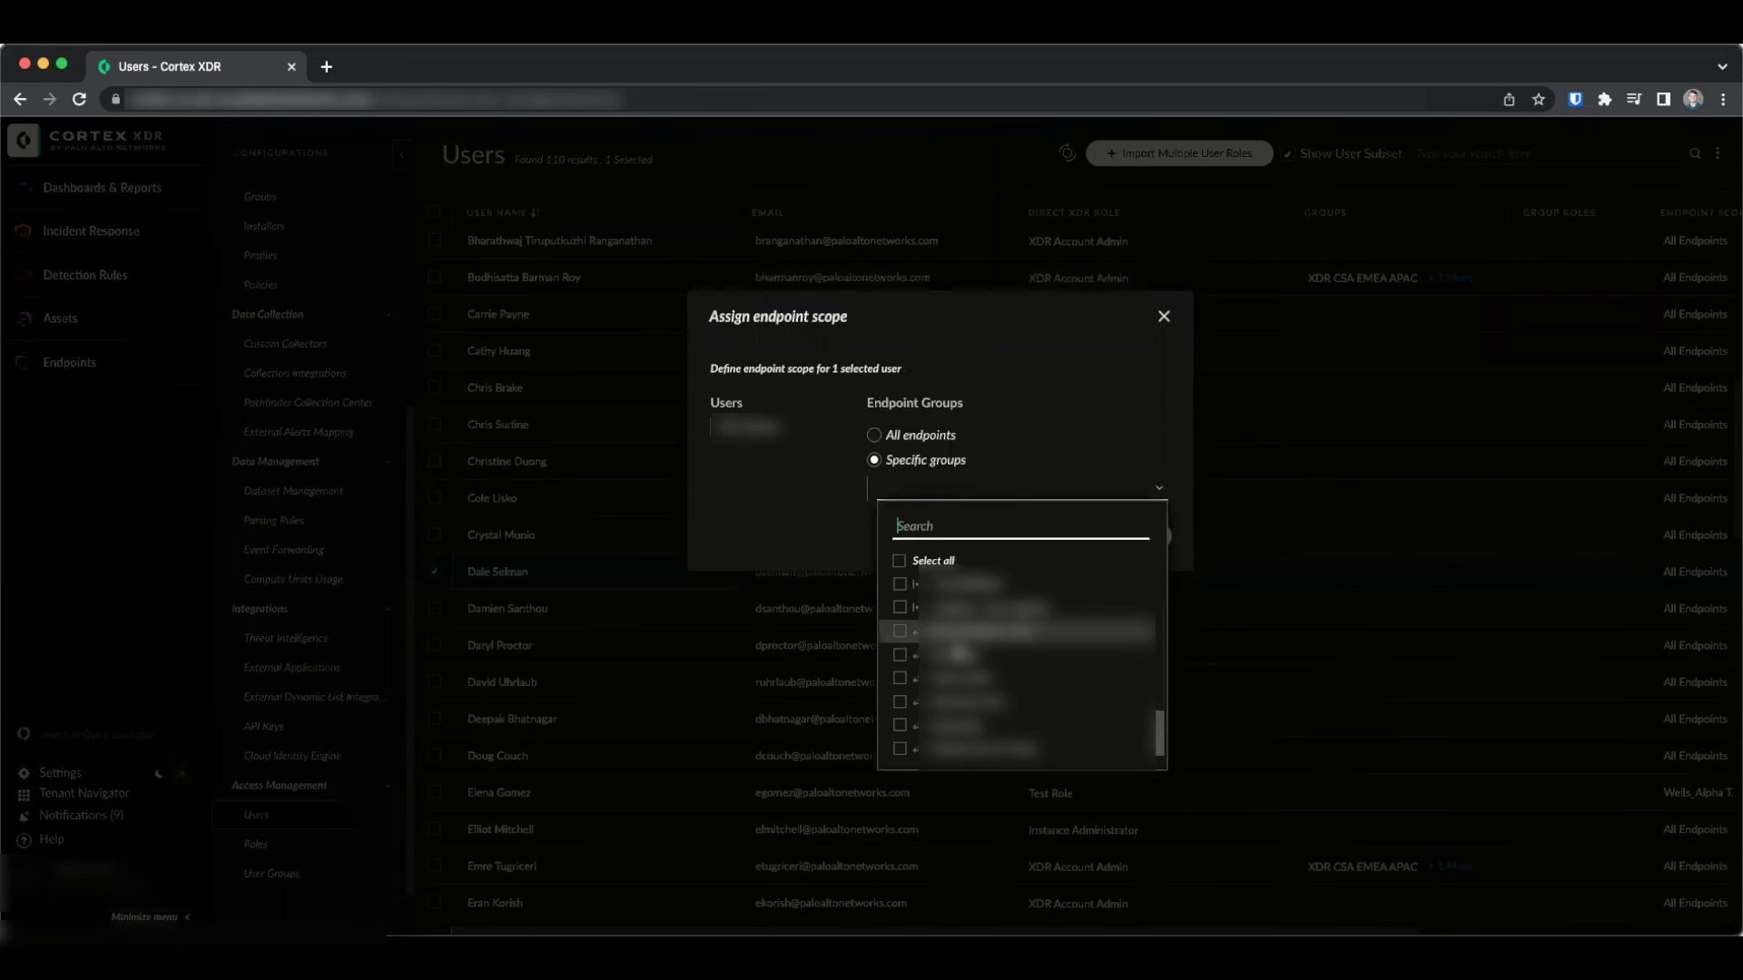
left_click(899, 748)
left_click(817, 539)
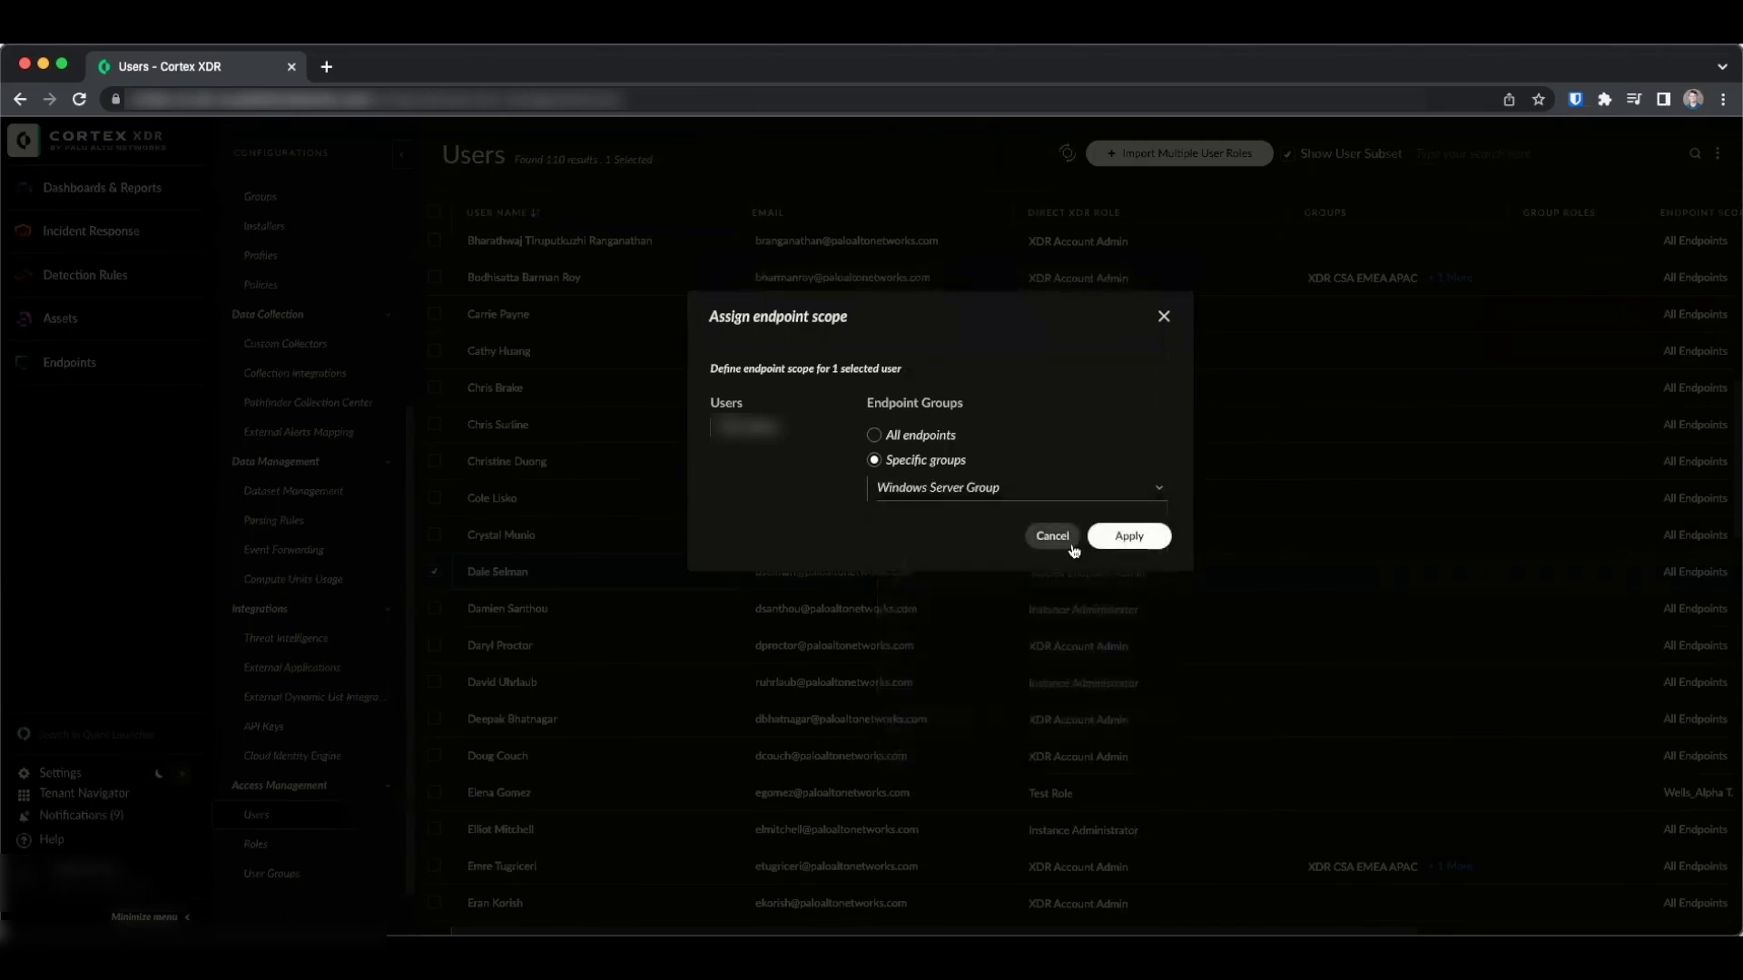
left_click(1148, 540)
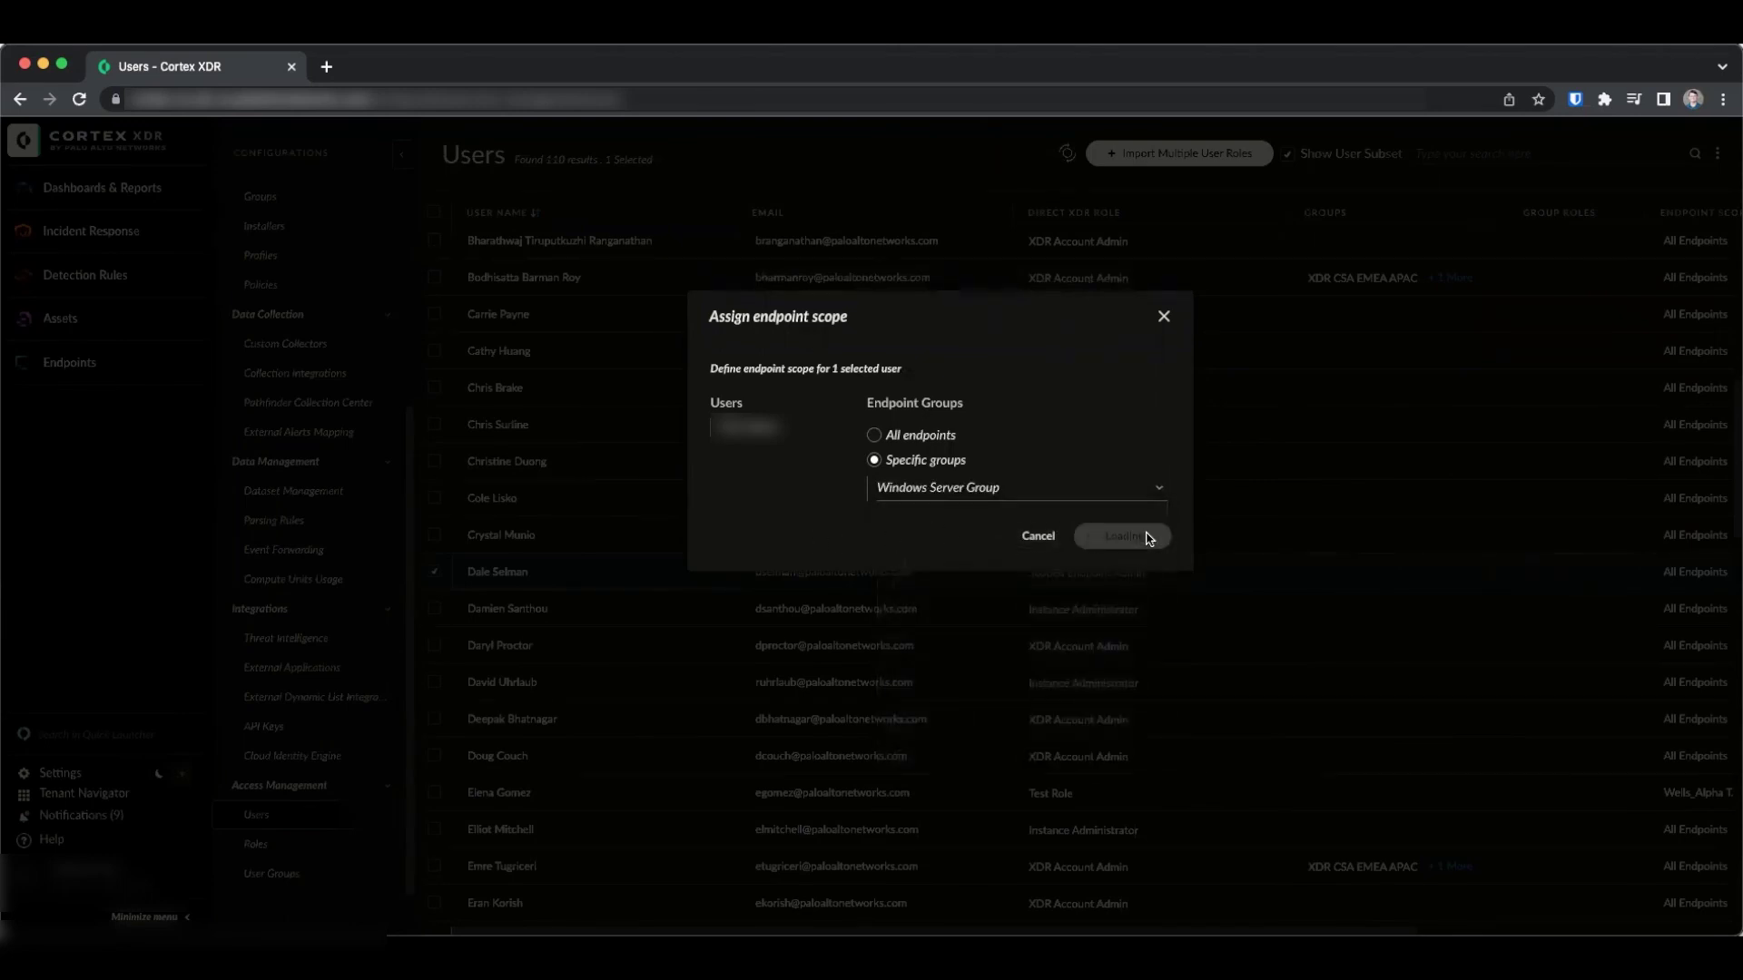